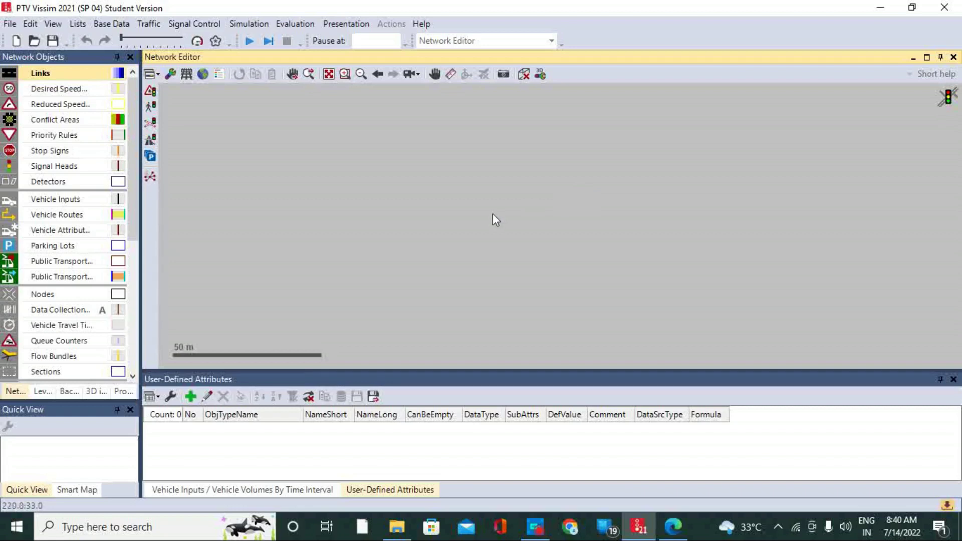
Step: Widen the Network Objects panel so the full object names show
left_click_drag(136, 156, 131, 240)
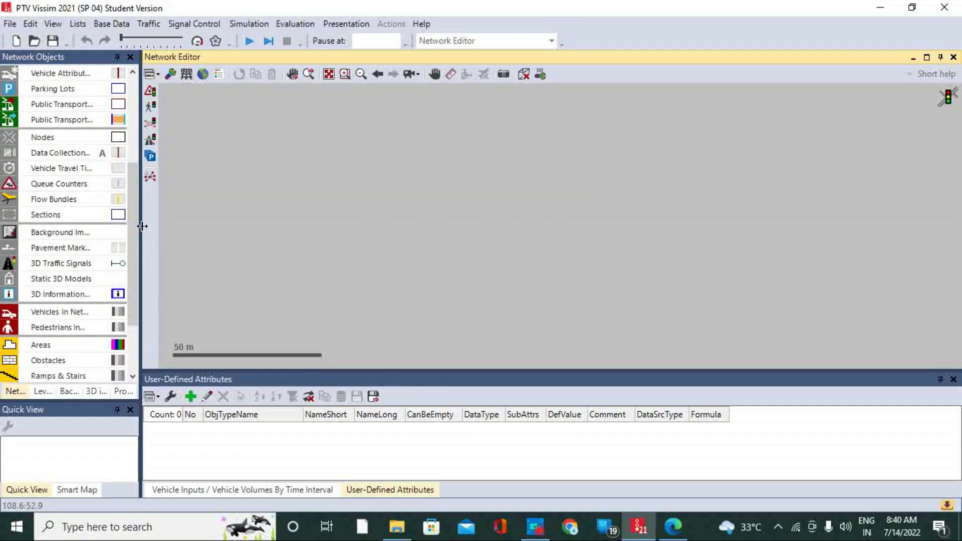
left_click_drag(142, 227, 168, 229)
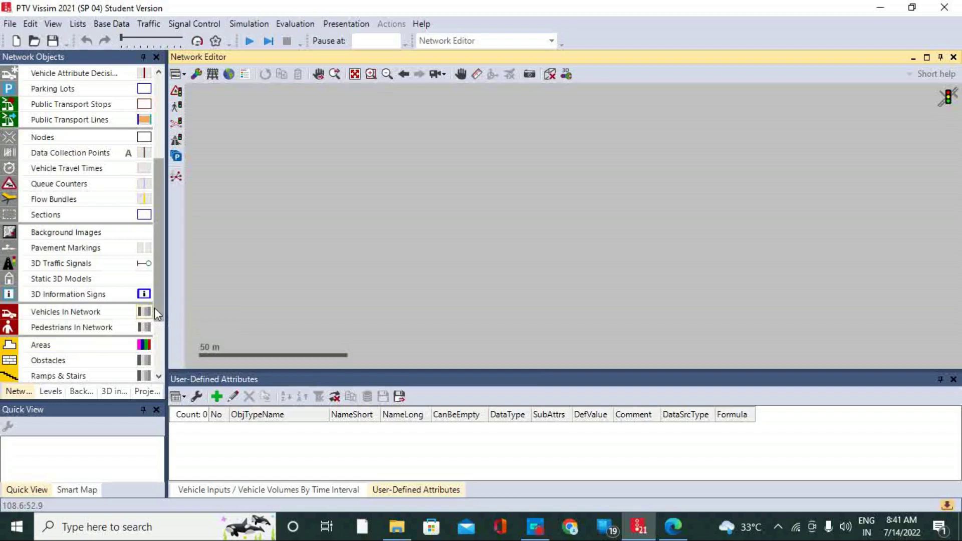
left_click_drag(155, 307, 164, 220)
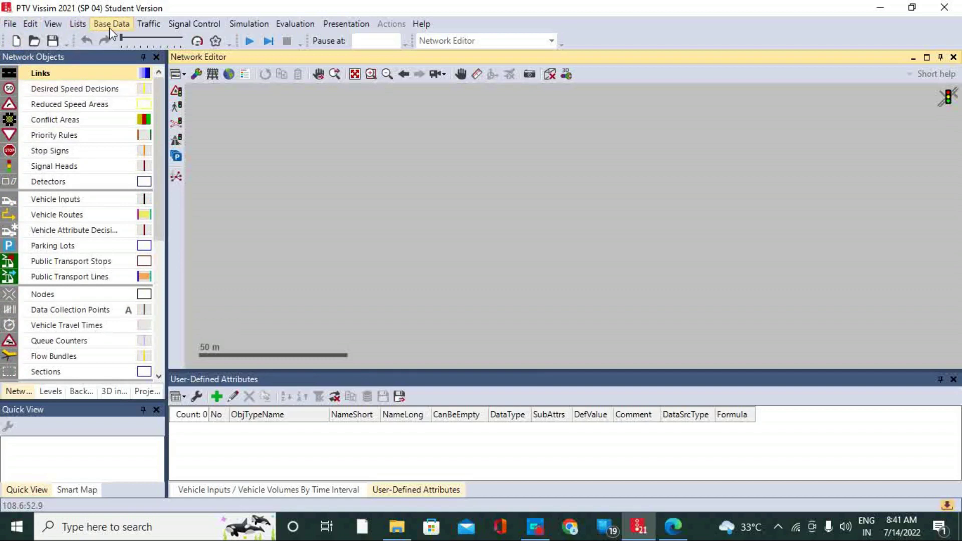
Step: Browse the View menu options and close it without choosing anything
left_click(53, 23)
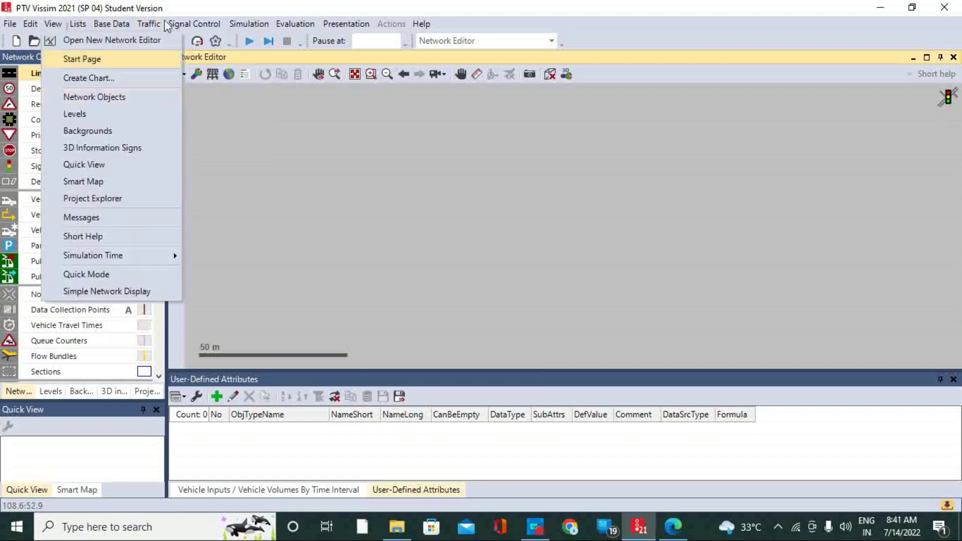
mouse_move(149, 24)
left_click(192, 10)
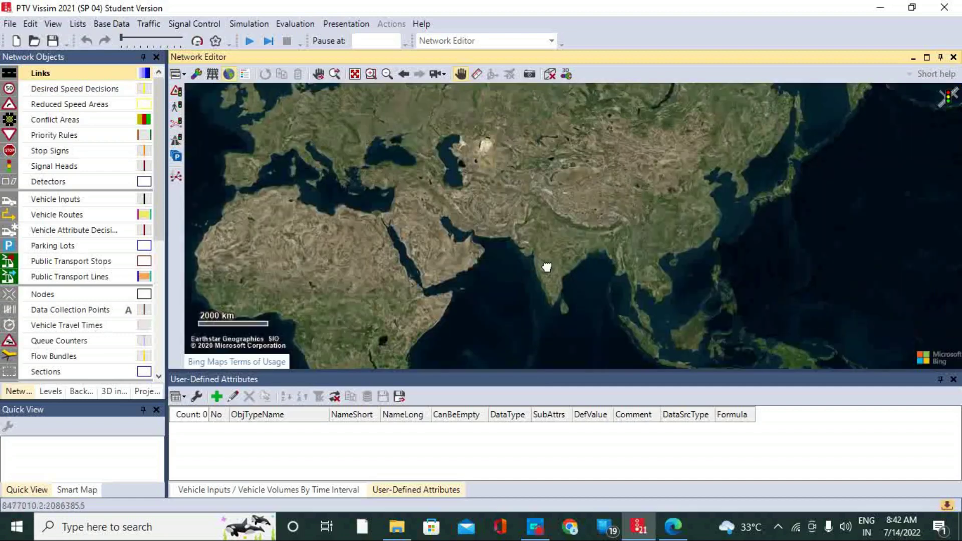
Step: Pan and zoom the satellite map from the world view to central India at a 200 km scale
left_click_drag(547, 267, 566, 279)
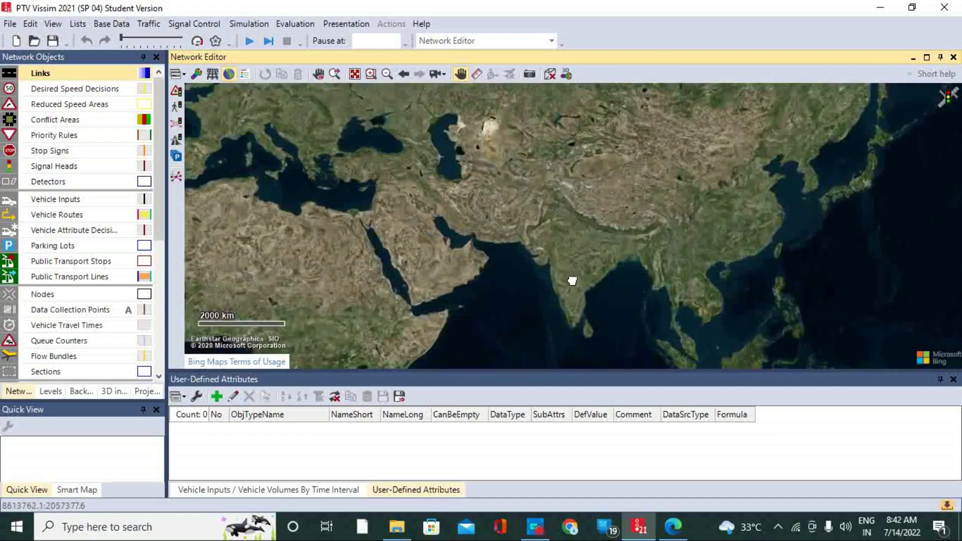
scroll(582, 281, "up", 2)
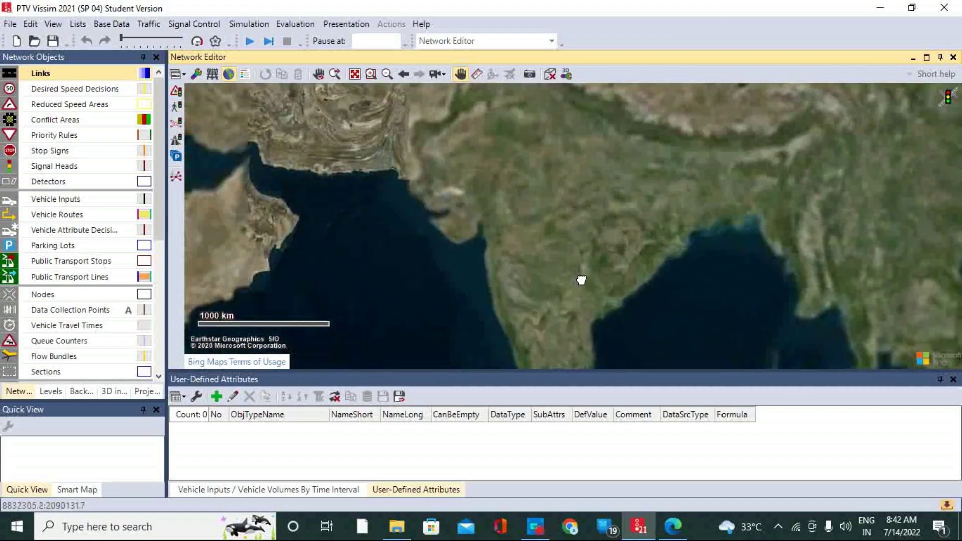
scroll(573, 282, "up", 1)
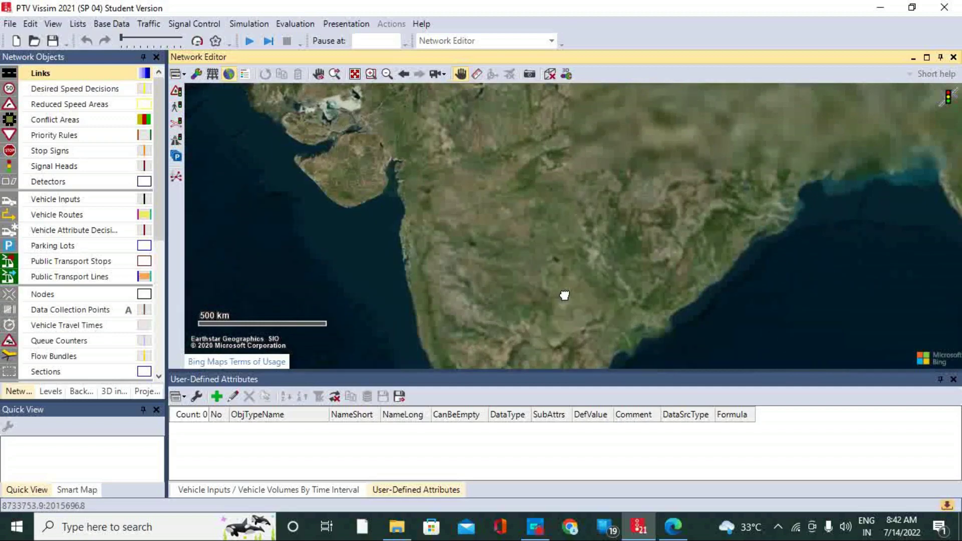
scroll(566, 290, "up", 2)
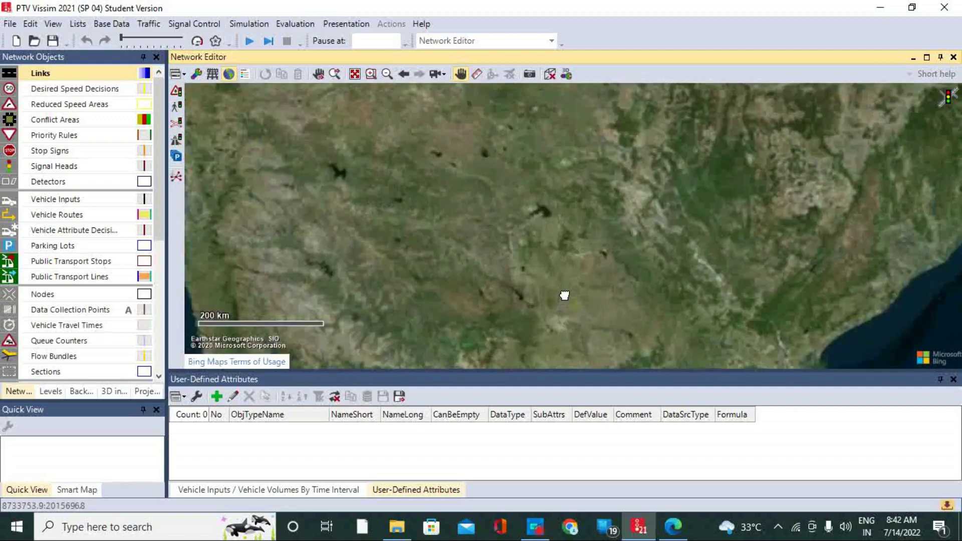
left_click_drag(559, 265, 542, 178)
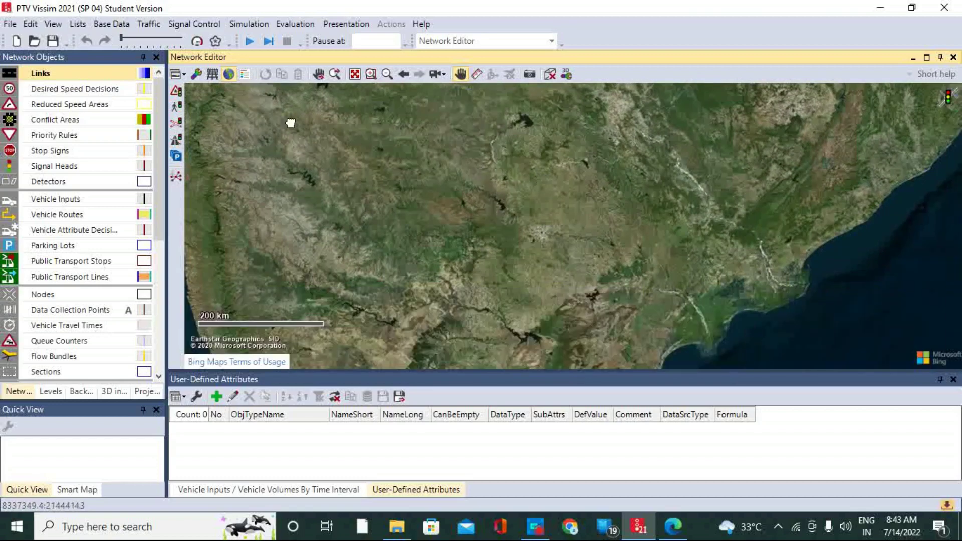
Step: Switch the background map provider to PTV Default in the basic graphic parameters
left_click(196, 77)
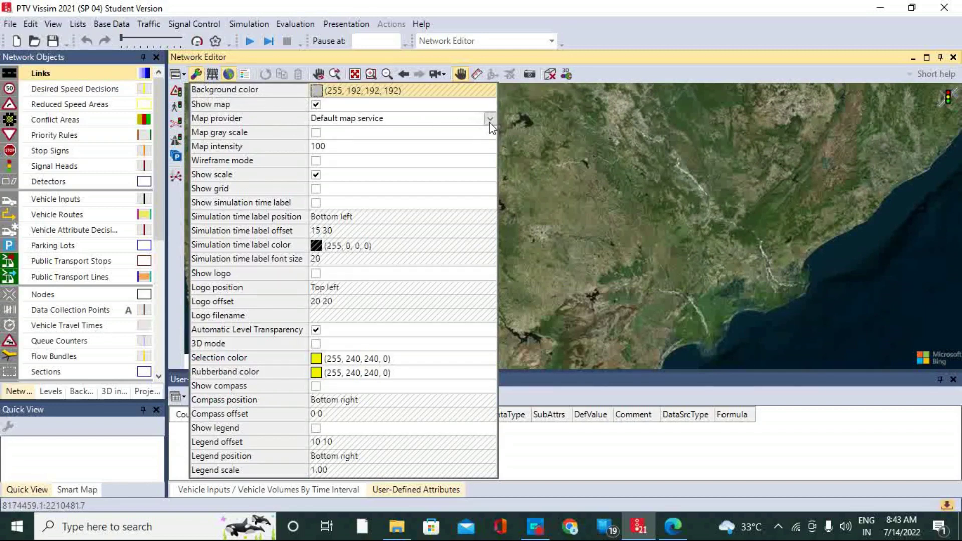
left_click(489, 122)
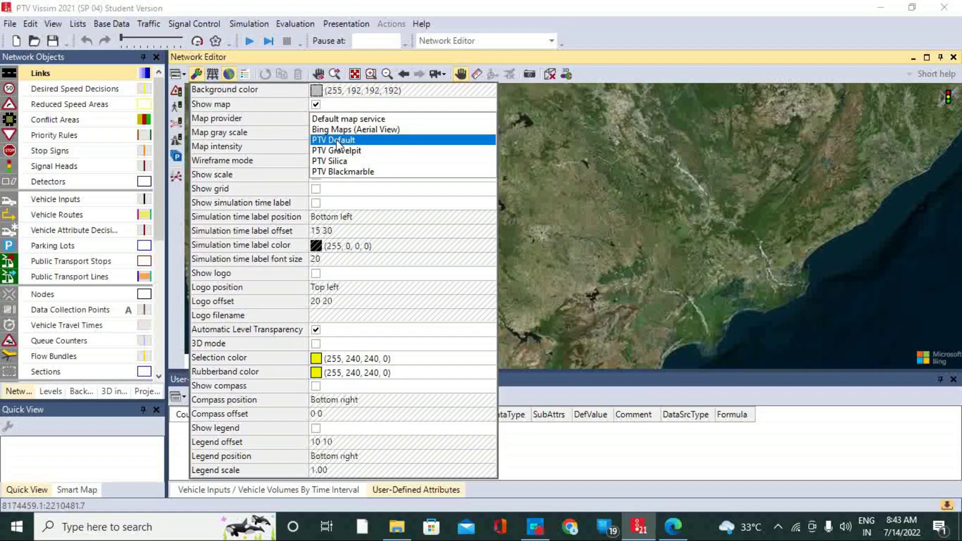
left_click(434, 142)
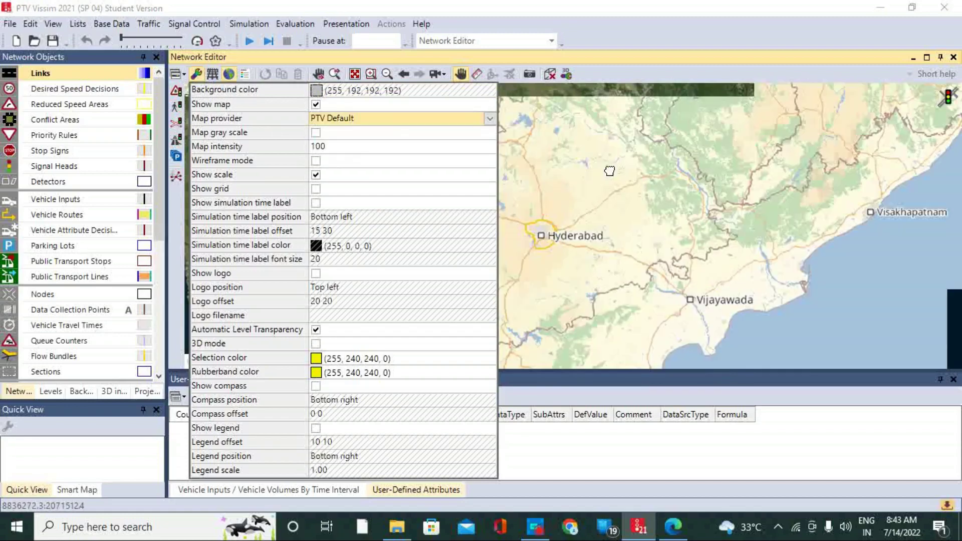
left_click(598, 169)
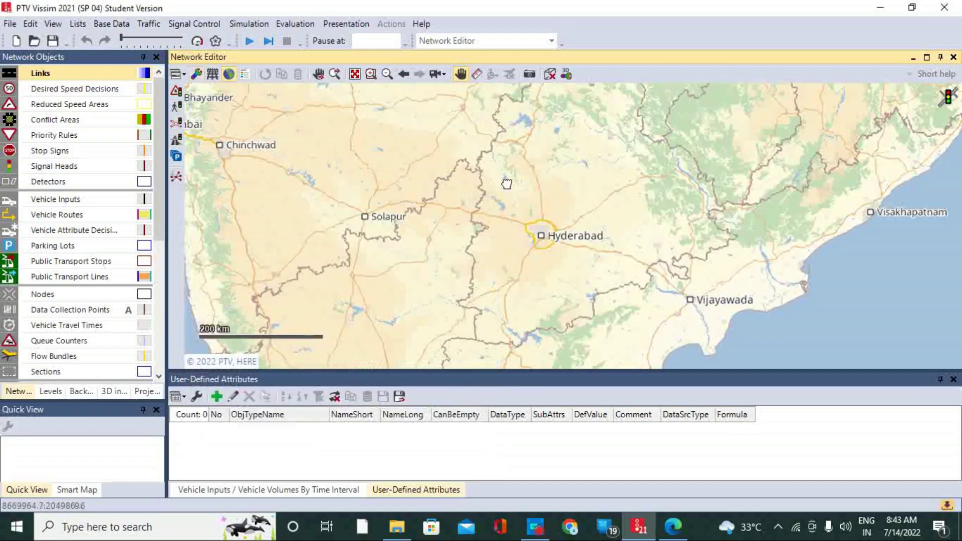
Step: Pan the street map north across India and zoom in toward New Delhi
scroll(507, 184, "up", 3)
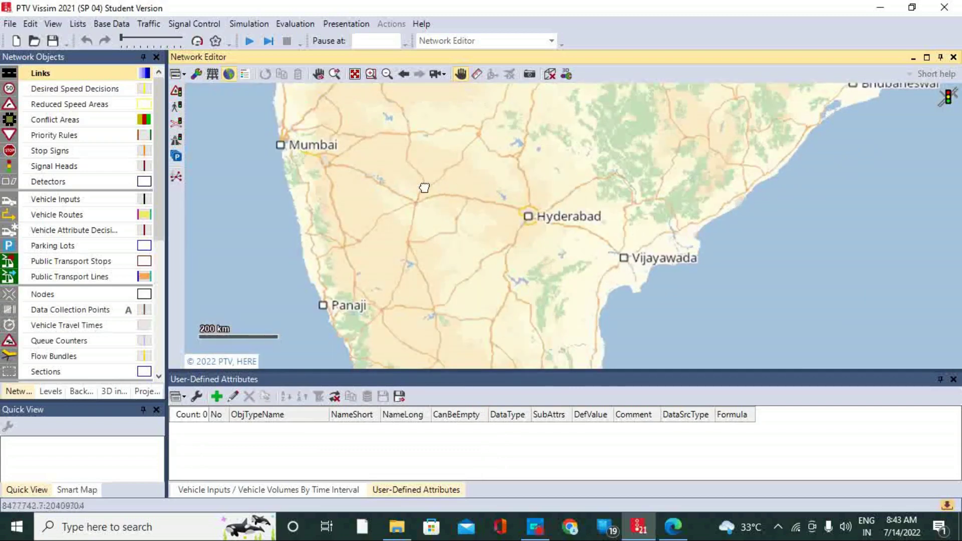
left_click_drag(449, 163, 471, 236)
left_click_drag(470, 180, 481, 286)
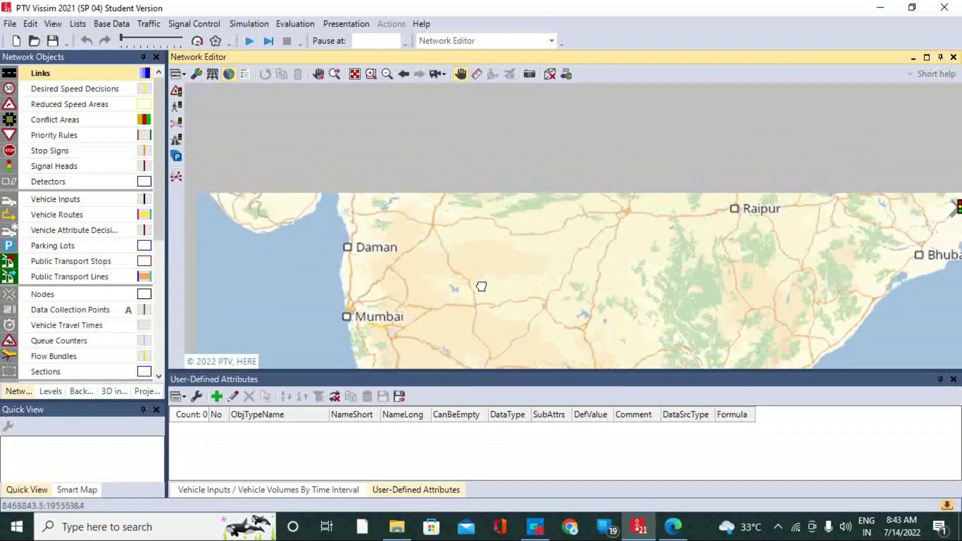
scroll(518, 220, "down", 2)
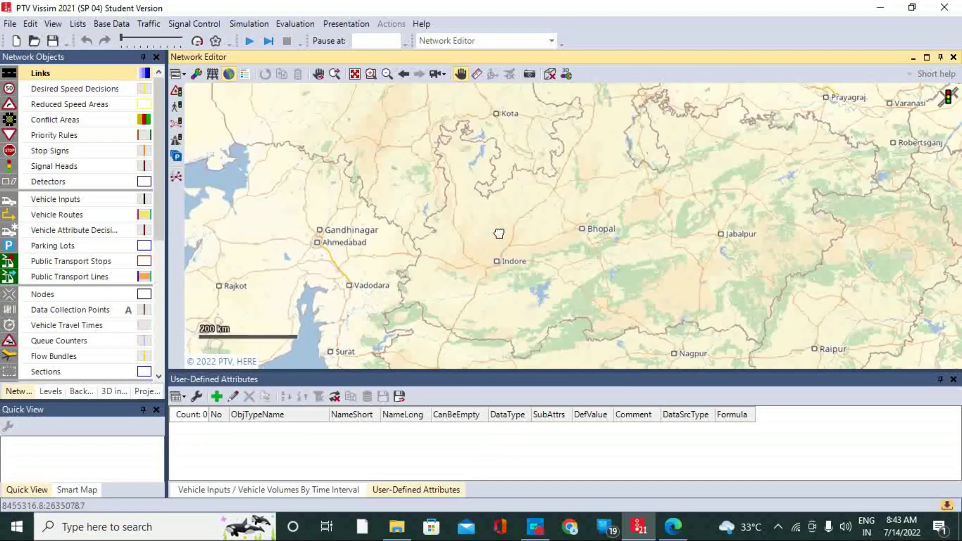
scroll(498, 234, "down", 3)
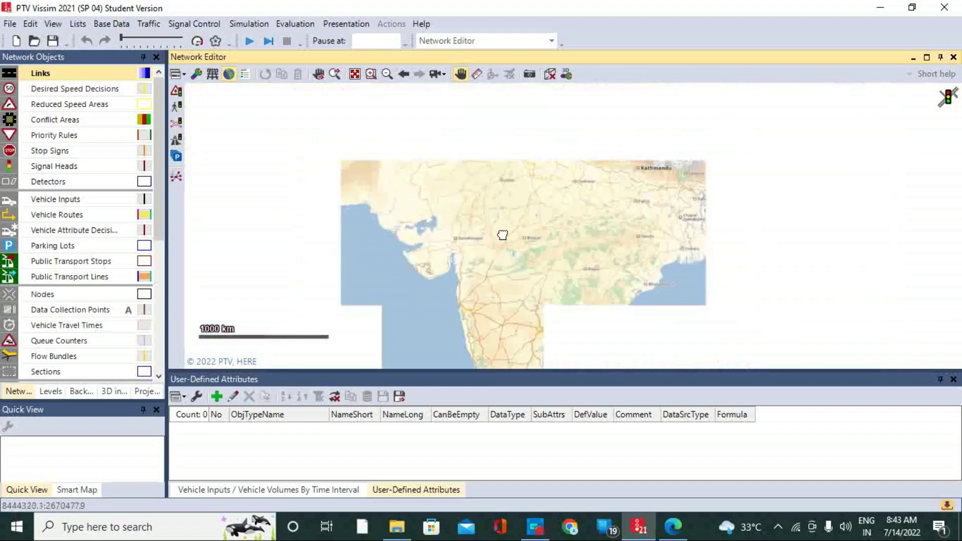
scroll(520, 156, "up", 3)
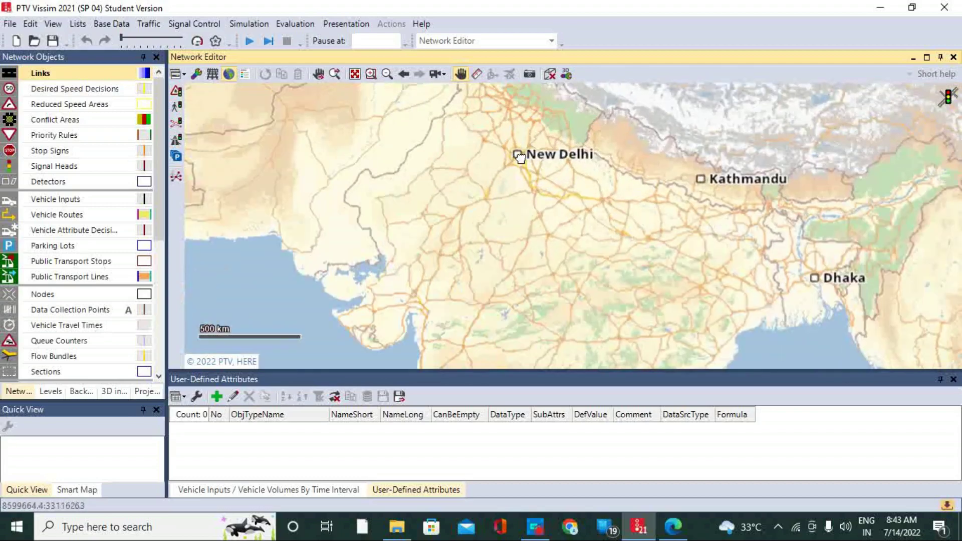
scroll(520, 156, "up", 4)
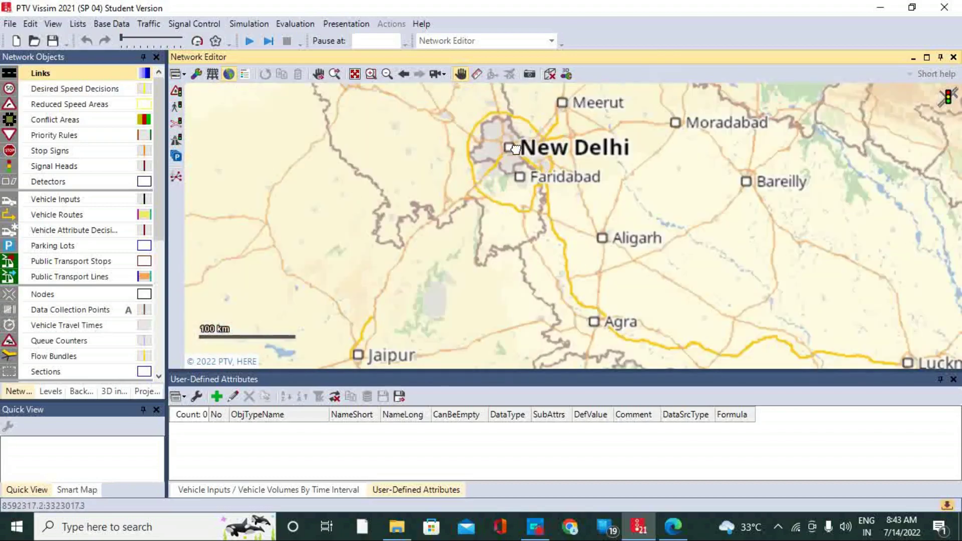
scroll(515, 148, "up", 4)
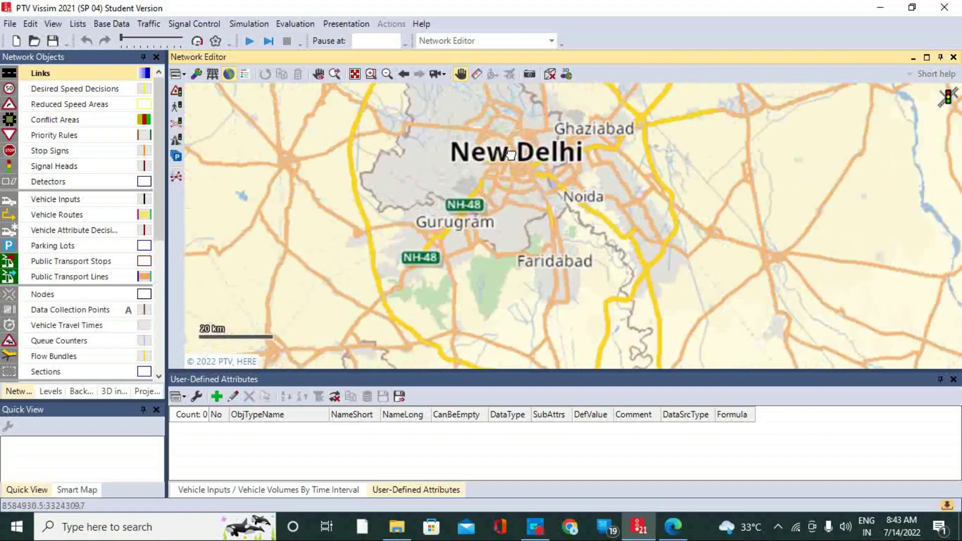
scroll(510, 154, "up", 3)
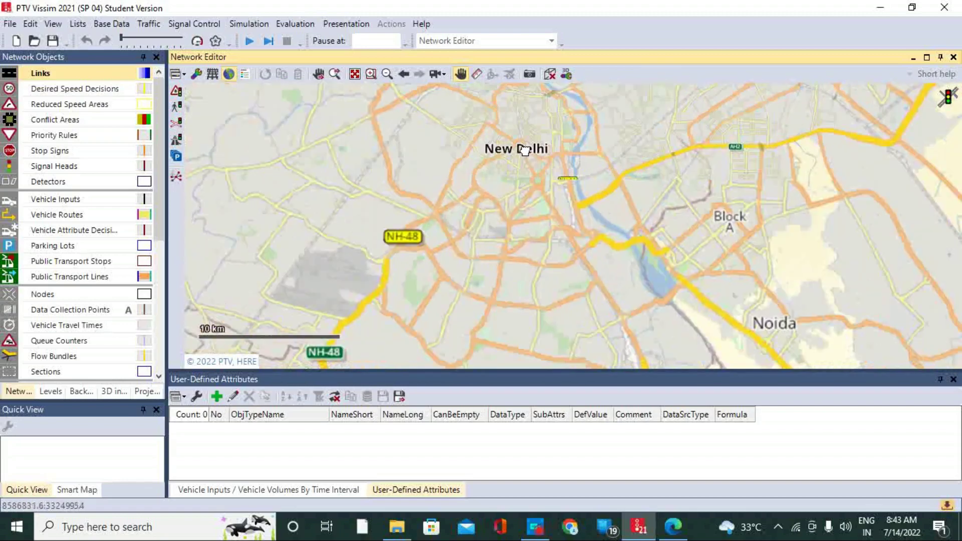
scroll(525, 150, "up", 4)
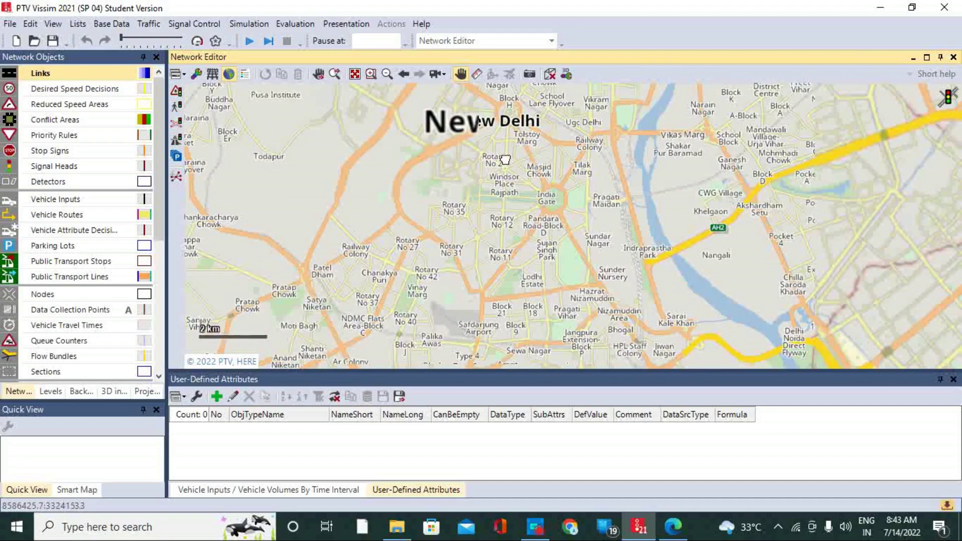
scroll(506, 160, "up", 4)
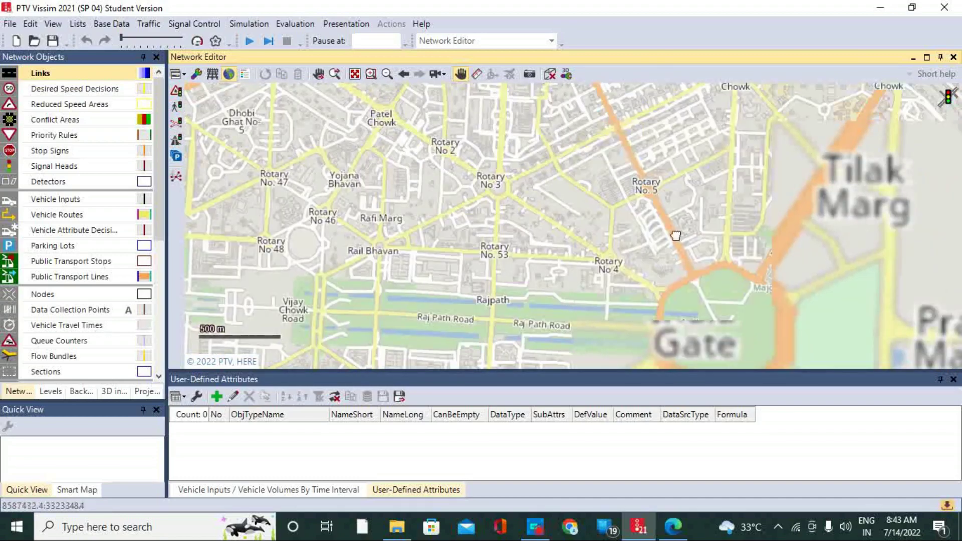
scroll(494, 184, "up", 3)
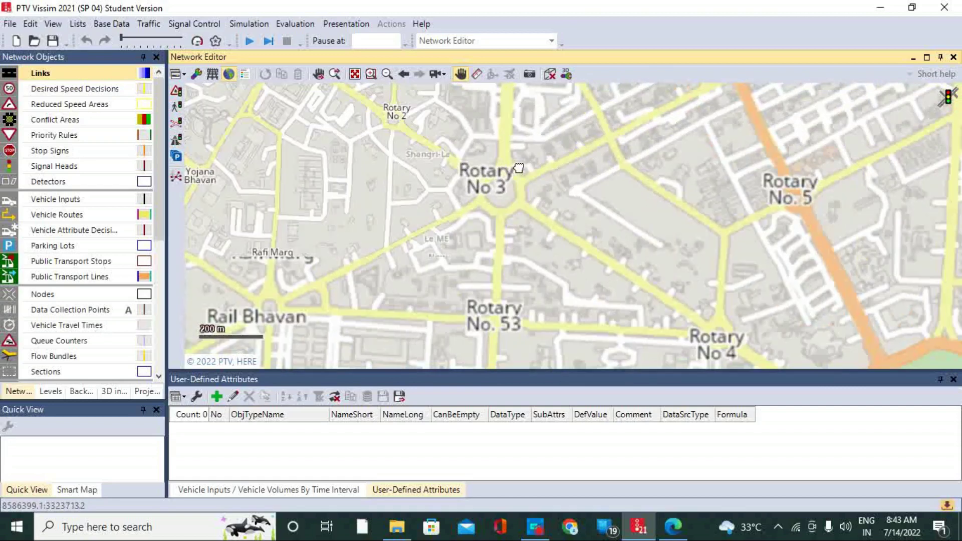
Step: Centre the view on Rotary No. 5 at Masjid Chowk at a 100 m scale
left_click_drag(524, 214, 494, 276)
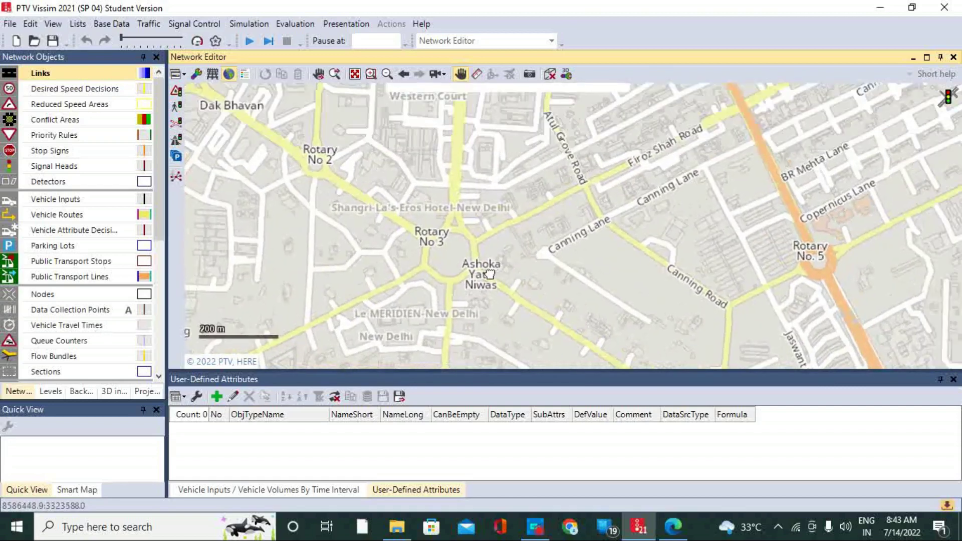
left_click_drag(637, 260, 535, 248)
left_click_drag(718, 282, 461, 210)
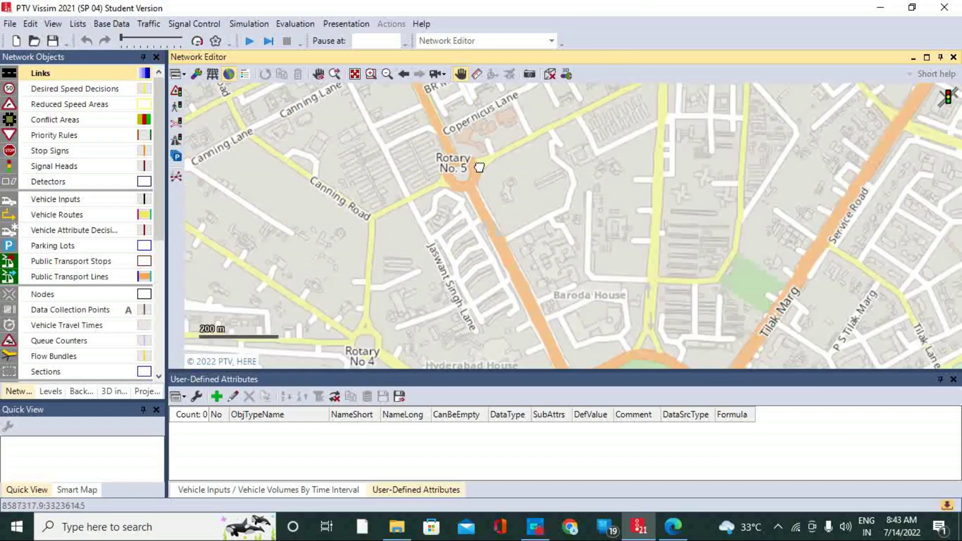
scroll(455, 169, "up", 2)
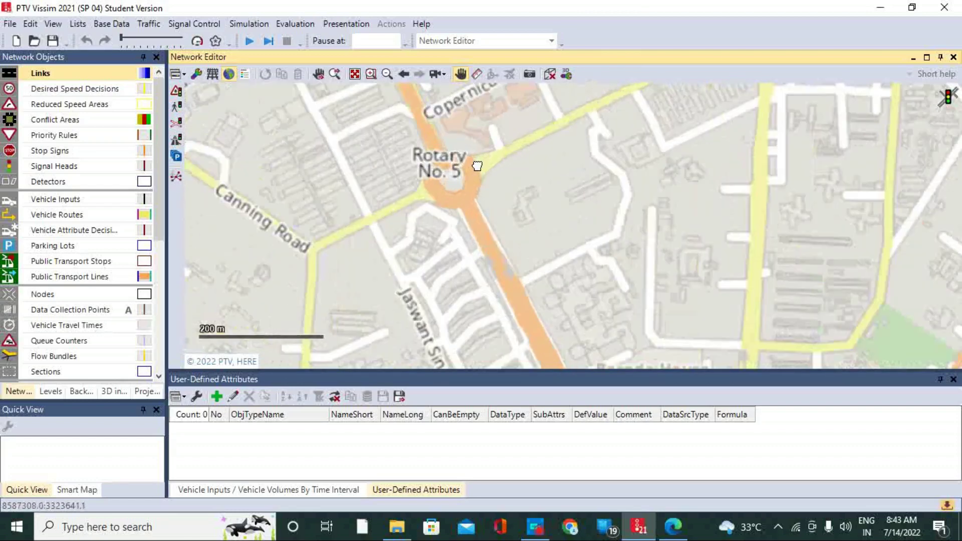
scroll(371, 225, "up", 1)
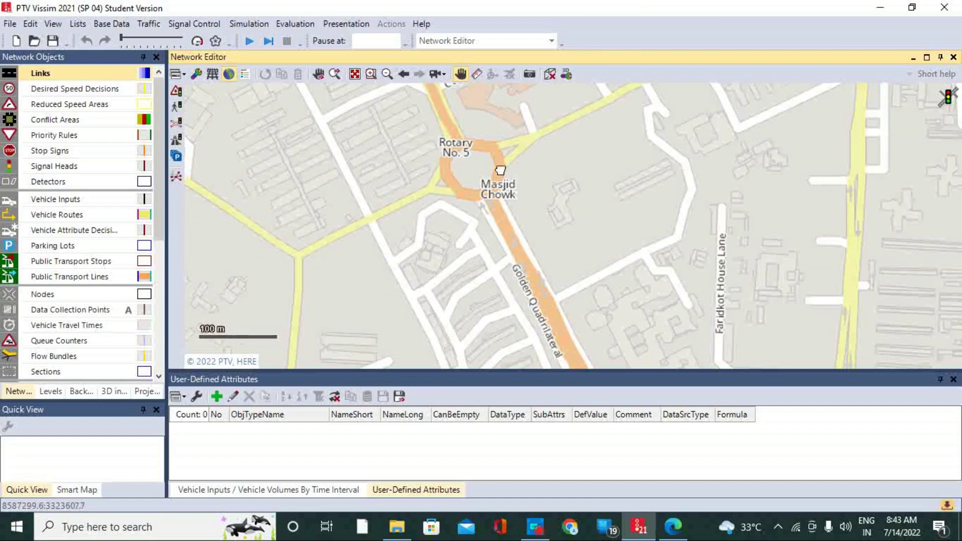
left_click_drag(564, 227, 569, 281)
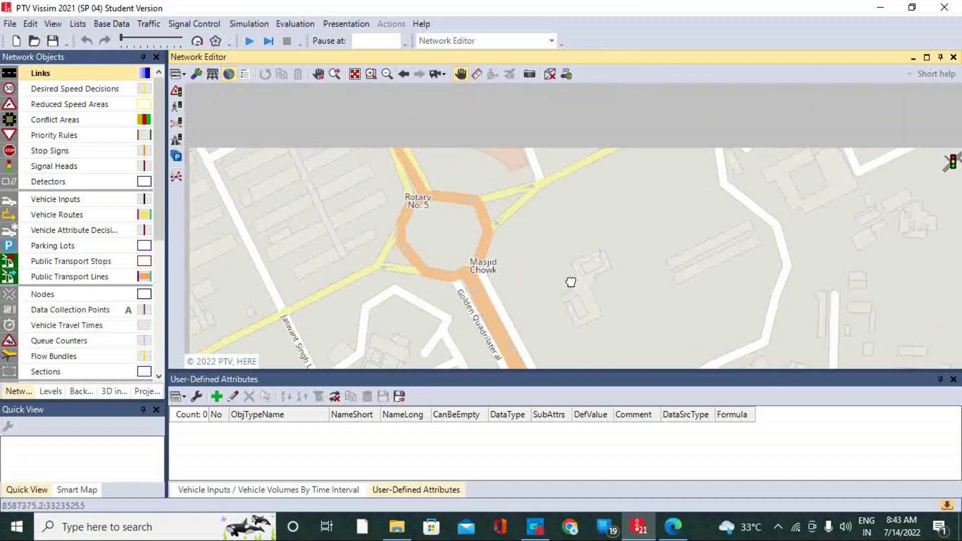
scroll(566, 277, "up", 1)
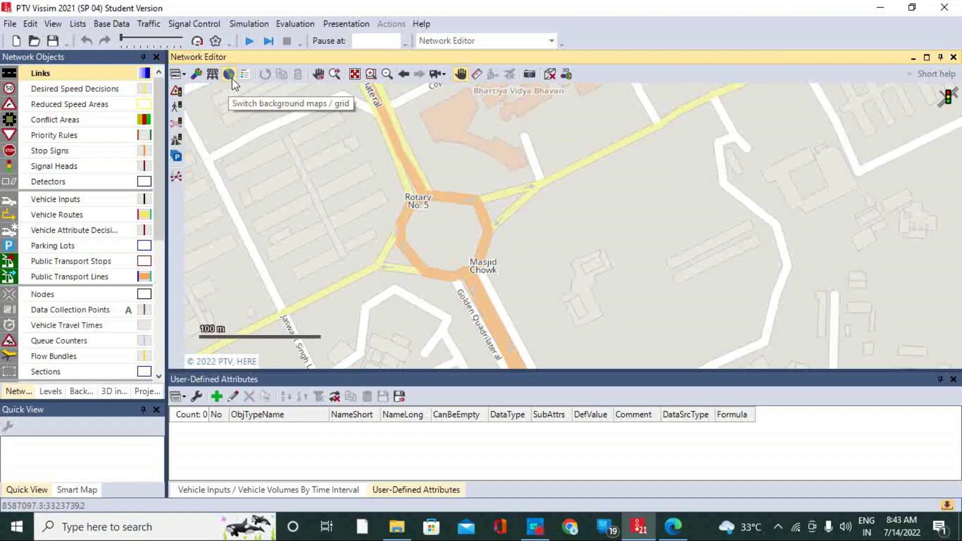
Step: Switch the background to the Default map service aerial imagery and centre the roundabout
left_click(199, 76)
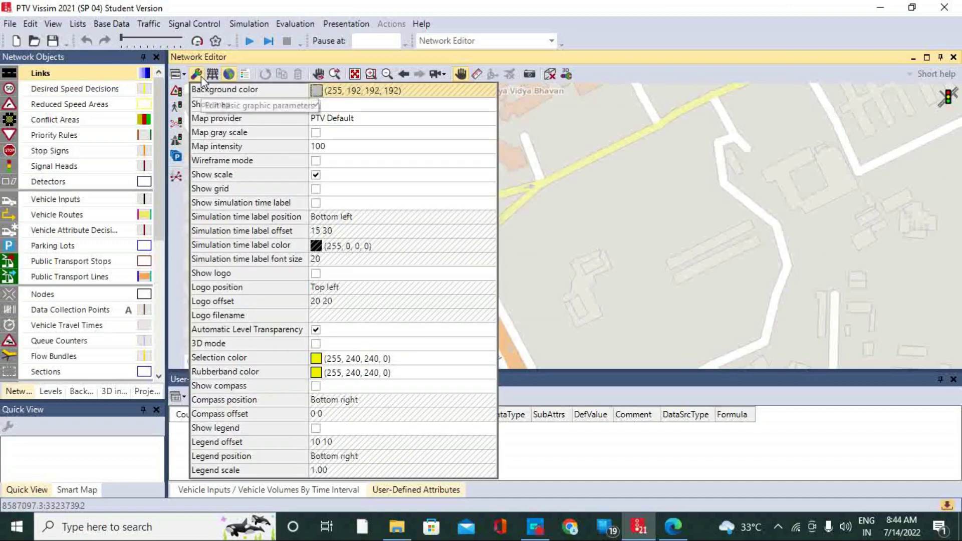
left_click(490, 118)
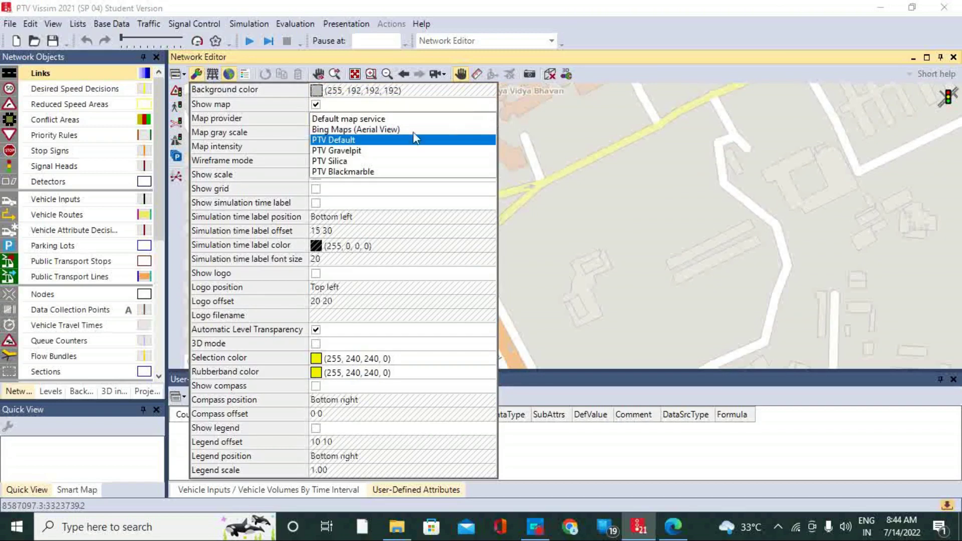
left_click(340, 119)
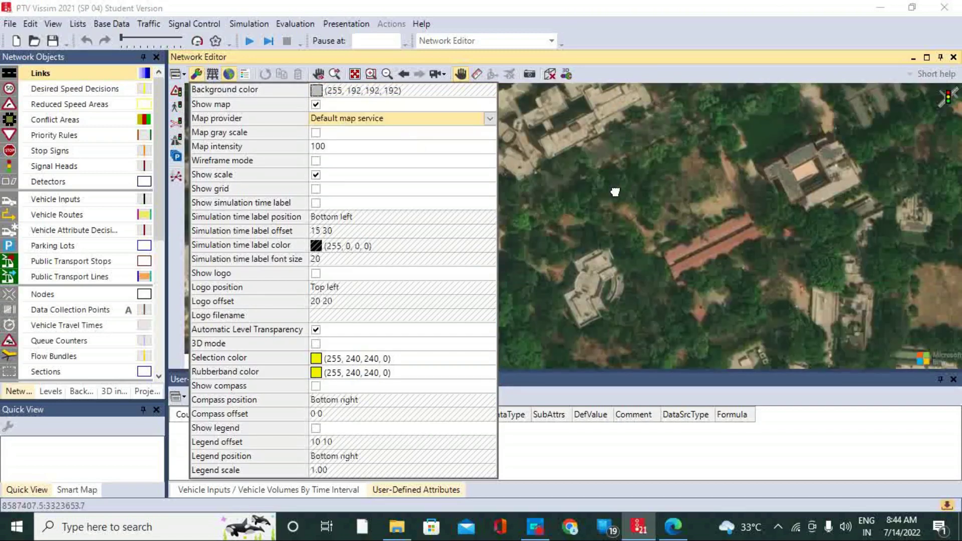
left_click(615, 192)
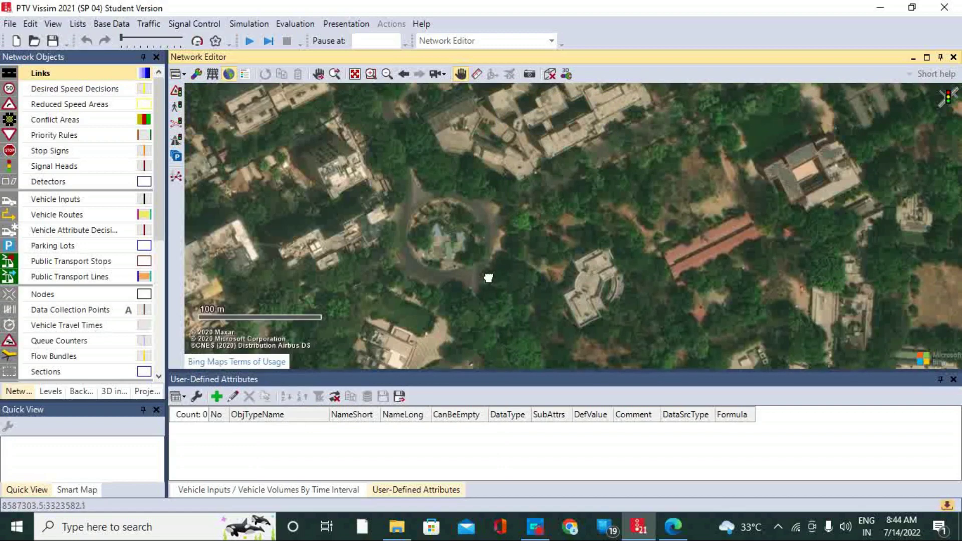
left_click_drag(447, 266, 494, 275)
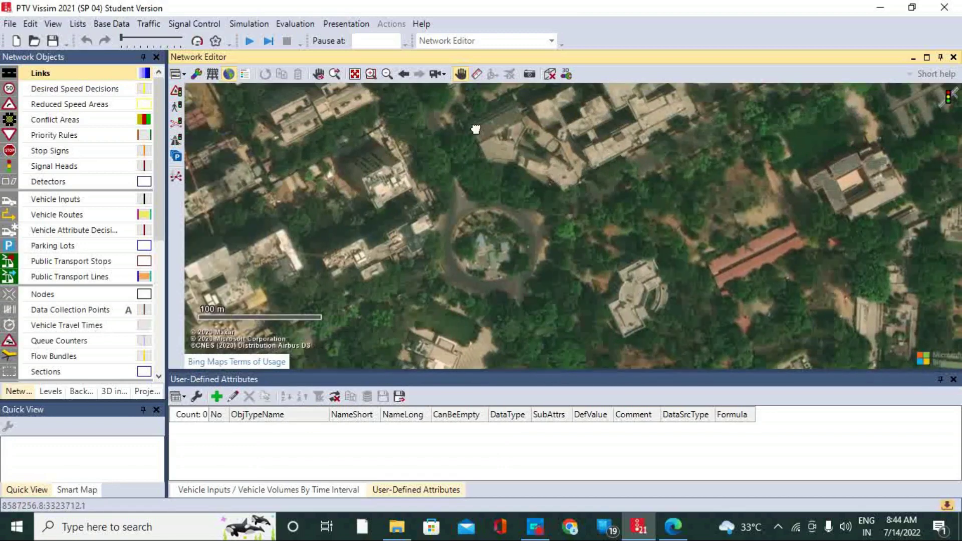
left_click(459, 73)
Step: Set the map provider back to the PTV Default street map
left_click(195, 74)
left_click(395, 122)
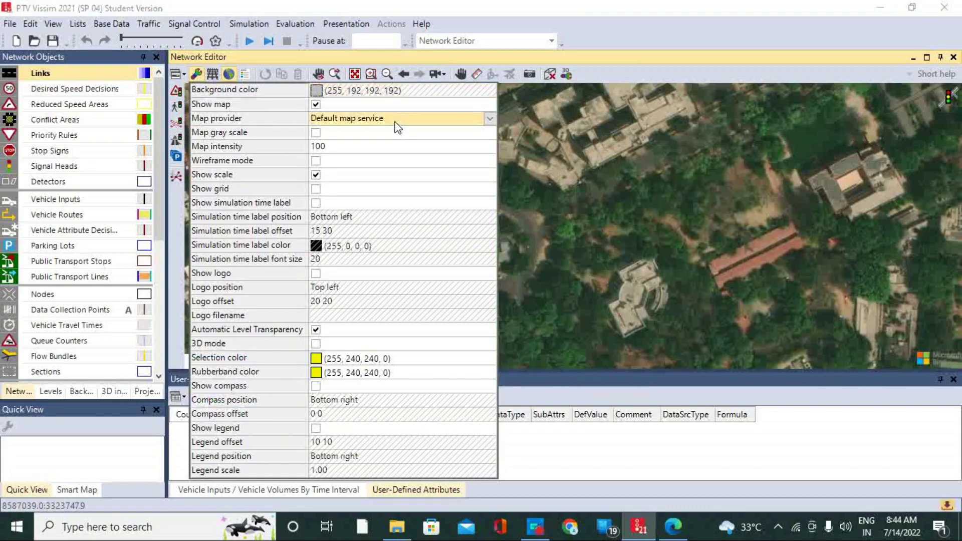
left_click(395, 123)
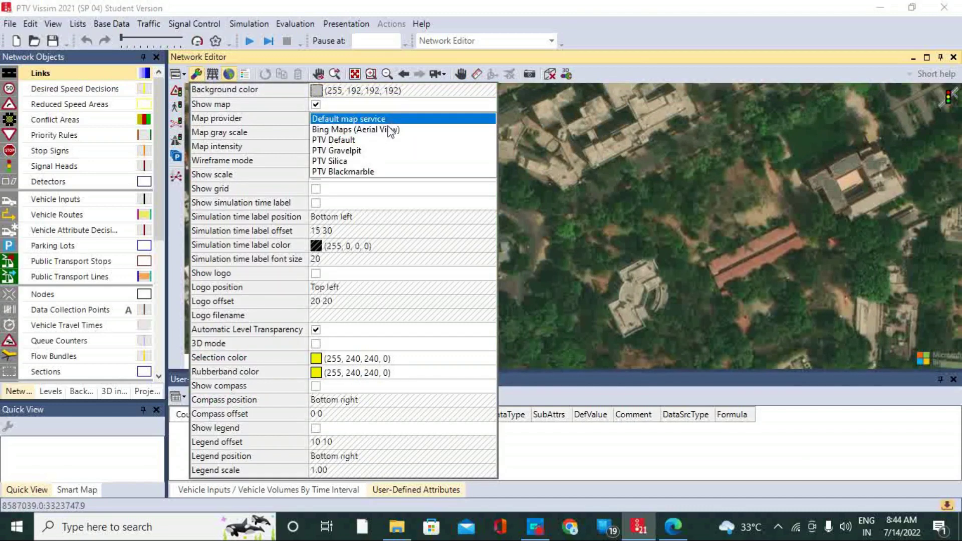
left_click(335, 143)
left_click(542, 200)
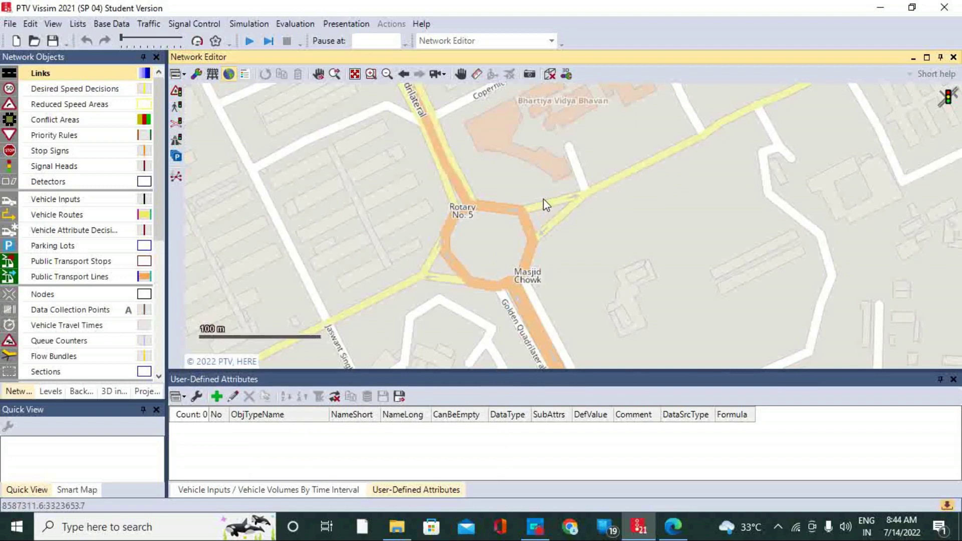
Step: Draw a 119.496 m link from the south-west road into the roundabout
left_click(83, 78)
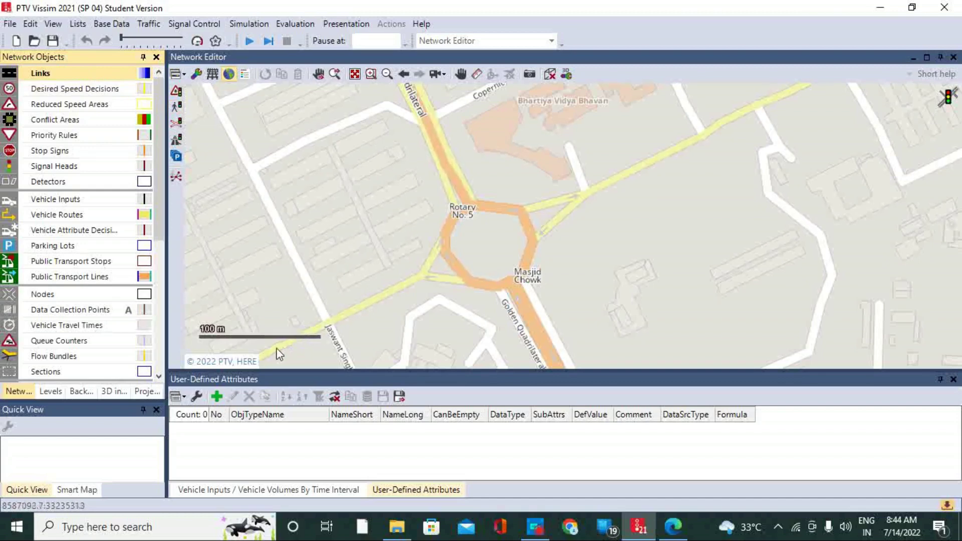
mouse_move(276, 348)
left_mouse_down()
mouse_move(423, 273)
mouse_move(449, 281)
left_mouse_up()
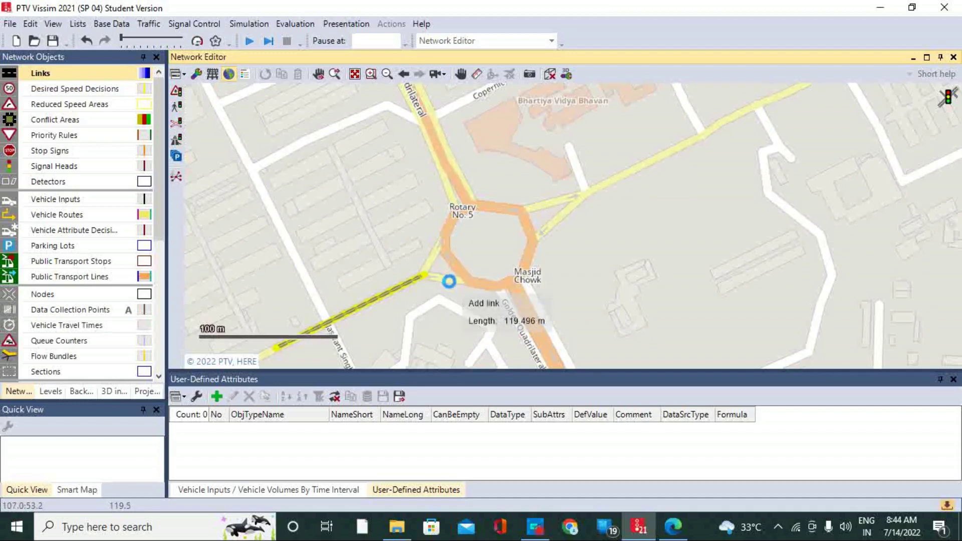
Step: Name link 1 'South East', give it two 3.50 m lanes, and confirm
left_click_drag(449, 281, 448, 281)
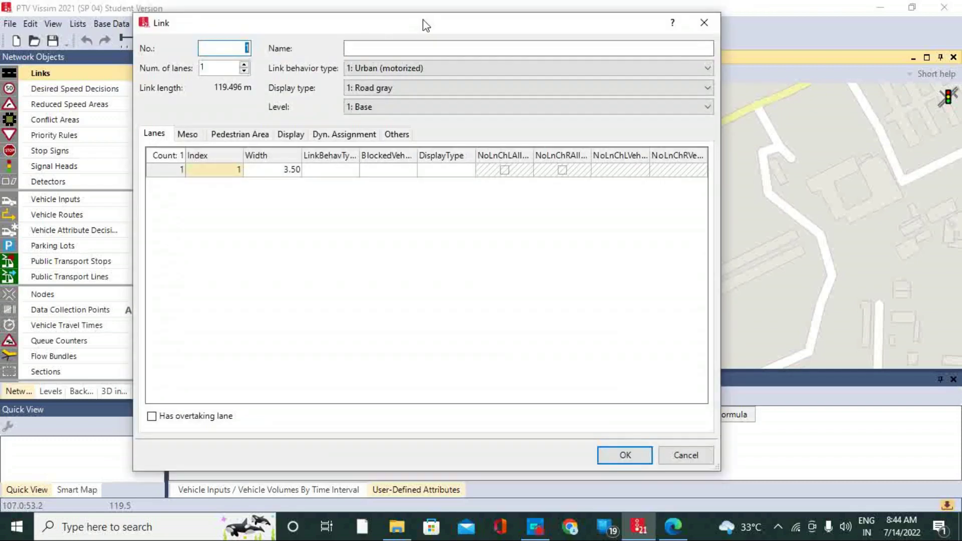
left_click_drag(424, 25, 461, 31)
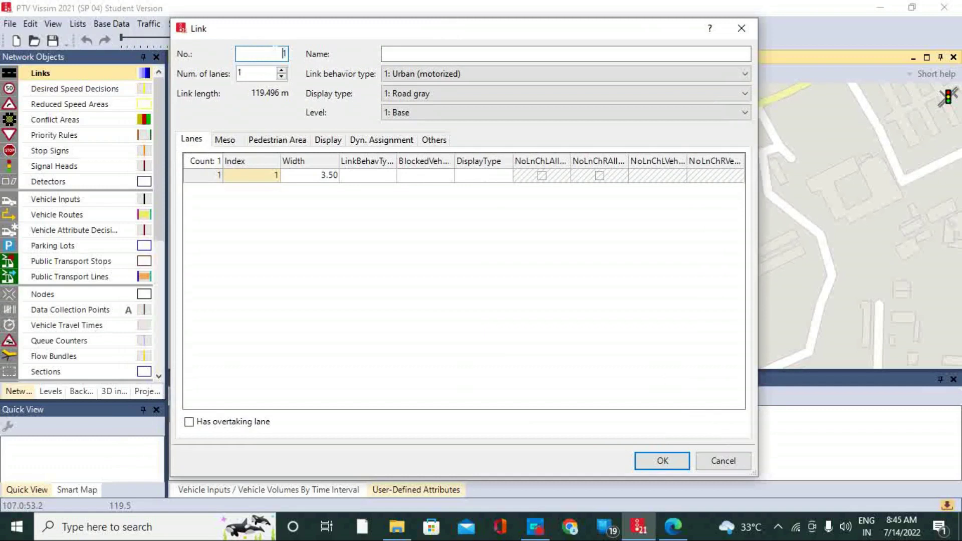
left_click(385, 56)
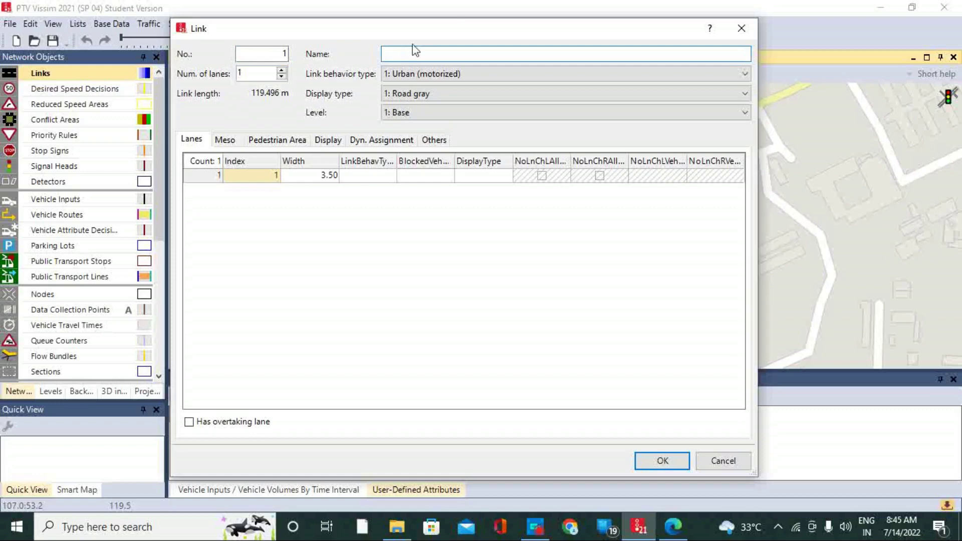
left_click_drag(467, 28, 506, 20)
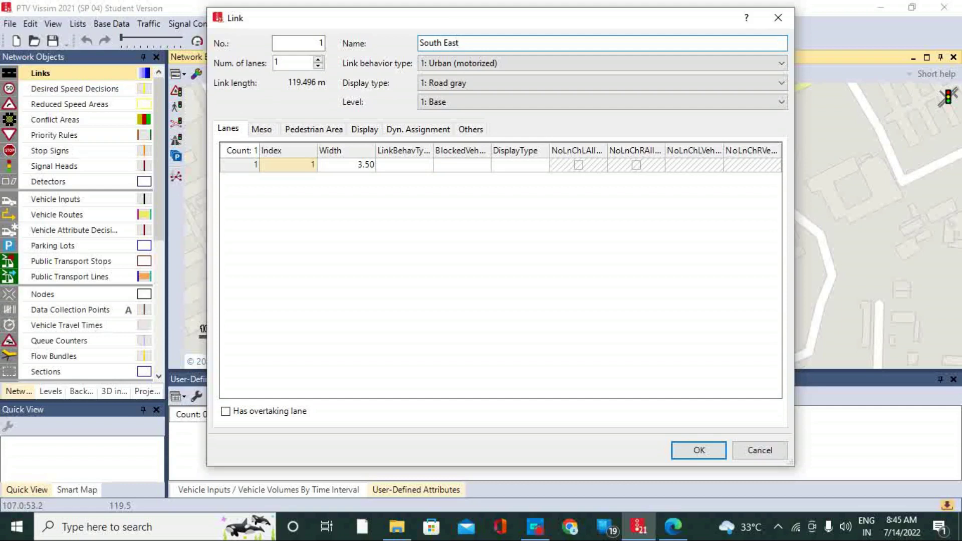
left_click(318, 65)
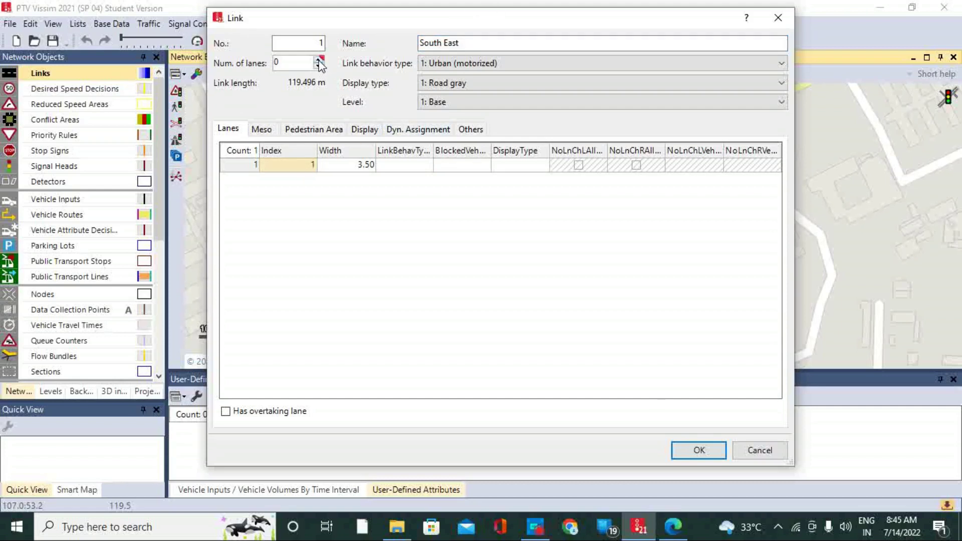
left_click(318, 61)
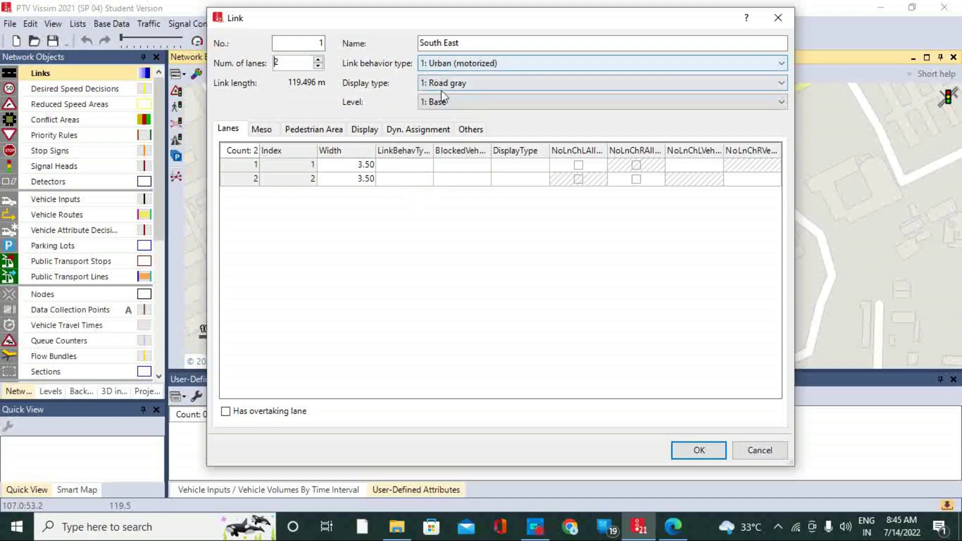
left_click(698, 452)
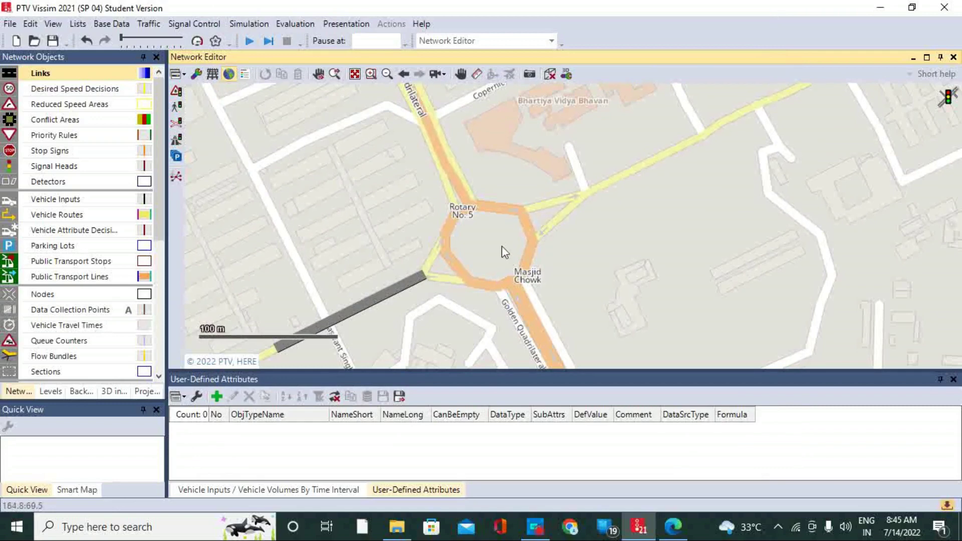
Step: Draw a 109.859 m two-lane link down the north road and name it 'West S'
scroll(506, 248, "up", 1)
scroll(576, 208, "down", 1)
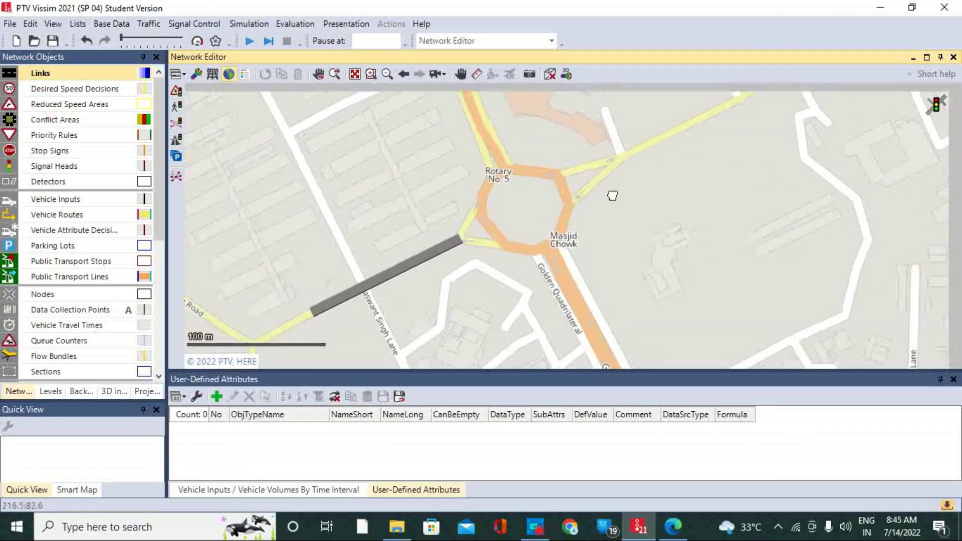
scroll(558, 258, "up", 1)
scroll(548, 252, "down", 1)
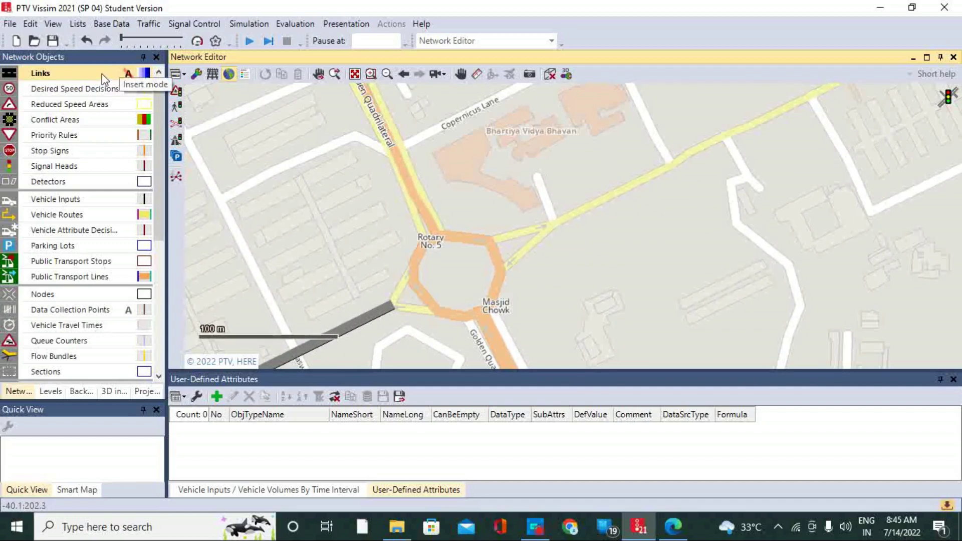
left_click_drag(359, 94, 420, 230)
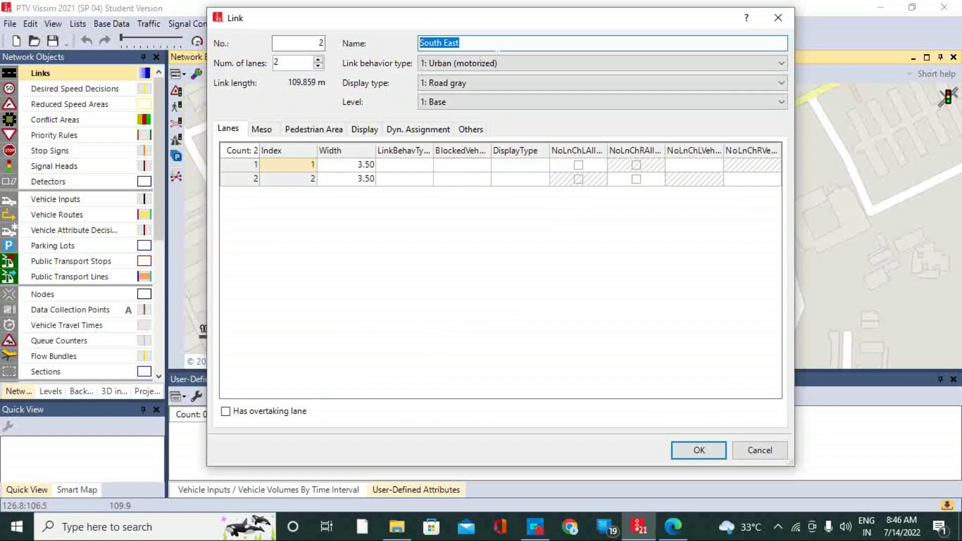
type("E")
left_click_drag(461, 14, 480, 14)
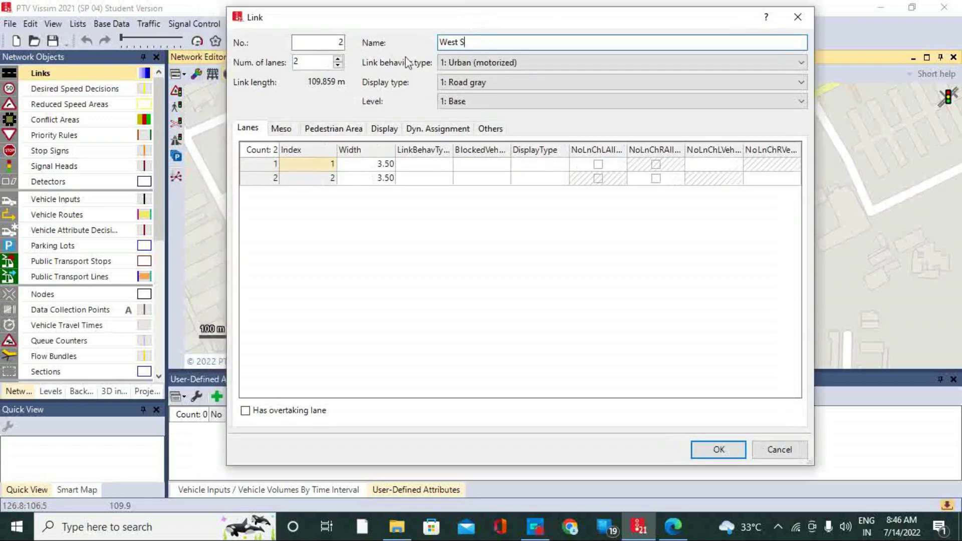
Step: Place West S on the north road and add a 116.339 m two-lane 'N E' link from the north-east
left_click(713, 450)
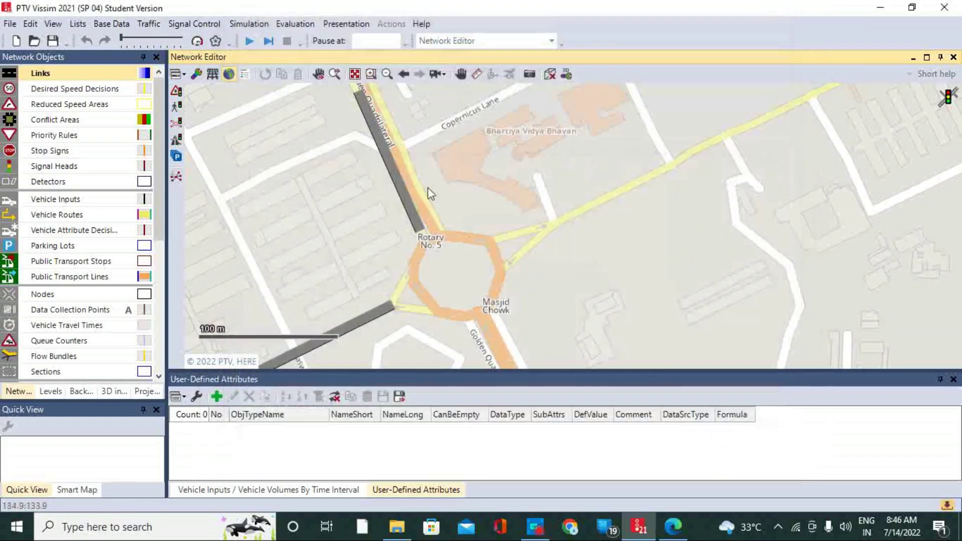
left_click_drag(406, 189, 419, 186)
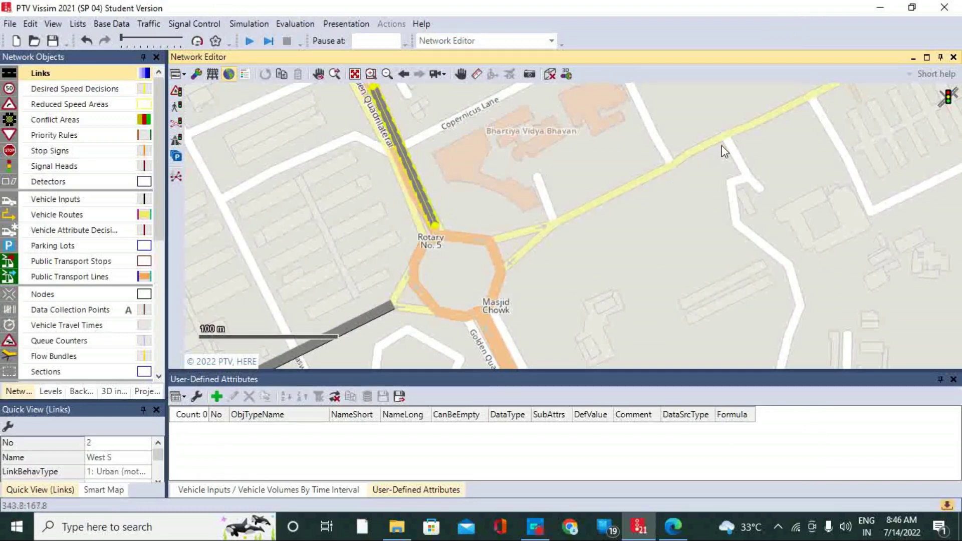
left_click_drag(690, 158, 544, 227)
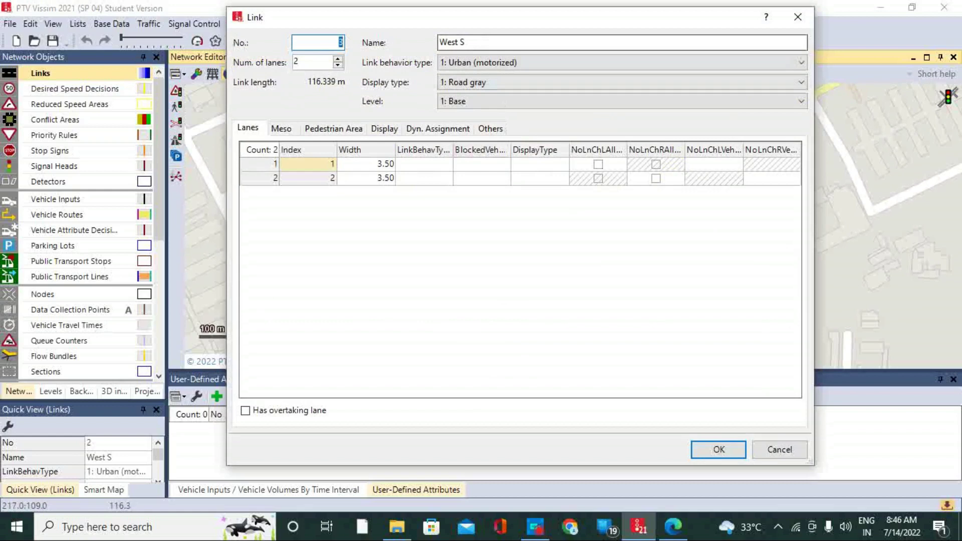
double_click(451, 42)
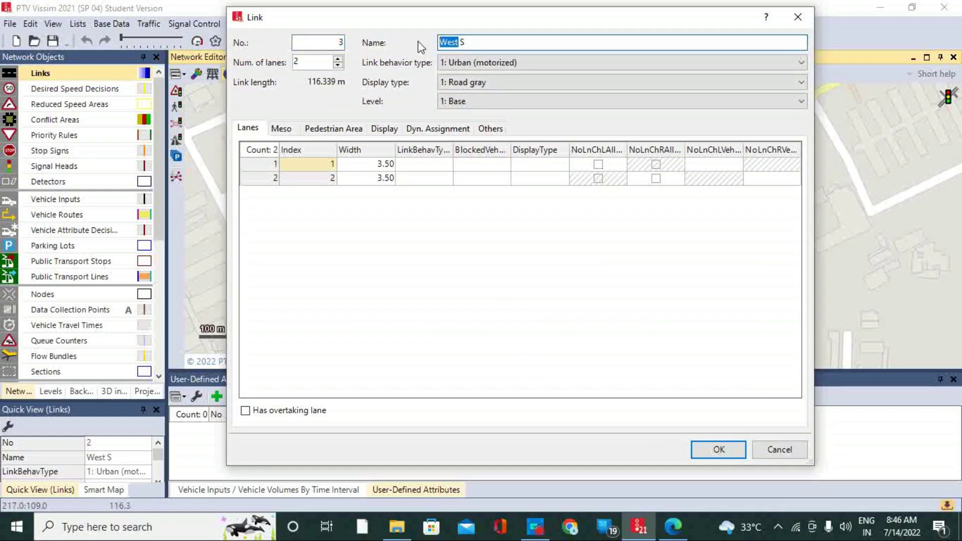
type("N E")
left_click(718, 449)
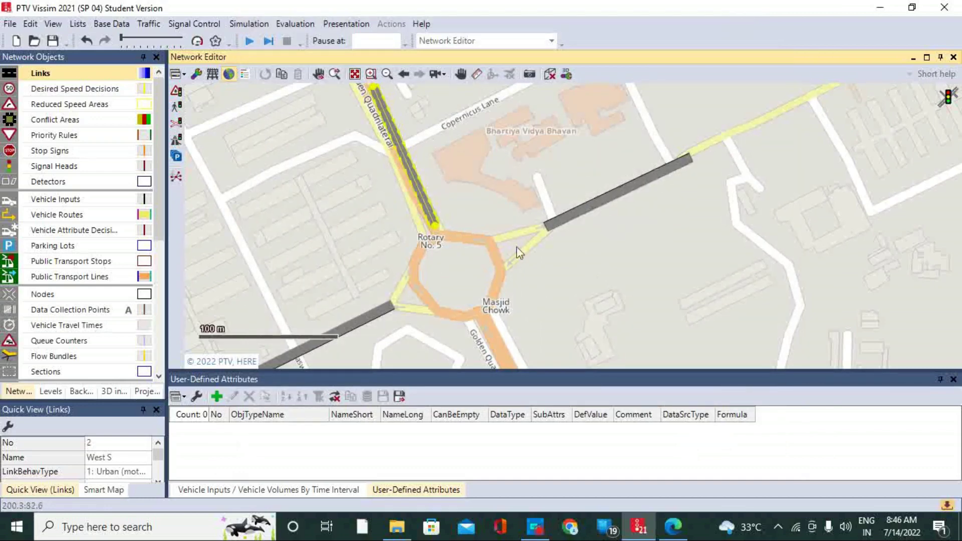
Step: Draw a 151.316 m two-lane link up the south road and name it 'S E'
scroll(493, 208, "down", 1)
scroll(528, 350, "down", 2)
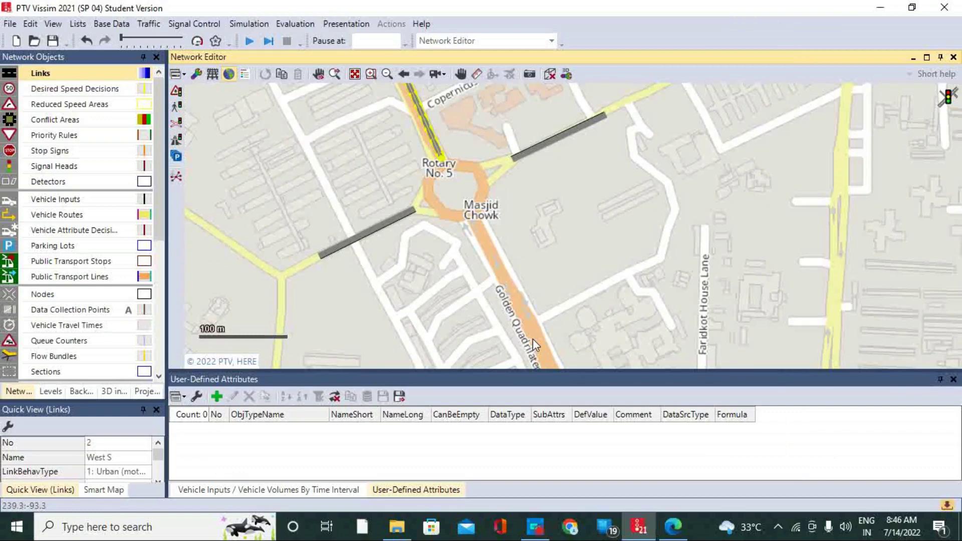
left_click_drag(533, 338, 470, 221)
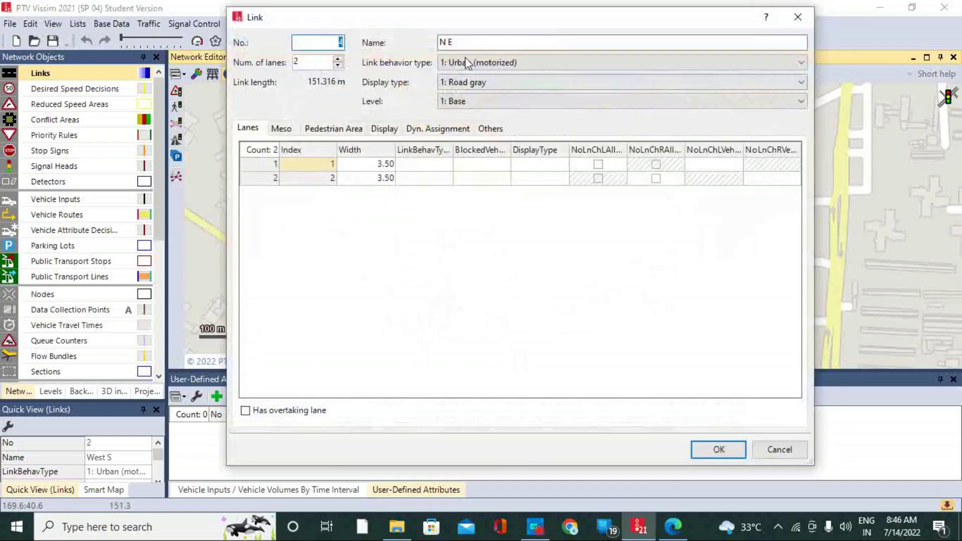
left_click(464, 44)
type("NE")
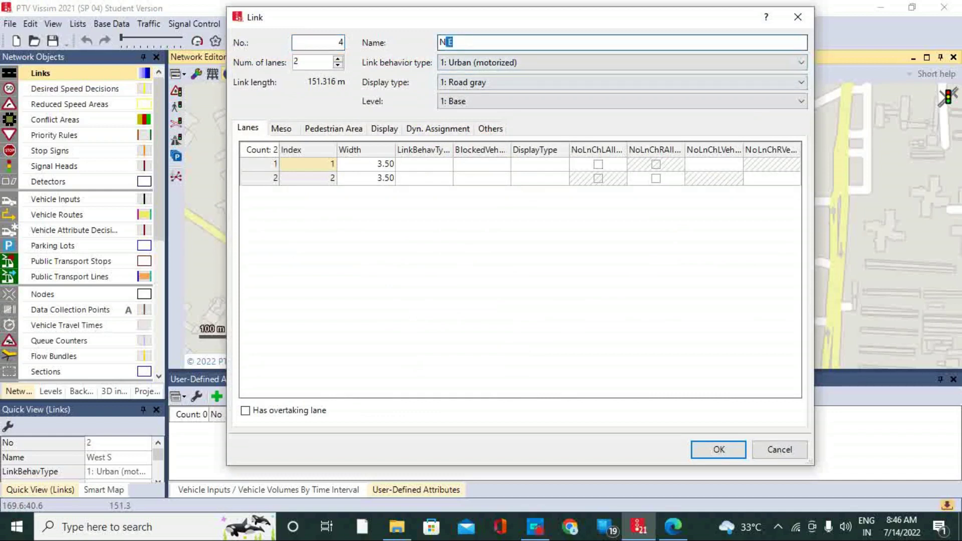
key("ctrl+a")
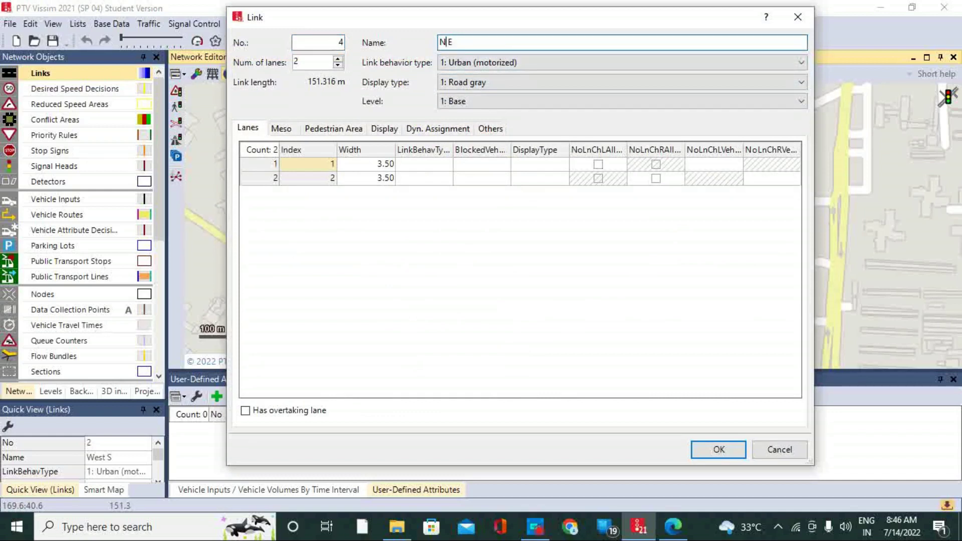
type("S")
left_click(718, 449)
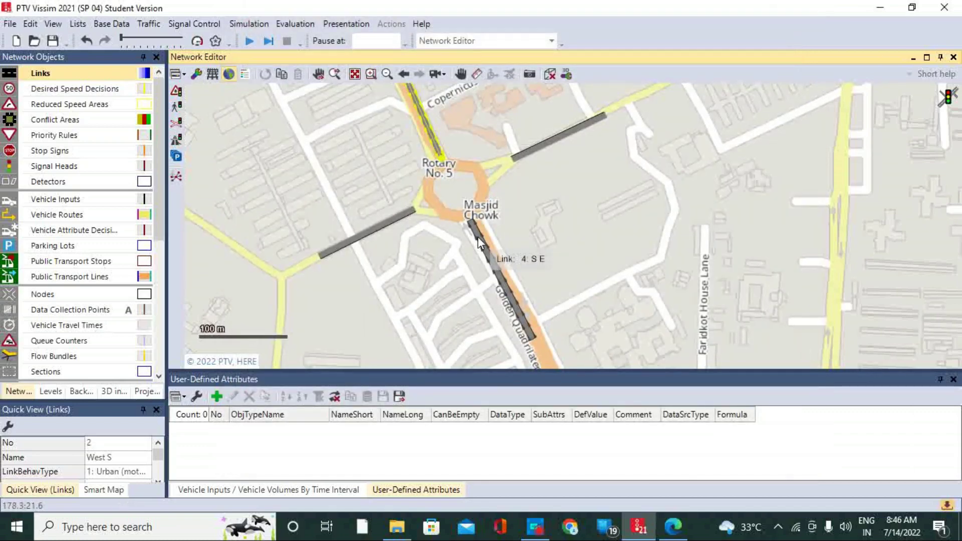
Step: Extend the N E link's end north-east along its road and adjust its start point
left_click(545, 144)
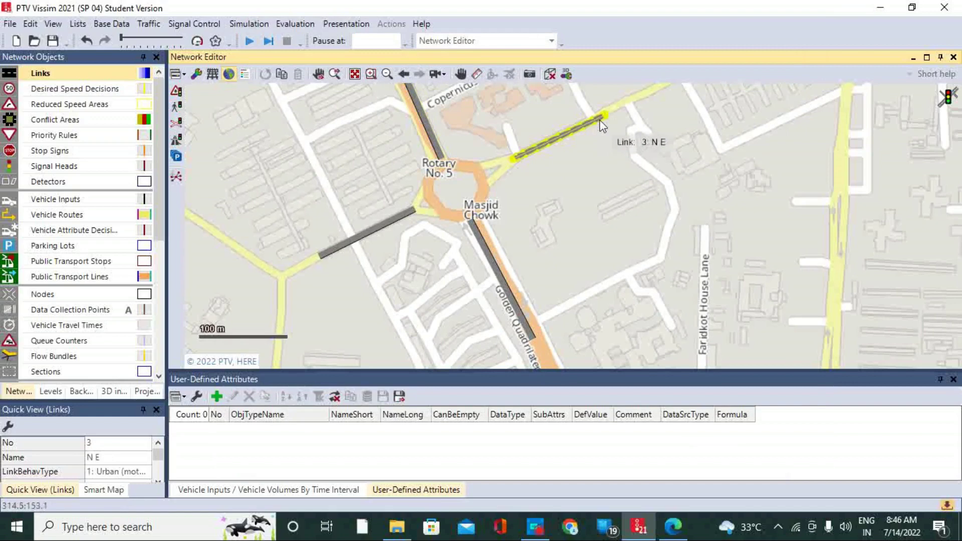
left_click_drag(610, 115, 652, 90)
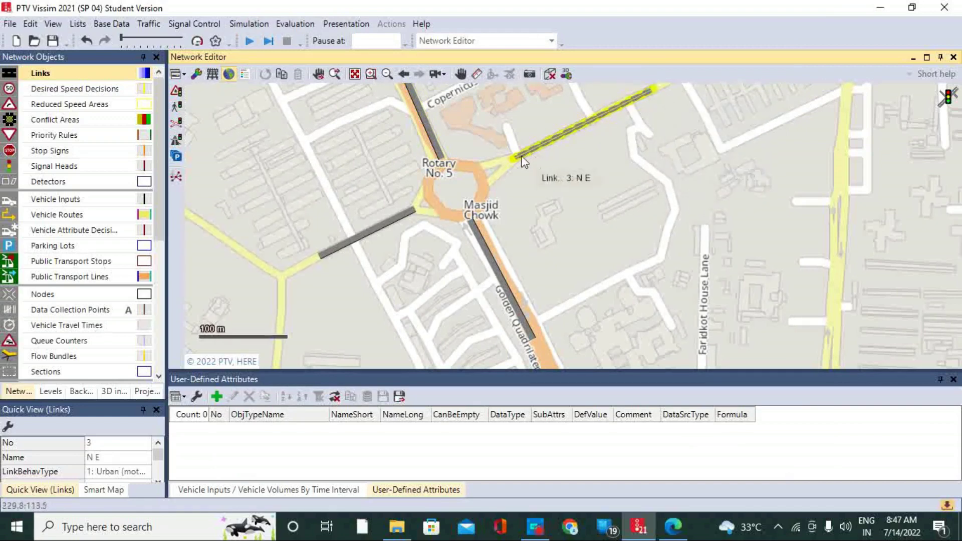
left_click_drag(512, 159, 518, 155)
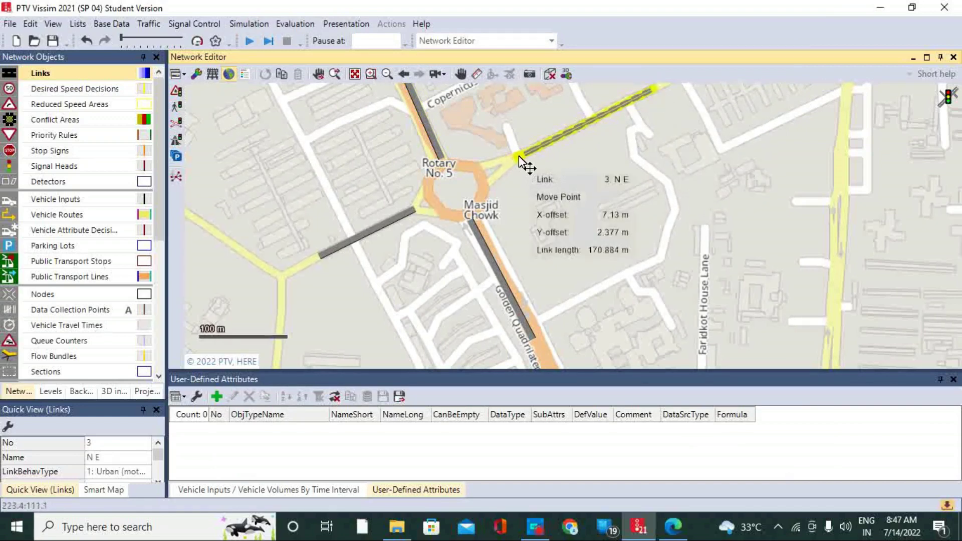
left_click(414, 208)
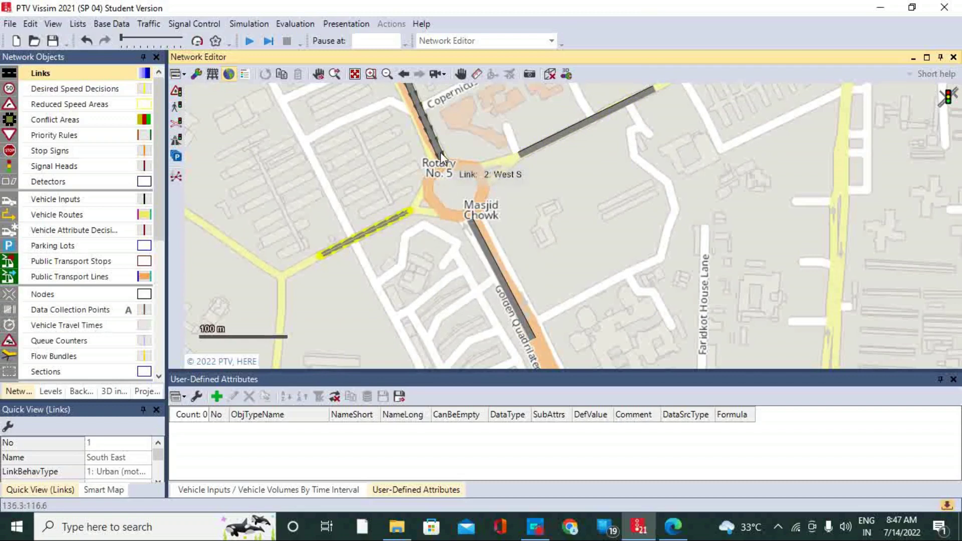
scroll(441, 156, "up", 2)
scroll(441, 157, "up", 2)
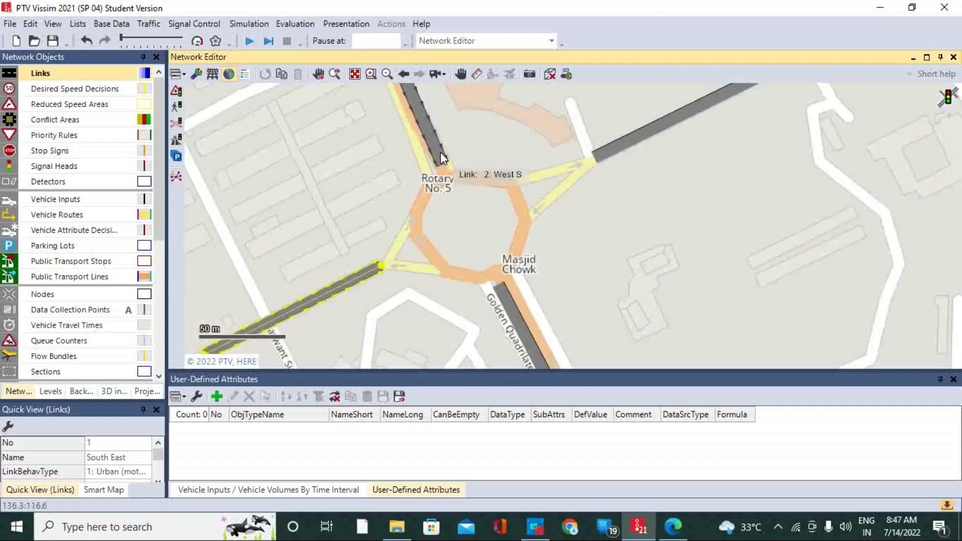
scroll(440, 153, "up", 2)
Step: Generate a two-lane opposite-direction link 5 for West S and place it alongside
right_click(419, 151)
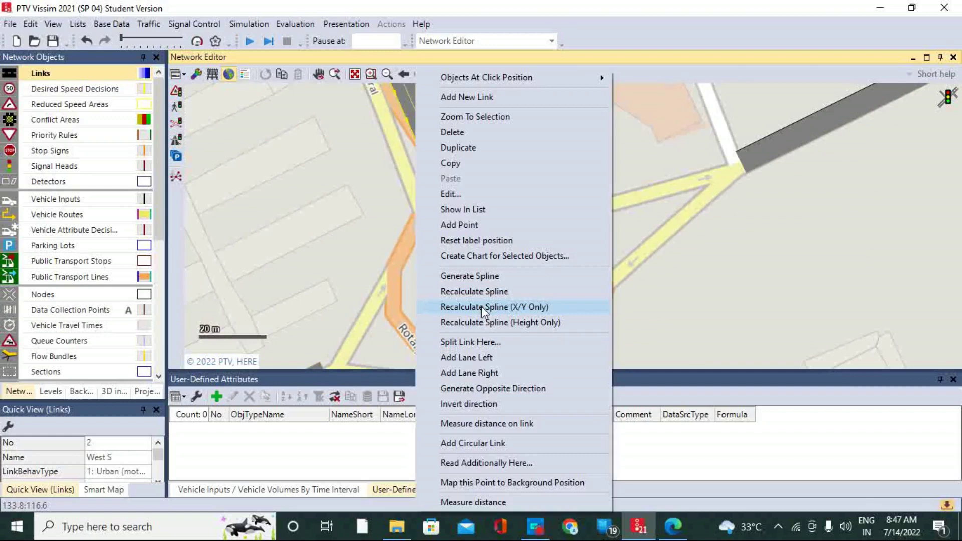
left_click(497, 389)
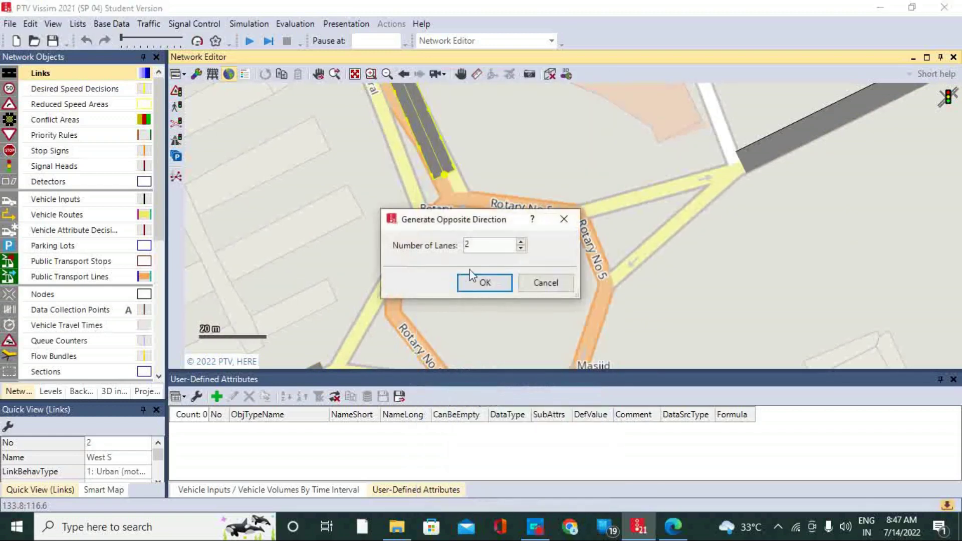
left_click(478, 284)
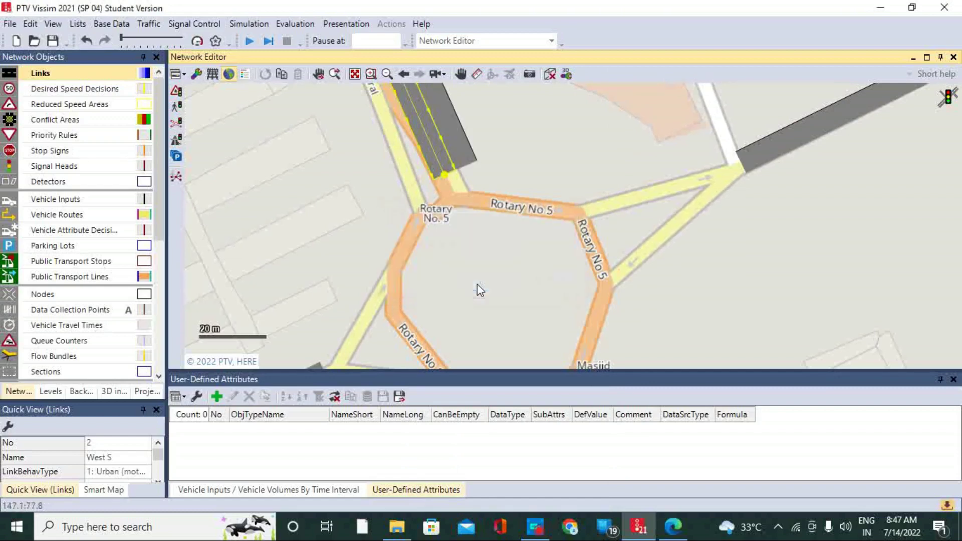
left_click_drag(459, 147, 413, 174)
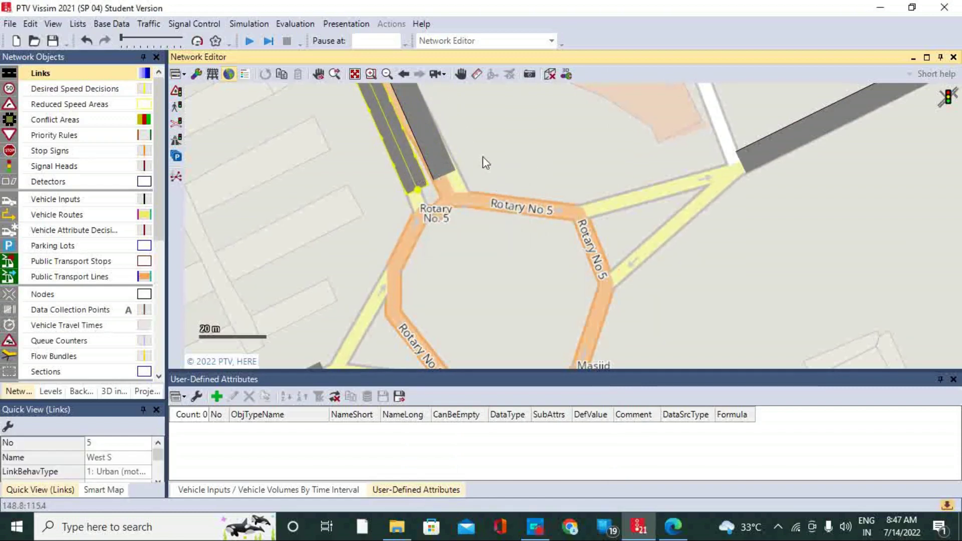
Step: Generate a two-lane opposite-direction link 6 for N E and position it beside link 3
left_click(751, 163)
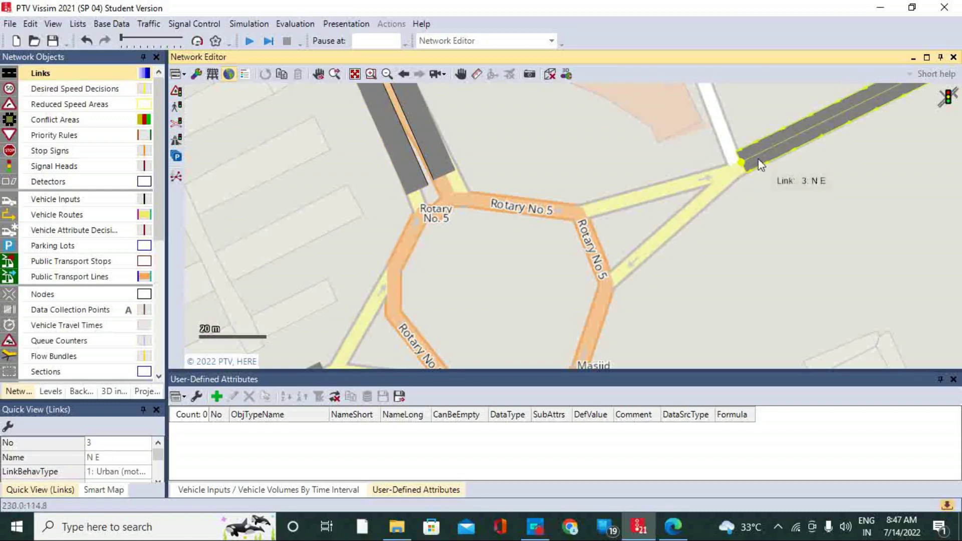
right_click(758, 164)
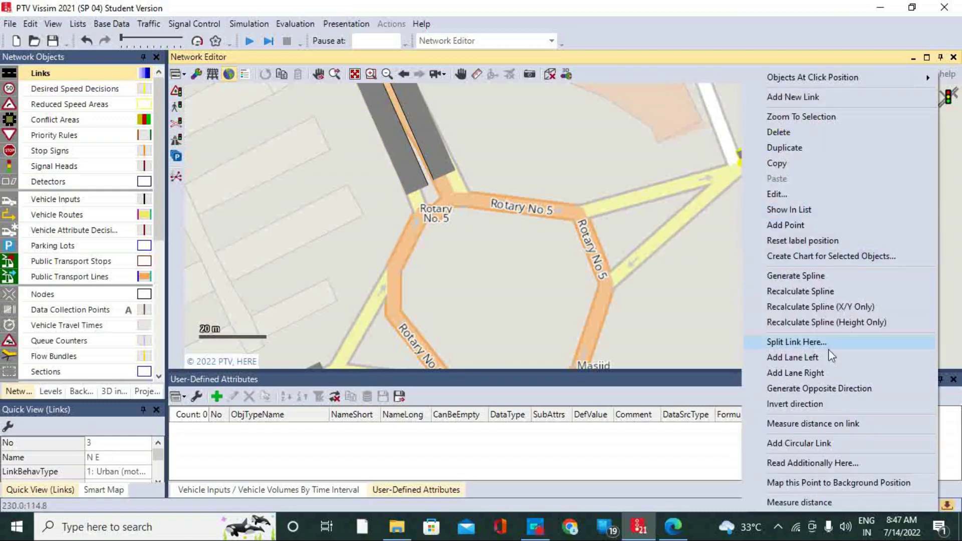
left_click(821, 392)
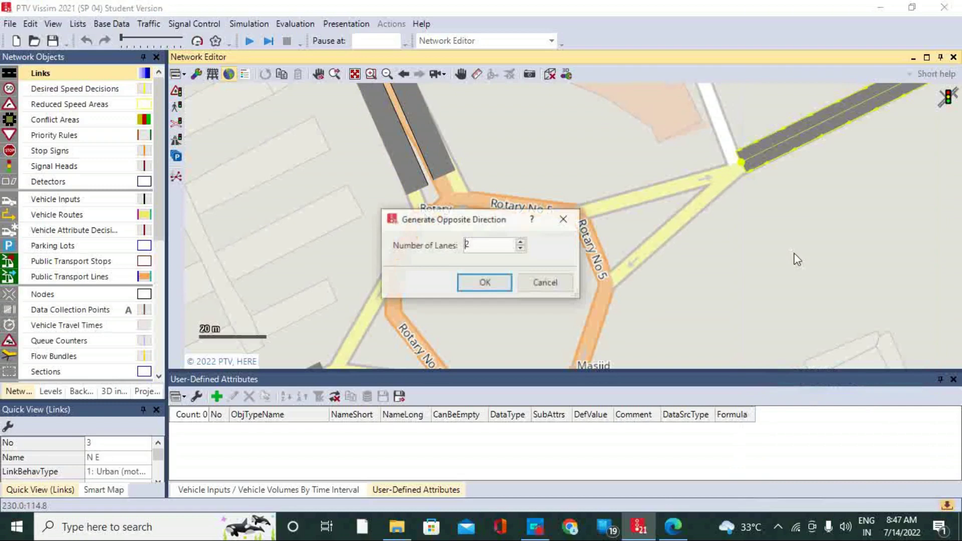
left_click(485, 282)
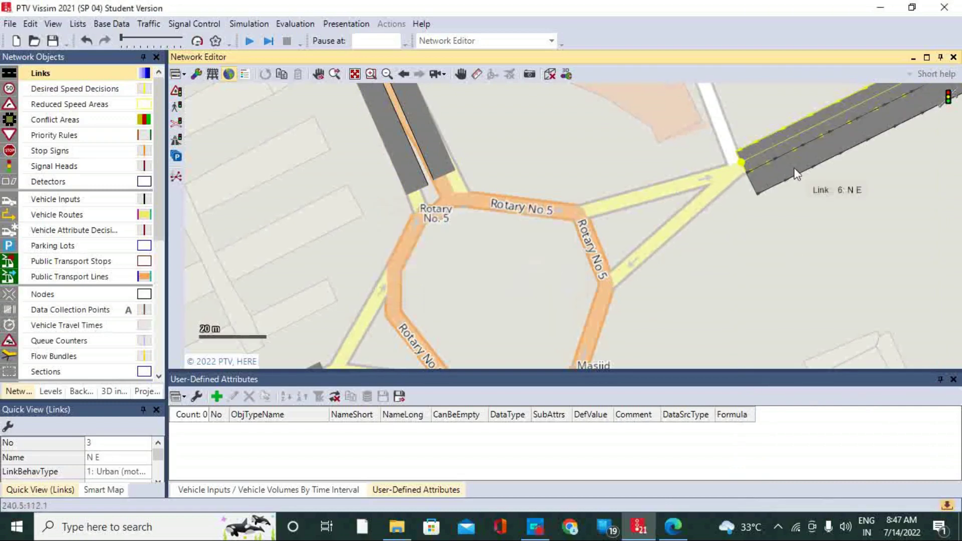
left_click_drag(784, 141, 784, 185)
left_click_drag(751, 115, 765, 156)
scroll(584, 170, "down", 5)
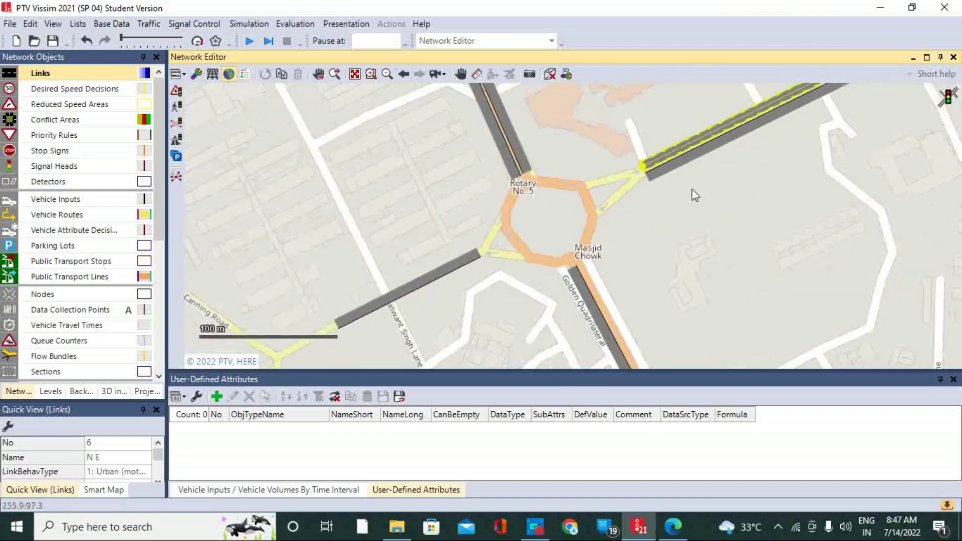
Step: Generate a two-lane opposite-direction link 7 for South East and place it beside link 1
left_click(428, 283)
right_click(410, 289)
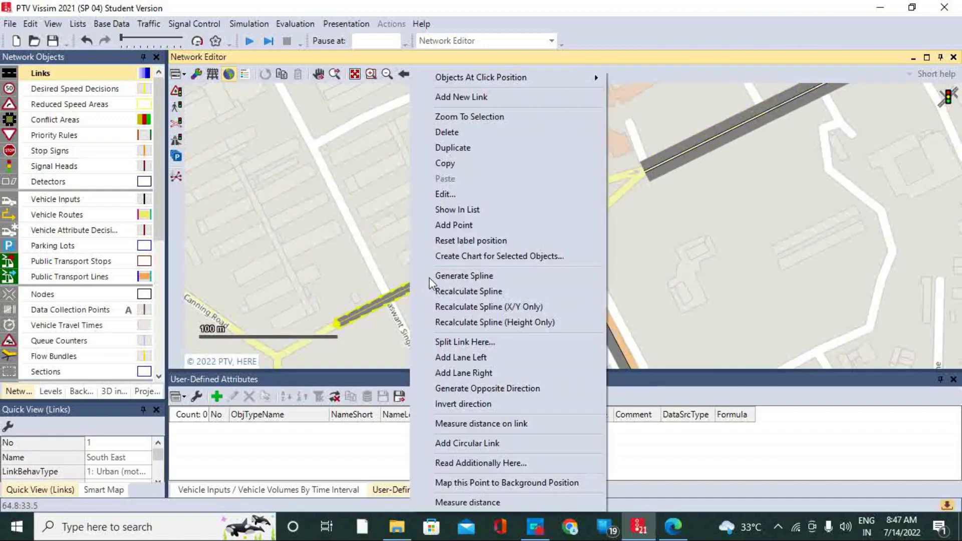
left_click(500, 388)
left_click(484, 283)
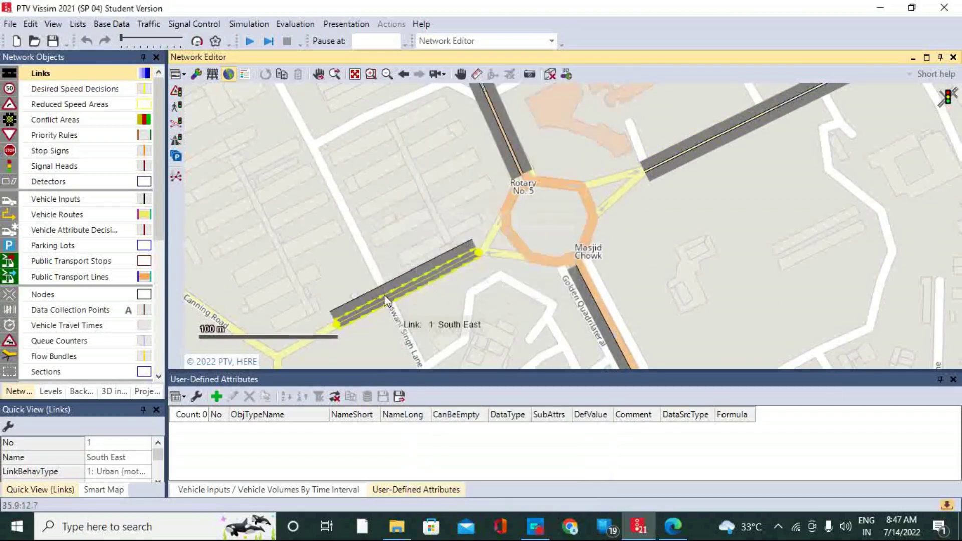
left_click_drag(402, 299, 412, 276)
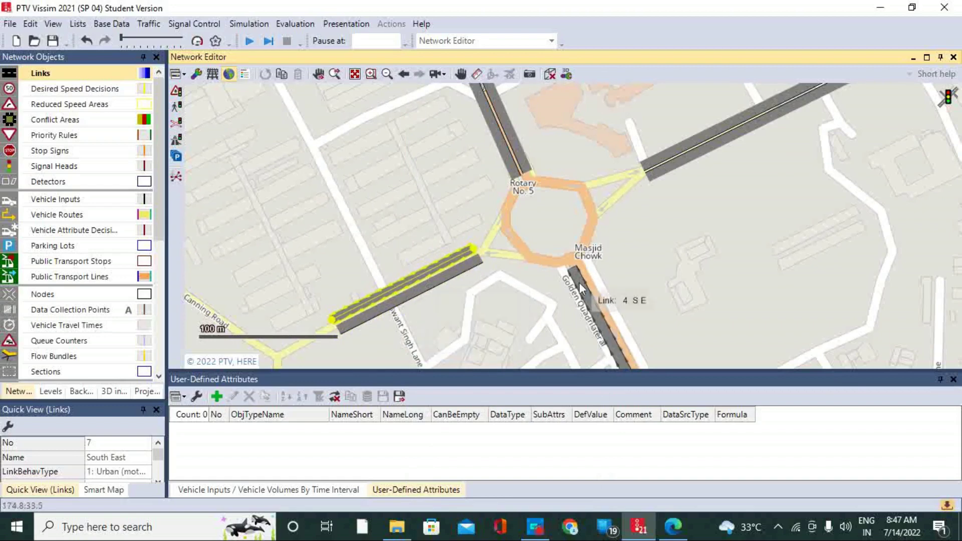
Step: Generate a two-lane opposite-direction link 8 for S E, place it alongside, and deselect
right_click(579, 284)
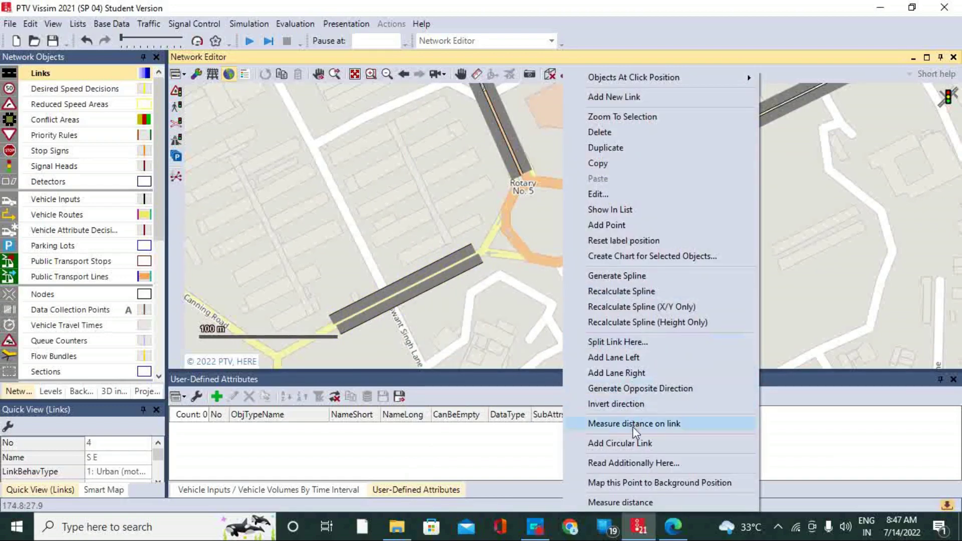
left_click(646, 388)
left_click(485, 283)
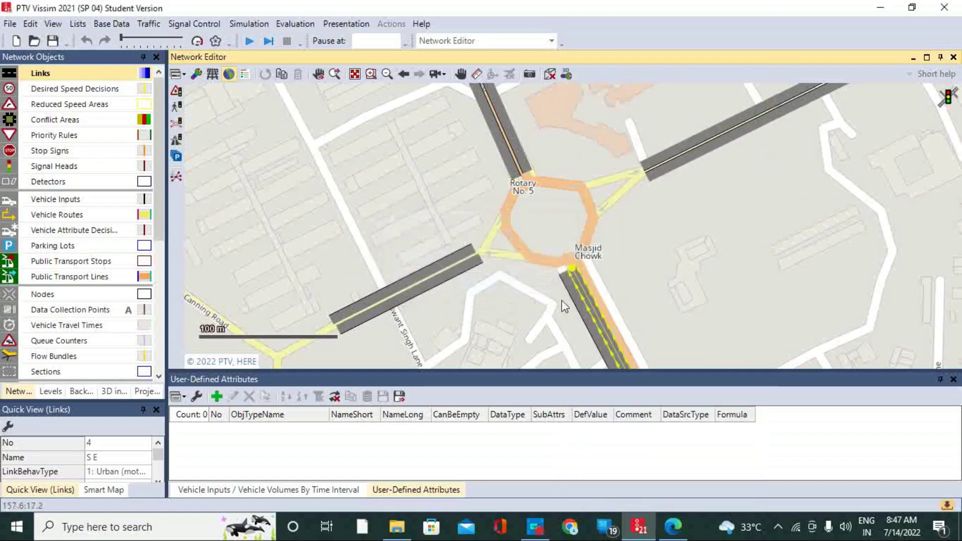
left_click_drag(581, 307, 603, 304)
left_click(610, 219)
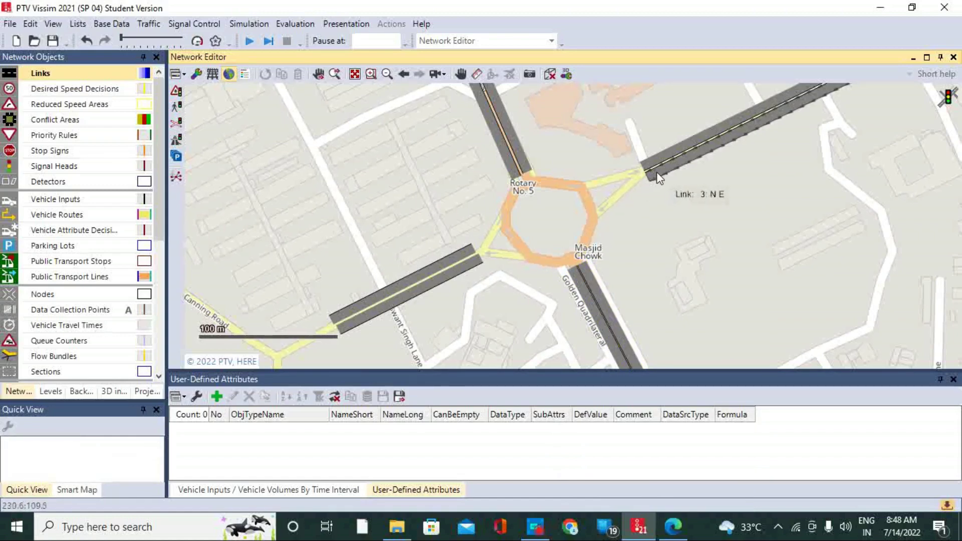
Step: Drag N E link 3 parallel to link 6 along the north-east road and zoom in
left_click_drag(657, 172, 630, 164)
left_click_drag(647, 200, 667, 174)
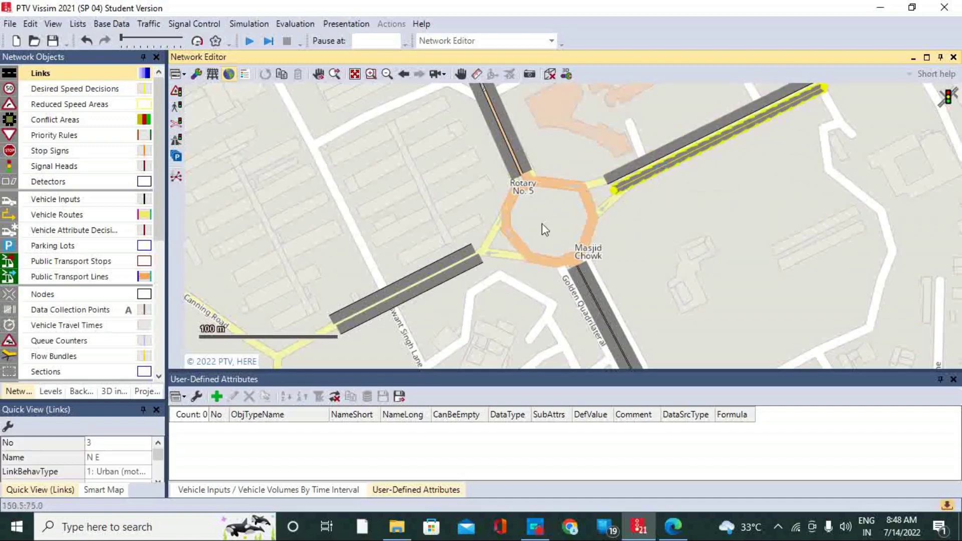
scroll(549, 248, "up", 1)
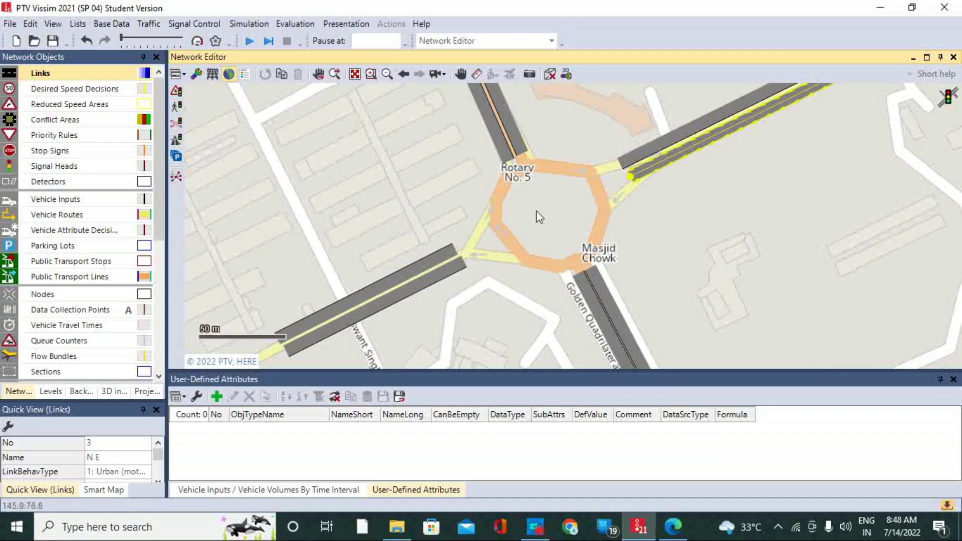
Step: Add a 48-point circular link about 65.5 m across over the roundabout
right_click(495, 196)
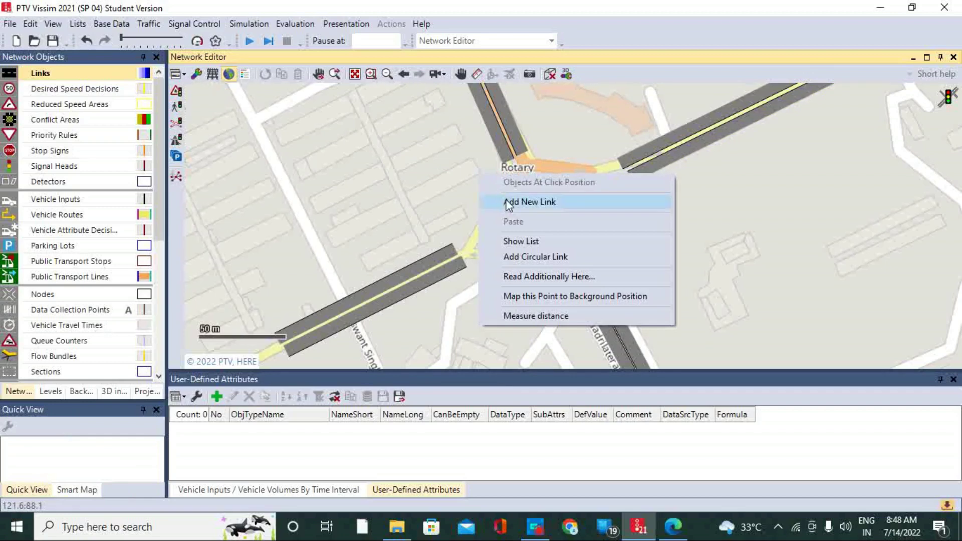
left_click(548, 257)
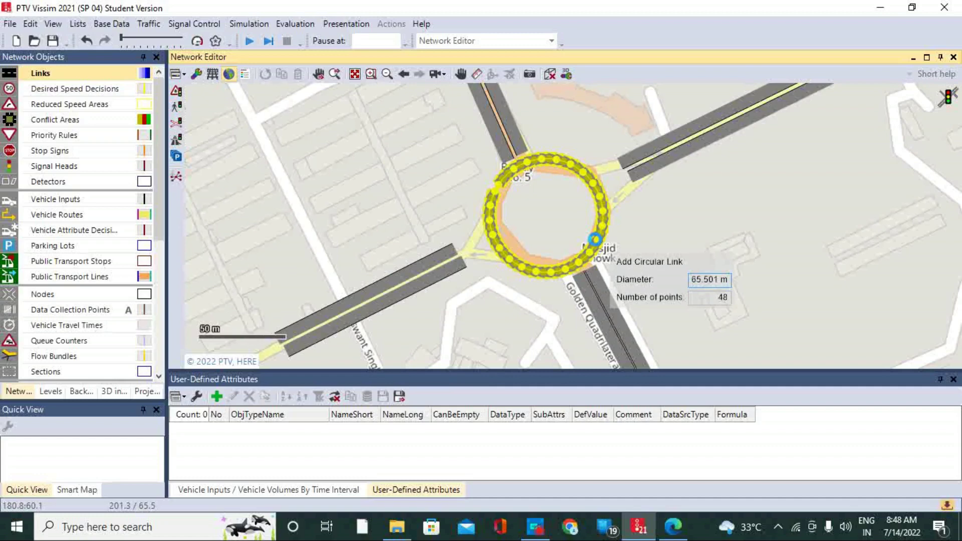
left_click(574, 219)
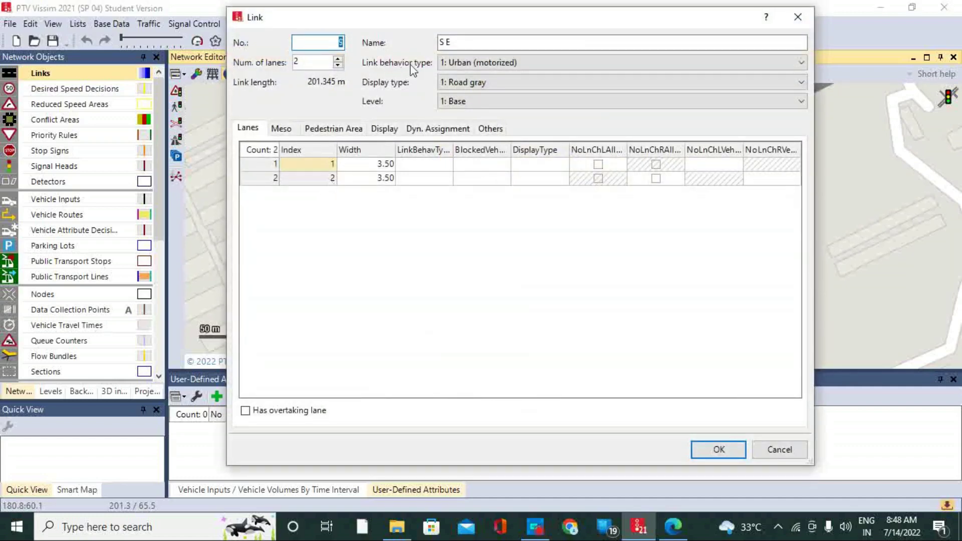
Step: Name circular link 9 'Roundabout Intersection Link', confirm two lanes, and deselect it
key("Tab")
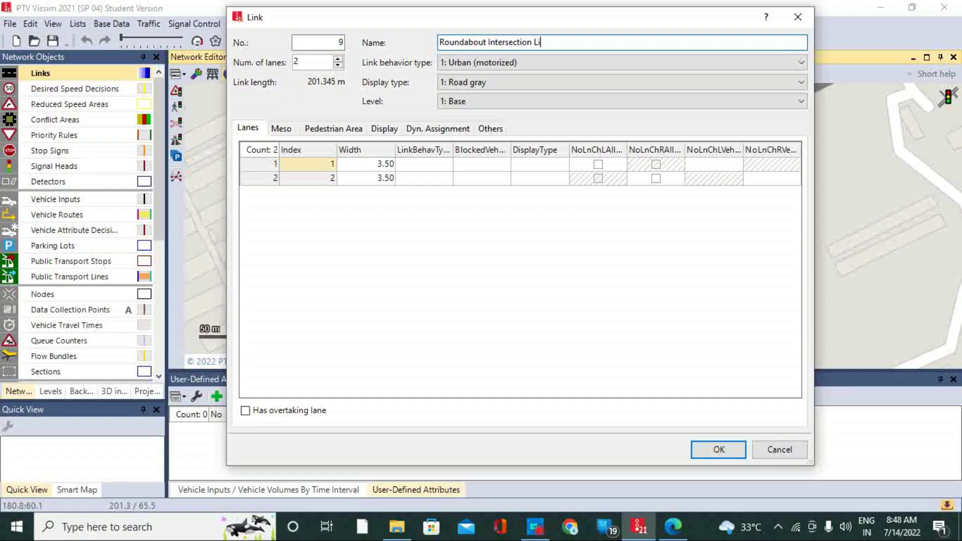
left_click(735, 454)
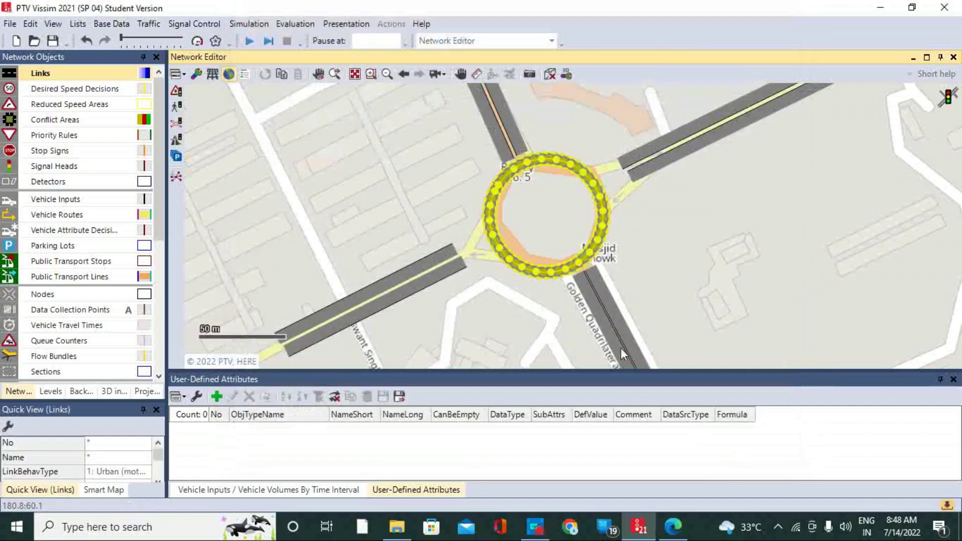
left_click(713, 247)
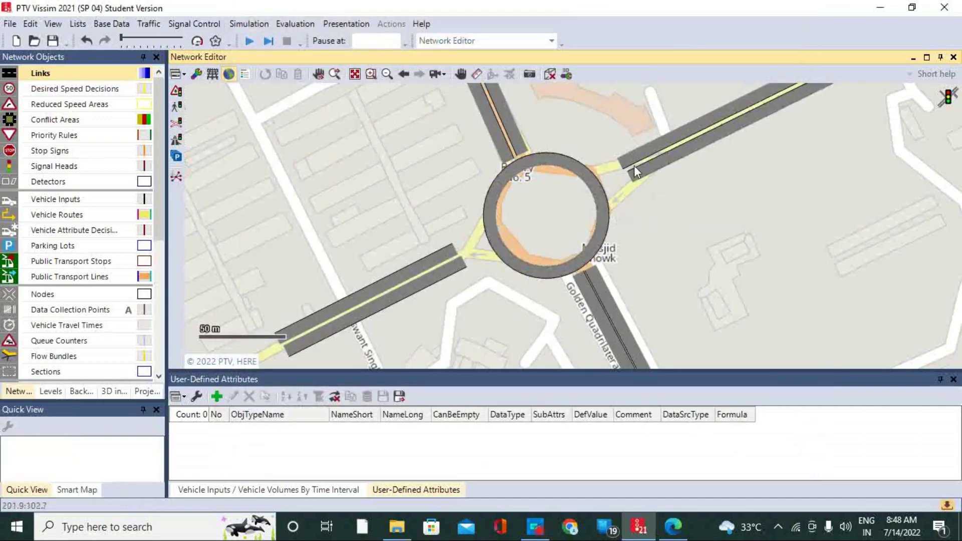
Step: Reshape the West S link's end and join it to the roundabout link with a connector
left_click(522, 149)
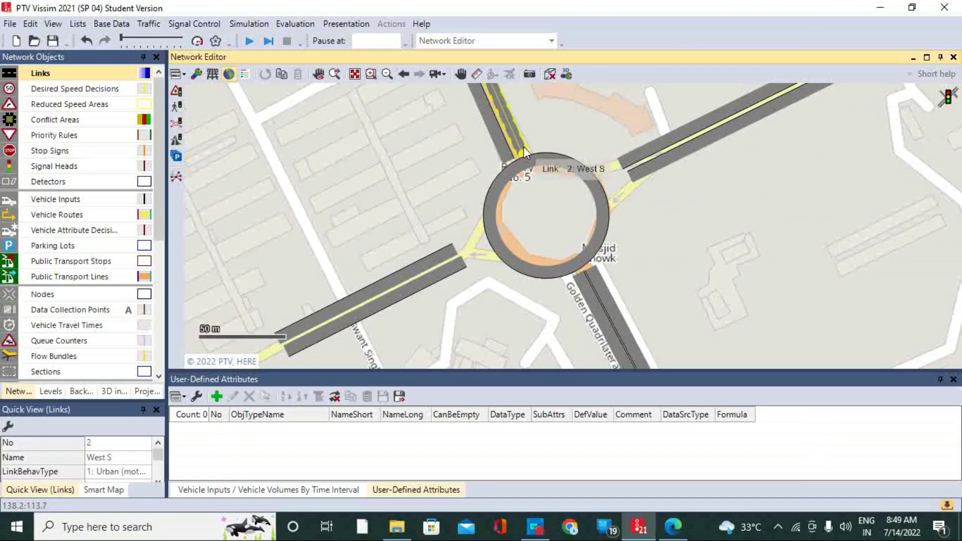
left_click_drag(523, 146, 516, 136)
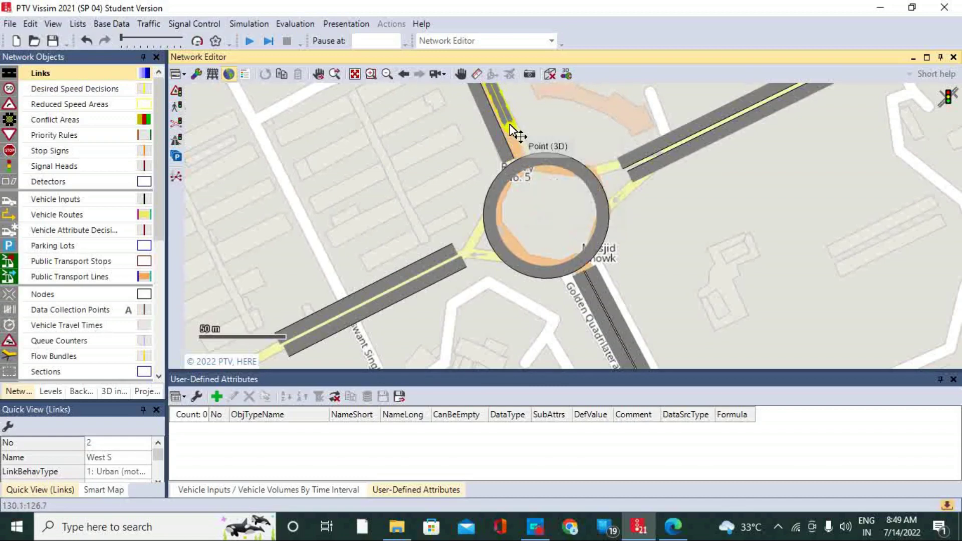
scroll(516, 135, "up", 2)
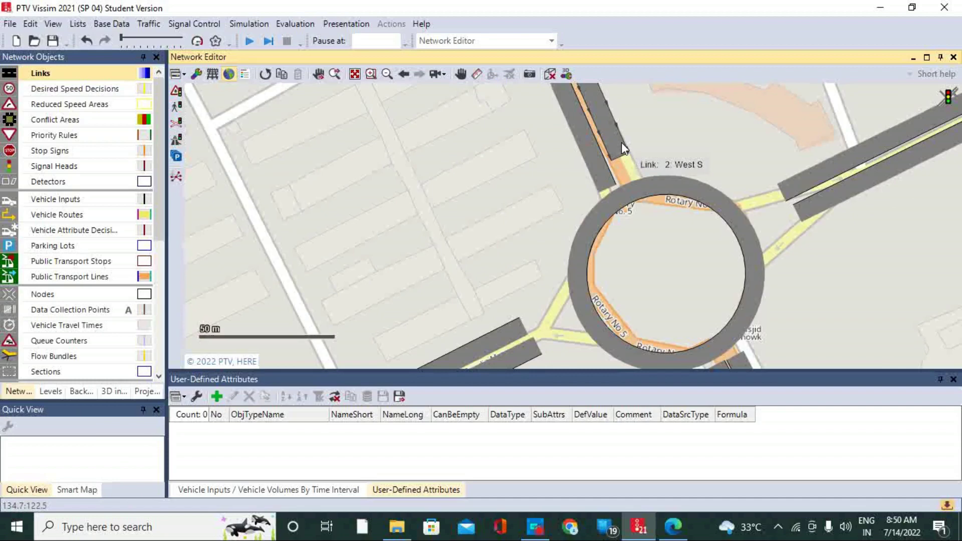
left_click_drag(618, 142, 665, 185)
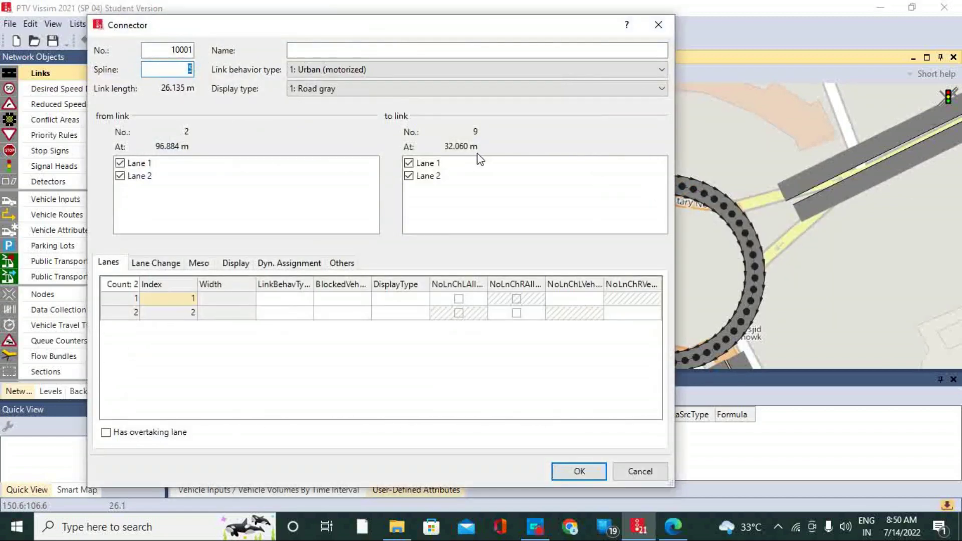
left_click(576, 471)
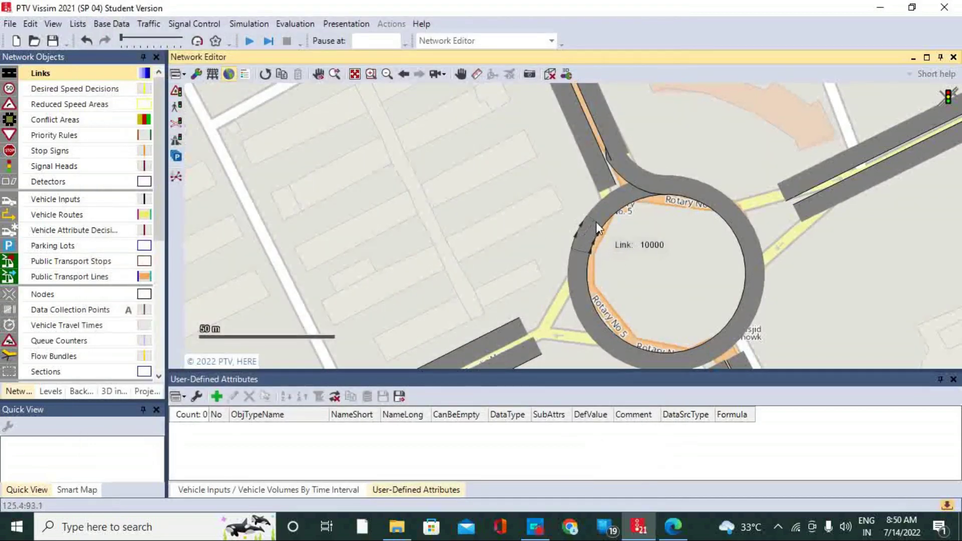
Step: Add a connector from roundabout link 9 to West S link 5
left_click(597, 218)
left_click(611, 191)
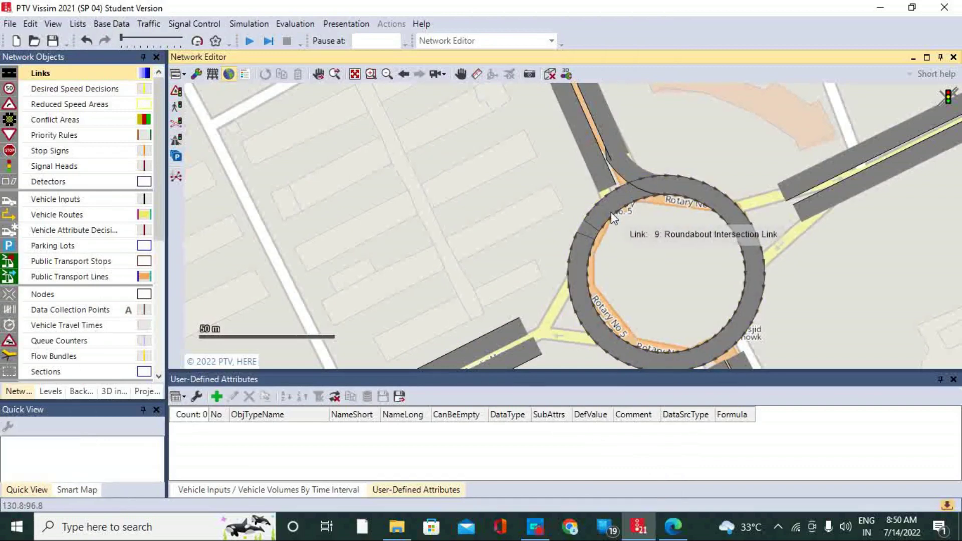
left_click_drag(600, 211, 600, 176)
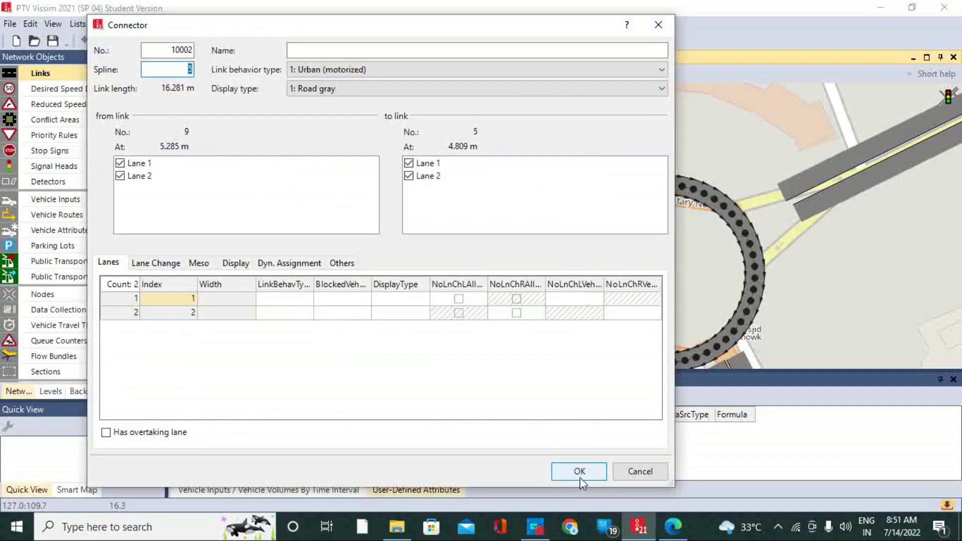
left_click(579, 473)
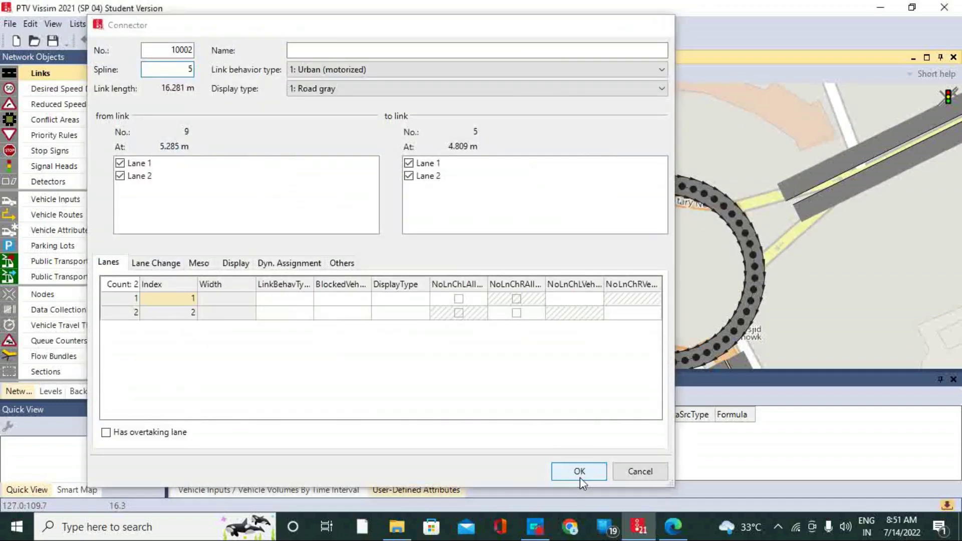
Step: Connect the roundabout to link 6 and carry link 3 into the roundabout
left_click_drag(725, 203, 805, 218)
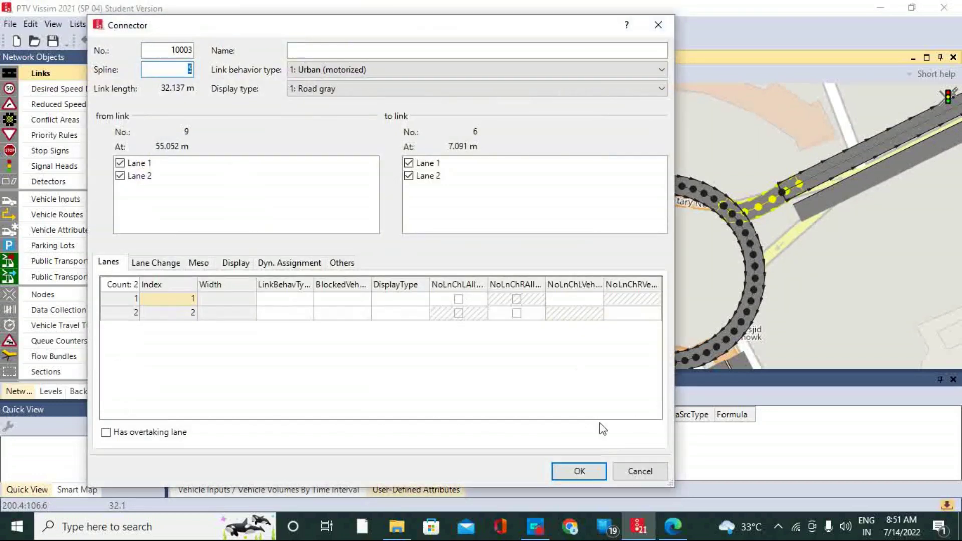
left_click(629, 470)
left_click_drag(810, 209, 752, 269)
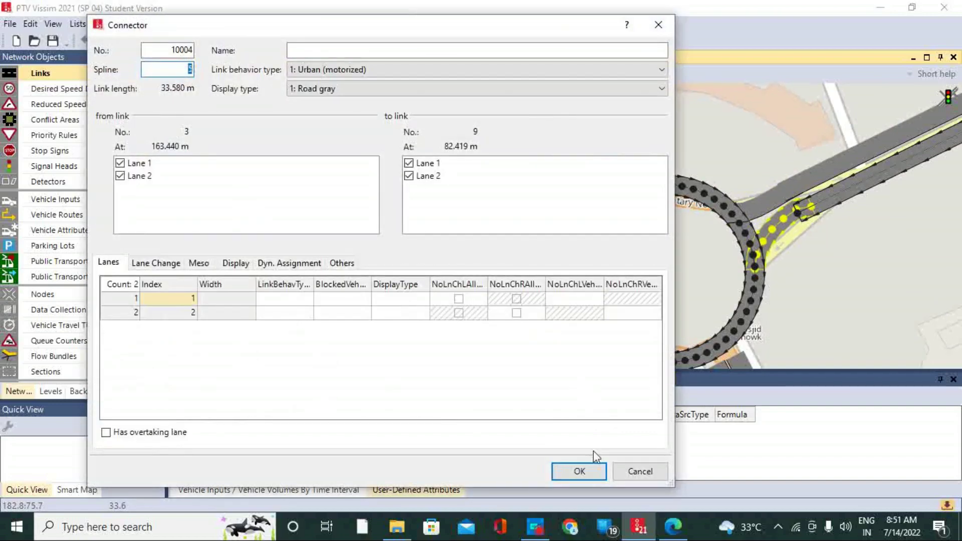
left_click(589, 473)
Step: Connect the roundabout to S E link 8 and S E link 4 into the roundabout
scroll(746, 261, "down", 2)
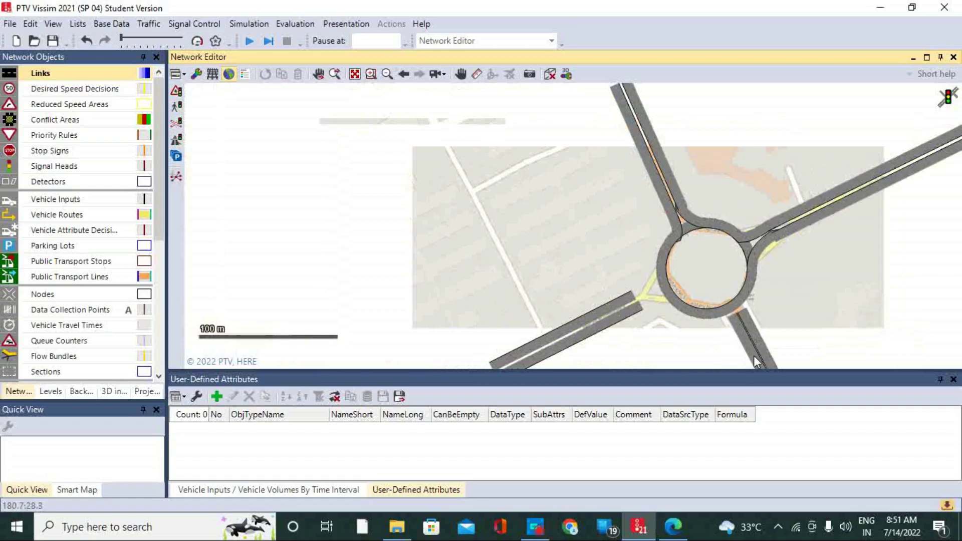
scroll(753, 326, "up", 2)
scroll(747, 259, "up", 2)
left_click_drag(741, 246, 698, 278)
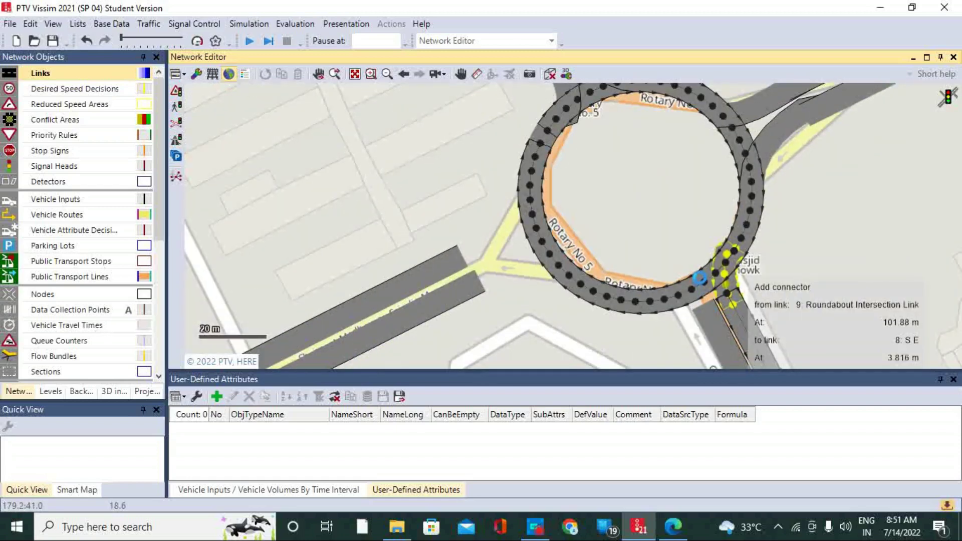
left_click_drag(708, 331, 678, 296)
left_click(581, 471)
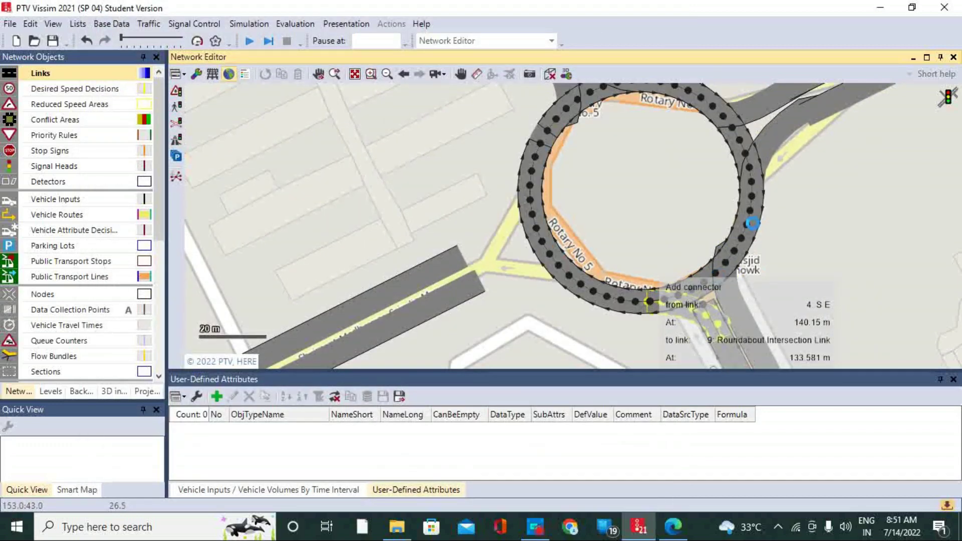
left_click_drag(750, 222, 751, 222)
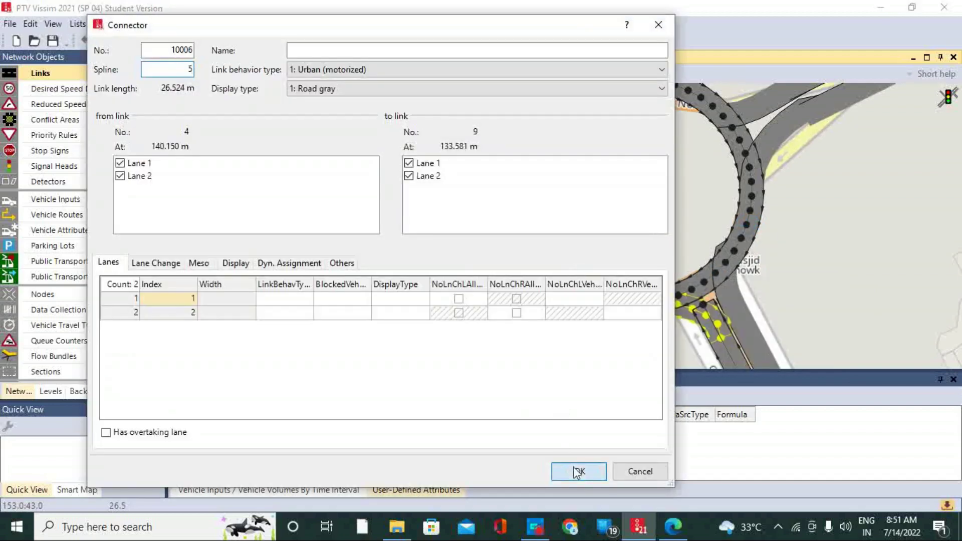
left_click(574, 469)
Step: Connect South East link 1 into the roundabout and the roundabout to nudged link 7
left_click_drag(472, 283, 536, 198)
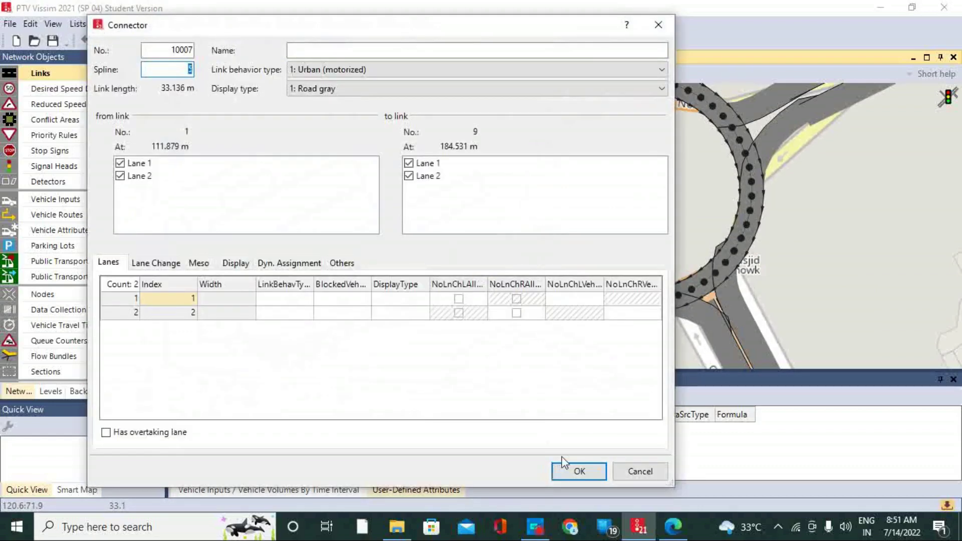
left_click(574, 472)
left_click_drag(415, 283, 455, 344)
left_click_drag(585, 288, 483, 319)
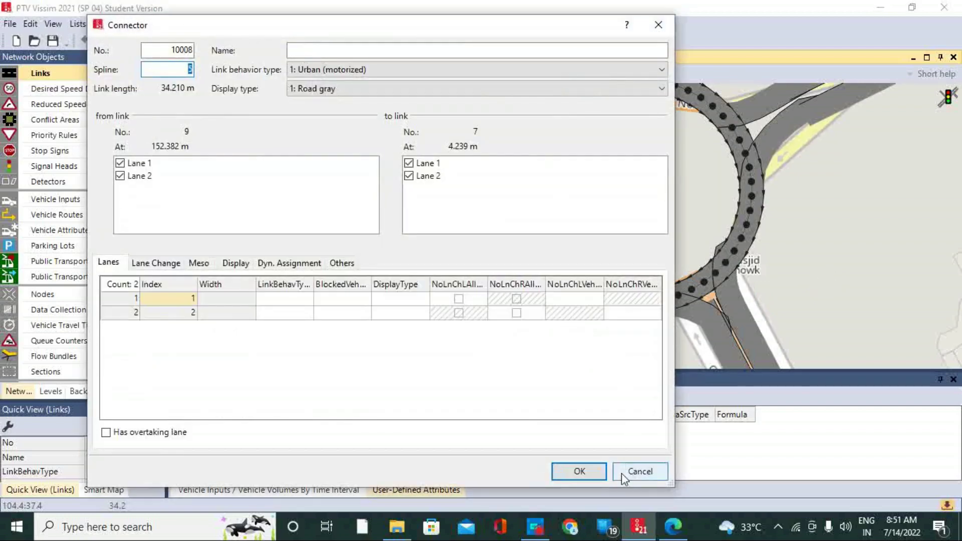
left_click(597, 472)
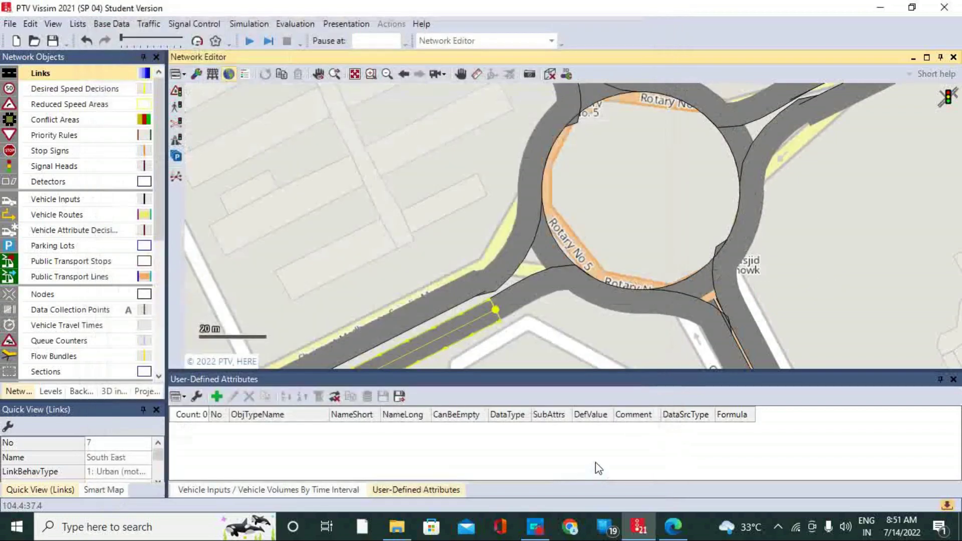
Step: Recalculate splines for connectors 10005, 10004, 10008, 10007, and 10003 in X/Y only
right_click(734, 291)
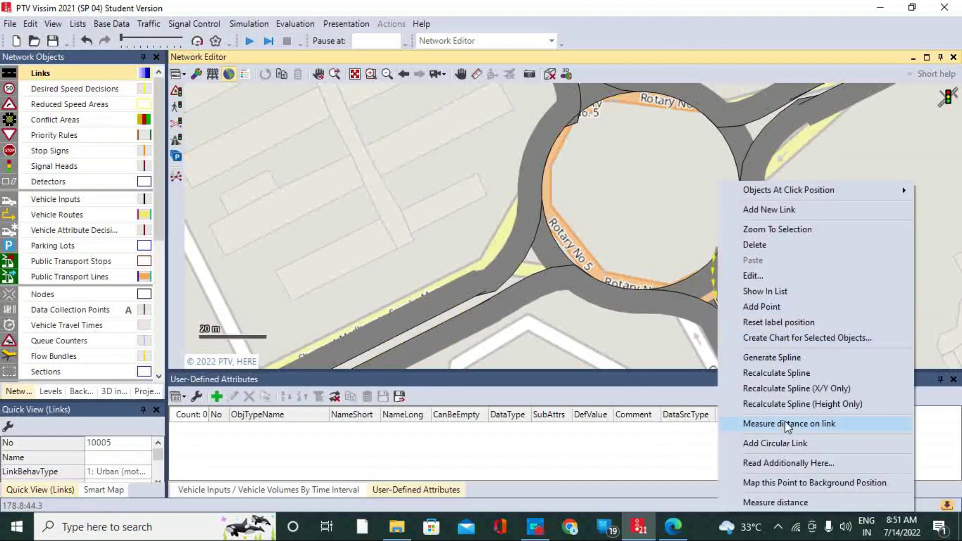
left_click(793, 374)
right_click(775, 139)
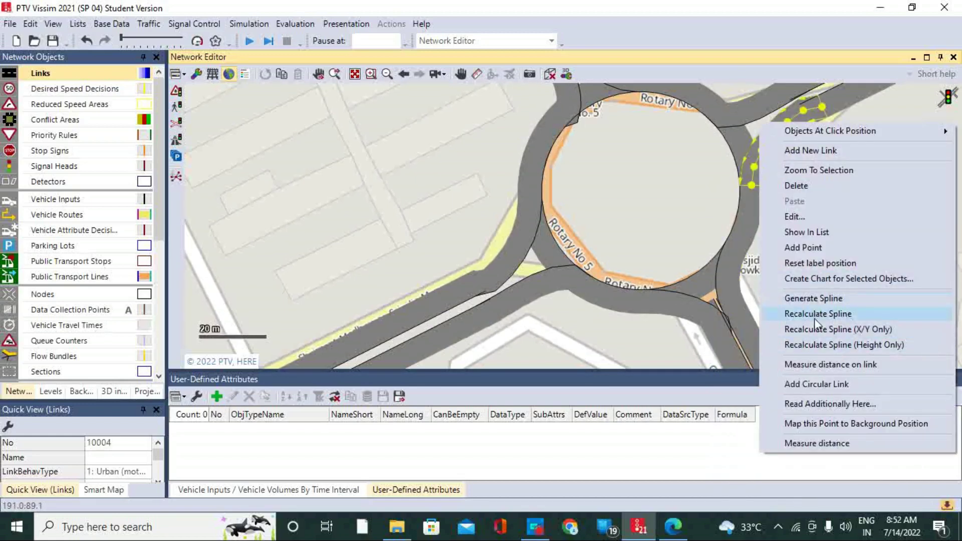
left_click(814, 316)
right_click(751, 108)
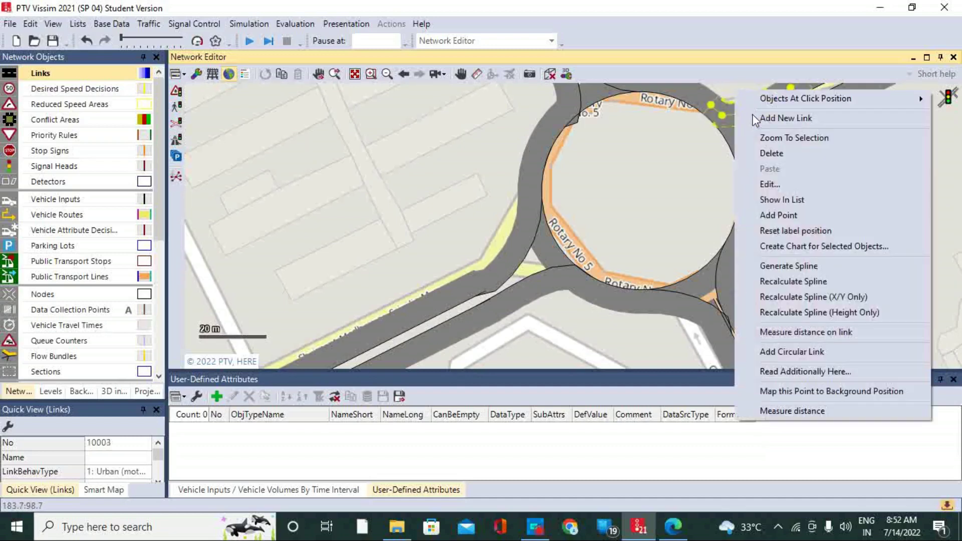
left_click(794, 299)
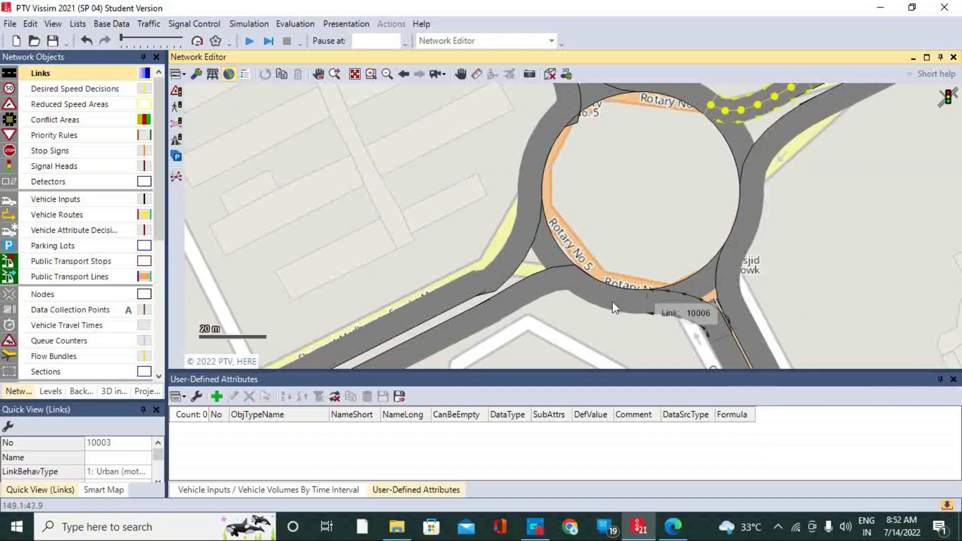
right_click(536, 289)
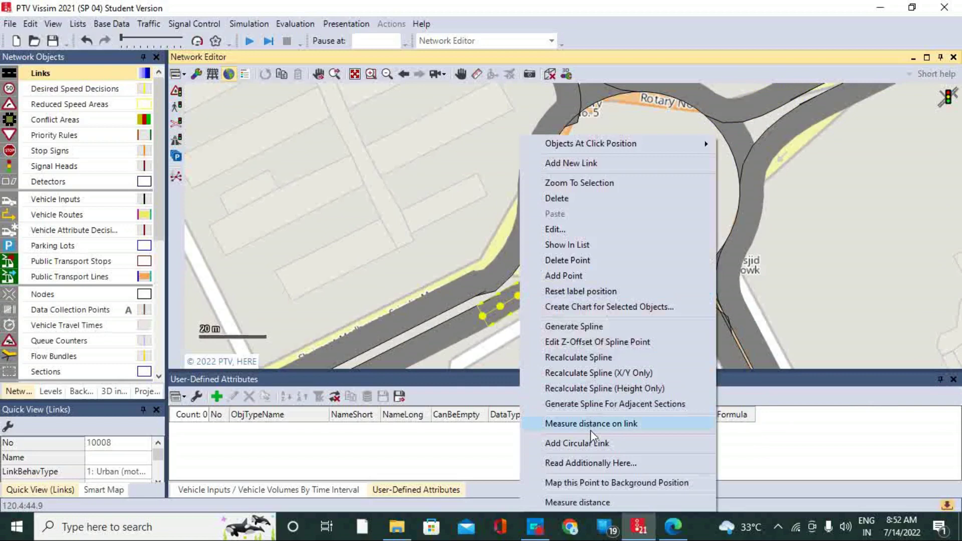
left_click(587, 356)
right_click(497, 283)
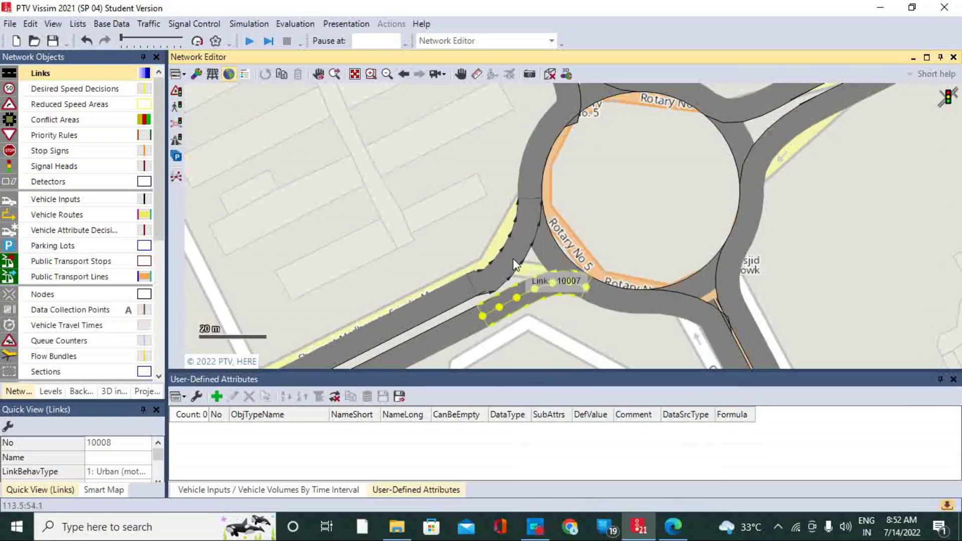
left_click(555, 374)
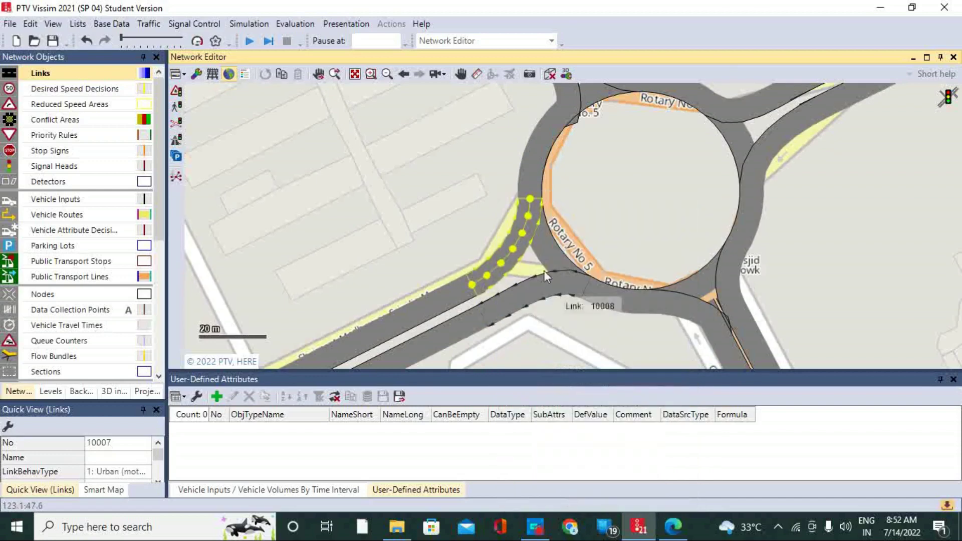
Step: Shift South East link 1 slightly and re-smooth connectors 10007 and 10008
left_click(462, 299)
left_click_drag(460, 296, 438, 293)
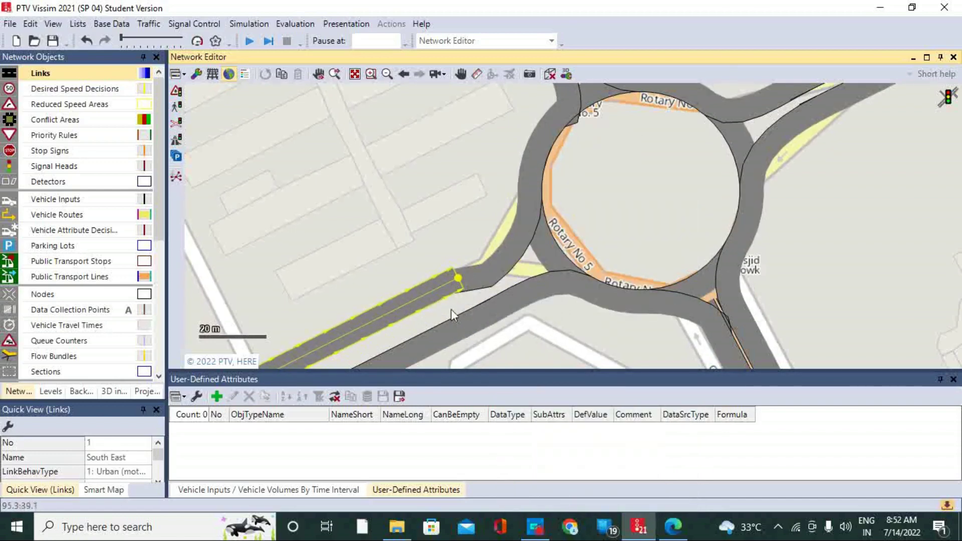
right_click(505, 264)
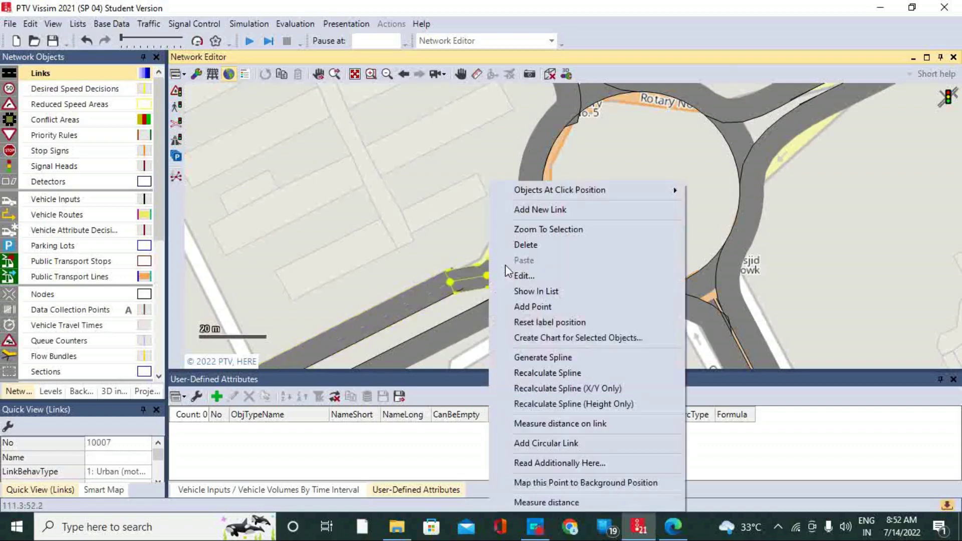
left_click(534, 374)
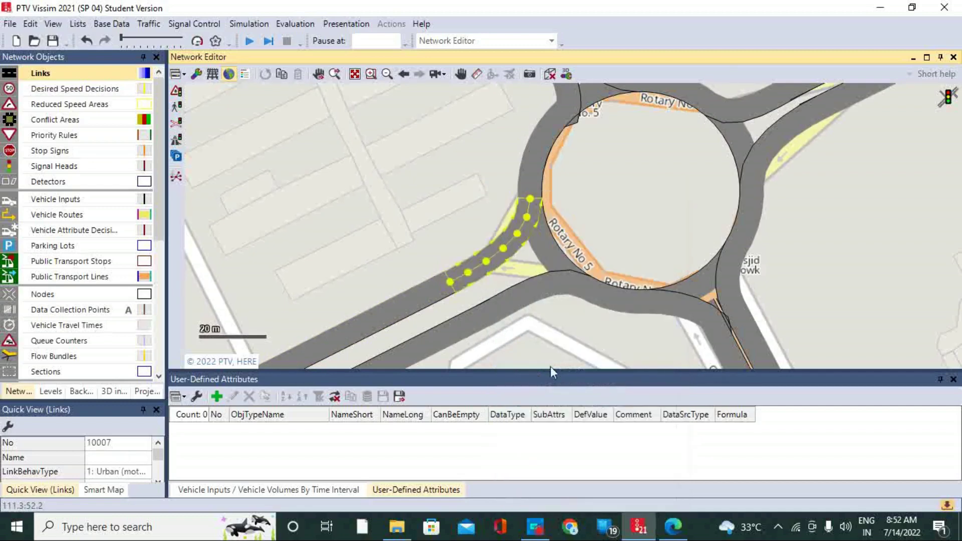
left_click(446, 326)
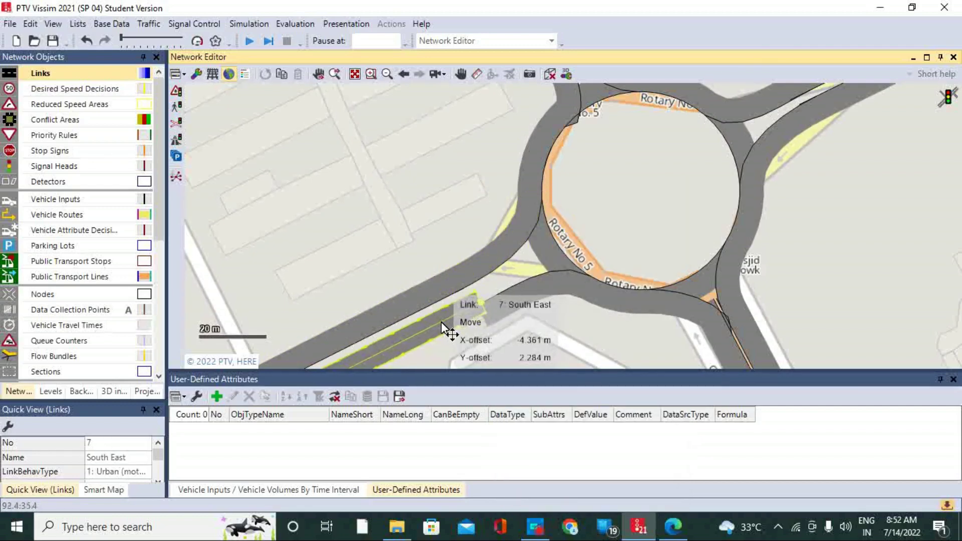
right_click(527, 303)
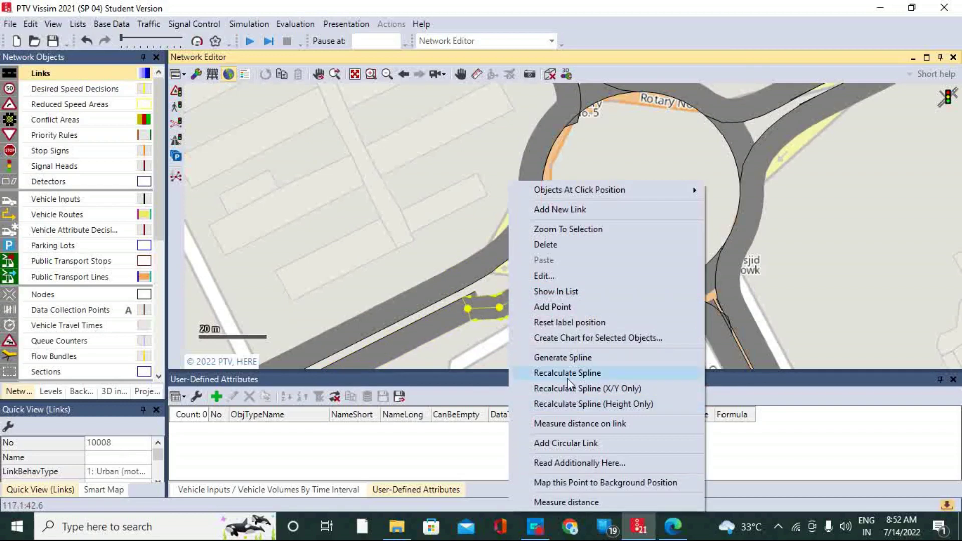
left_click(566, 372)
scroll(566, 238, "down", 2)
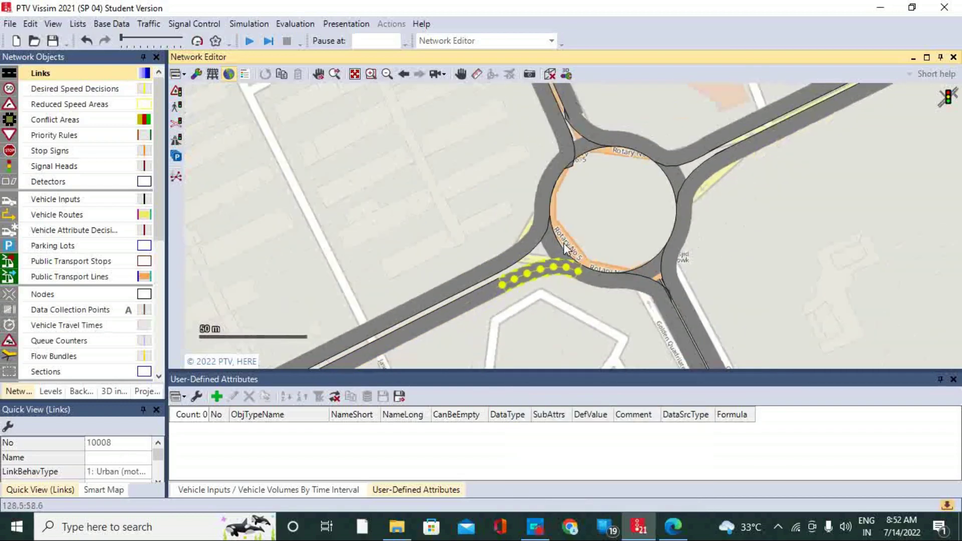
Step: Nudge S E link 4 and recalculate splines for connectors 10006 and 10001
mouse_move(674, 325)
left_mouse_down()
mouse_move(682, 350)
mouse_move(679, 332)
left_mouse_up()
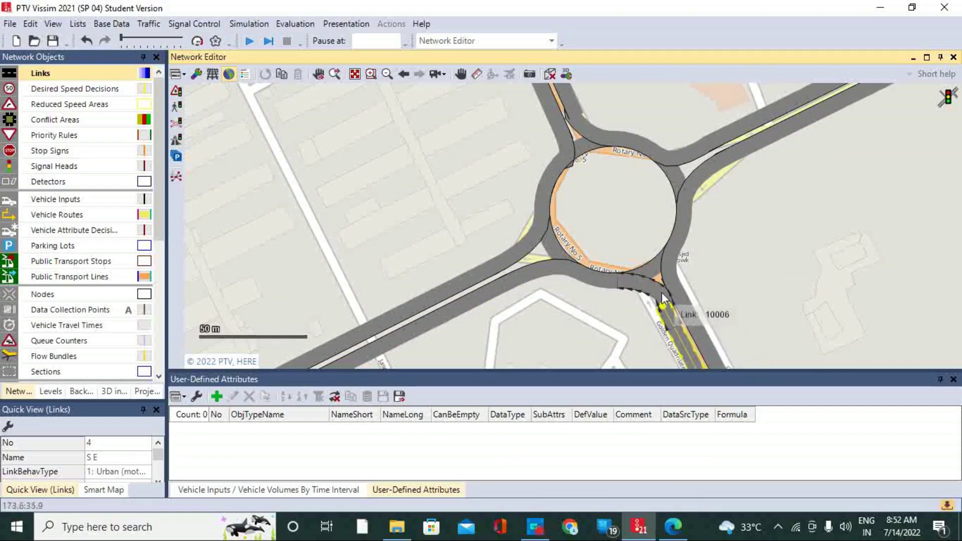
right_click(661, 293)
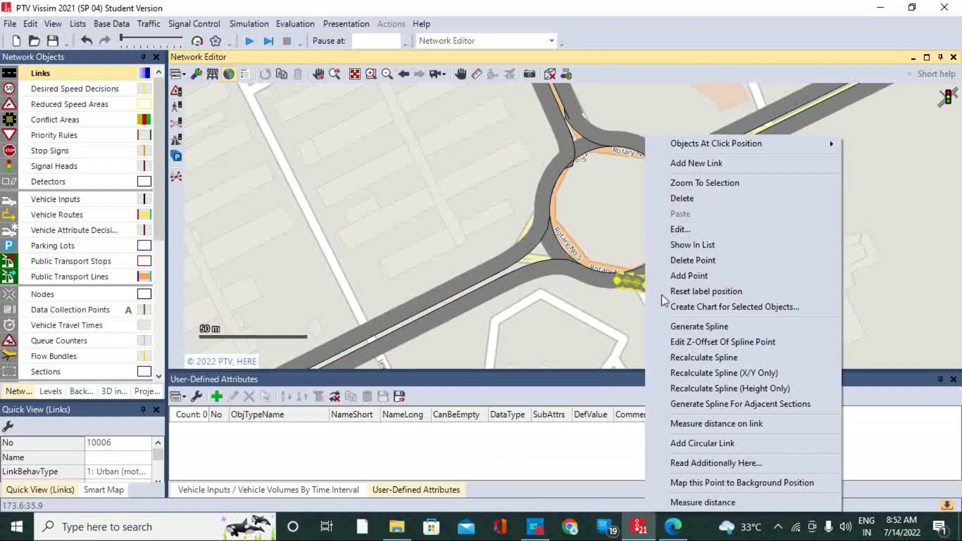
left_click(693, 356)
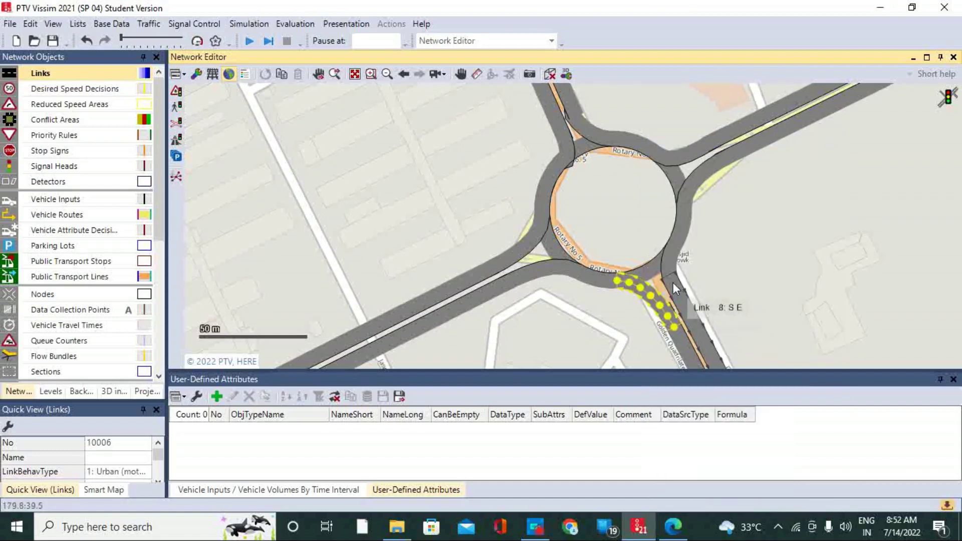
scroll(579, 169, "up", 3)
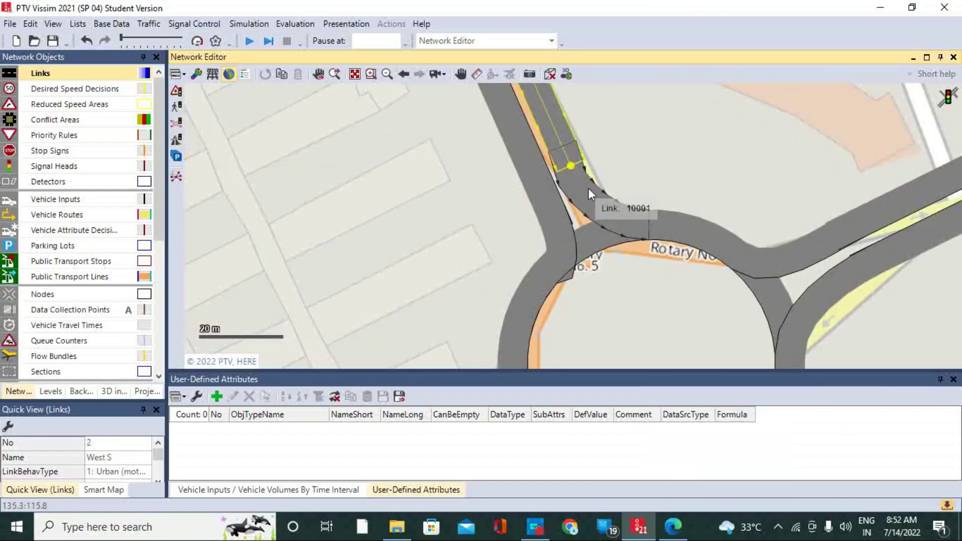
right_click(588, 187)
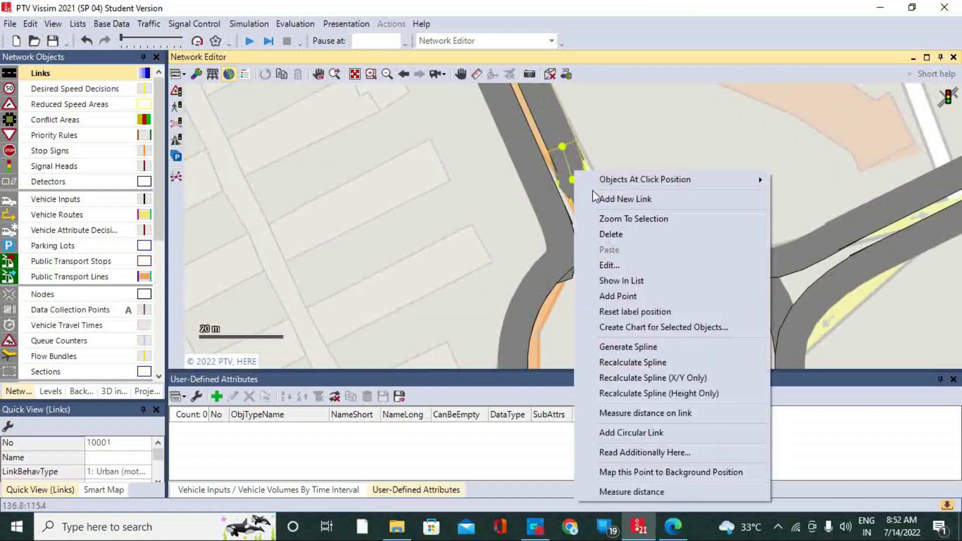
left_click(635, 362)
Step: Shift West S link 5, recalculate connector 10002's spline, and deselect it
left_click(531, 171)
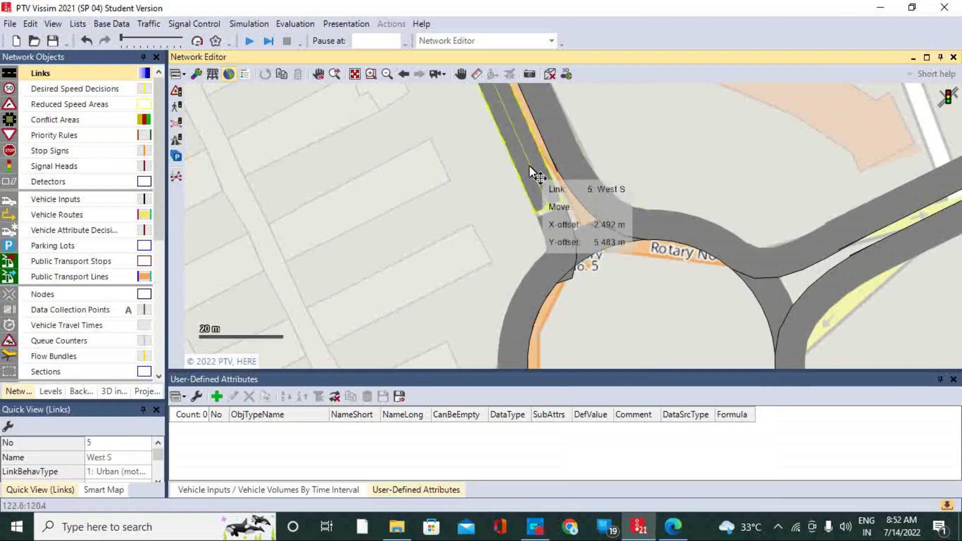
mouse_move(523, 152)
left_mouse_down()
mouse_move(515, 137)
mouse_move(548, 213)
left_mouse_up()
right_click(532, 182)
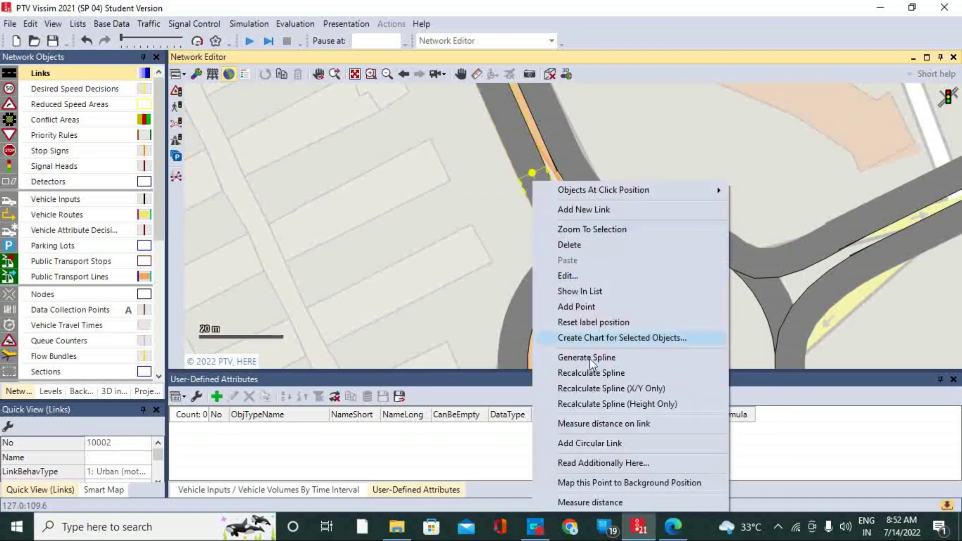
left_click(584, 373)
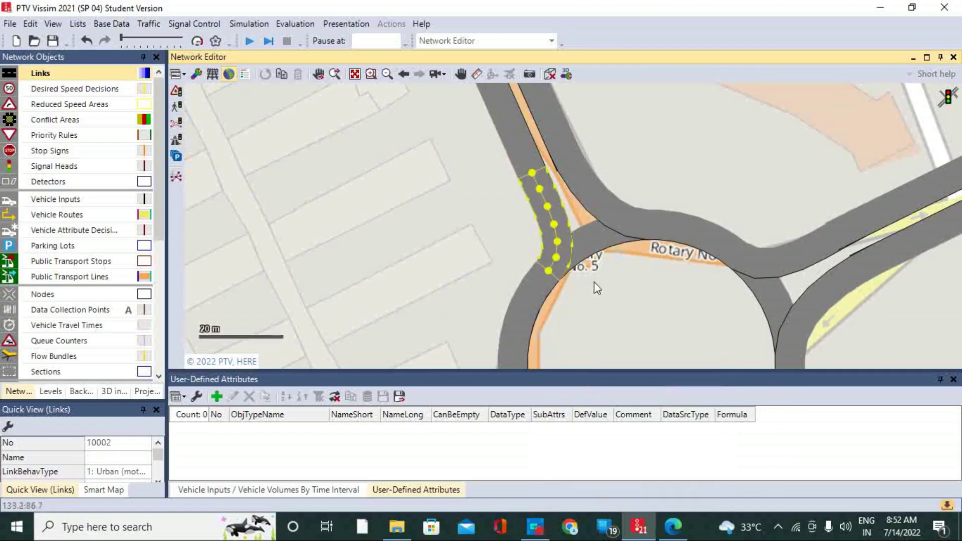
left_click(660, 166)
Step: Zoom out to the whole roundabout and display the network's conflict areas
scroll(660, 150, "down", 4)
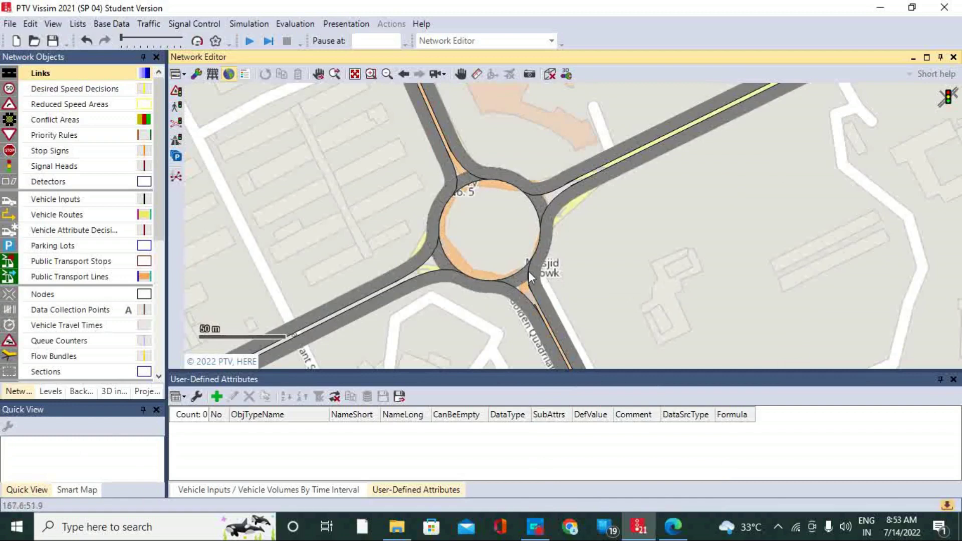
scroll(569, 285, "up", 1)
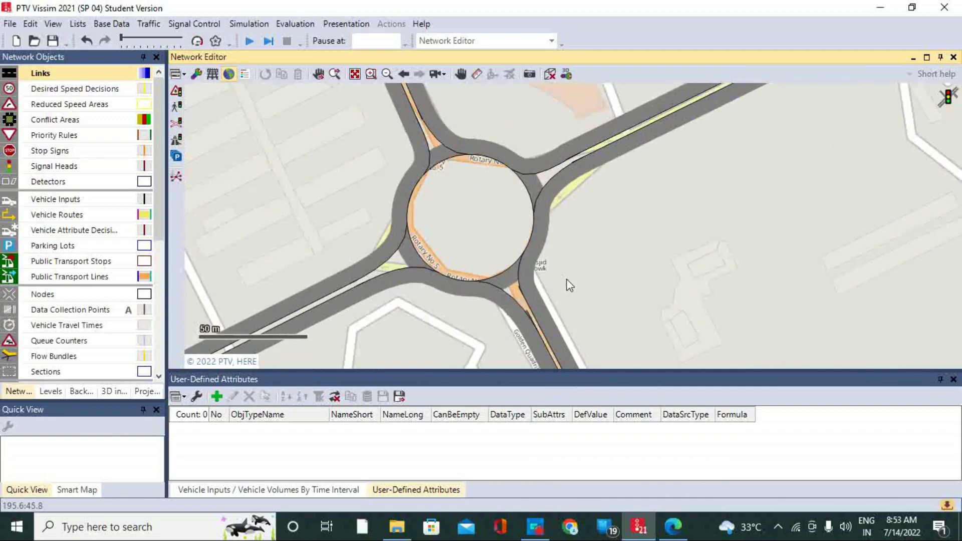
scroll(540, 267, "down", 1)
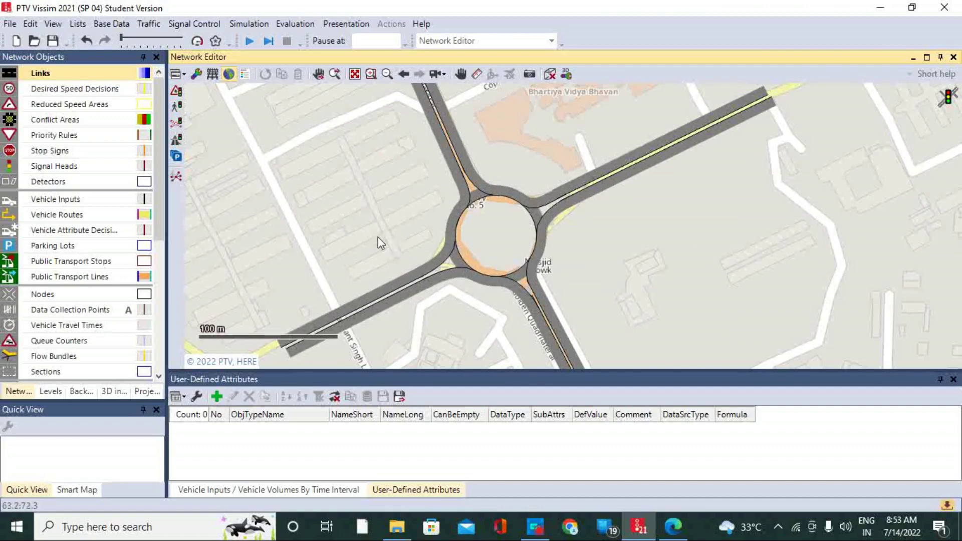
left_click(93, 123)
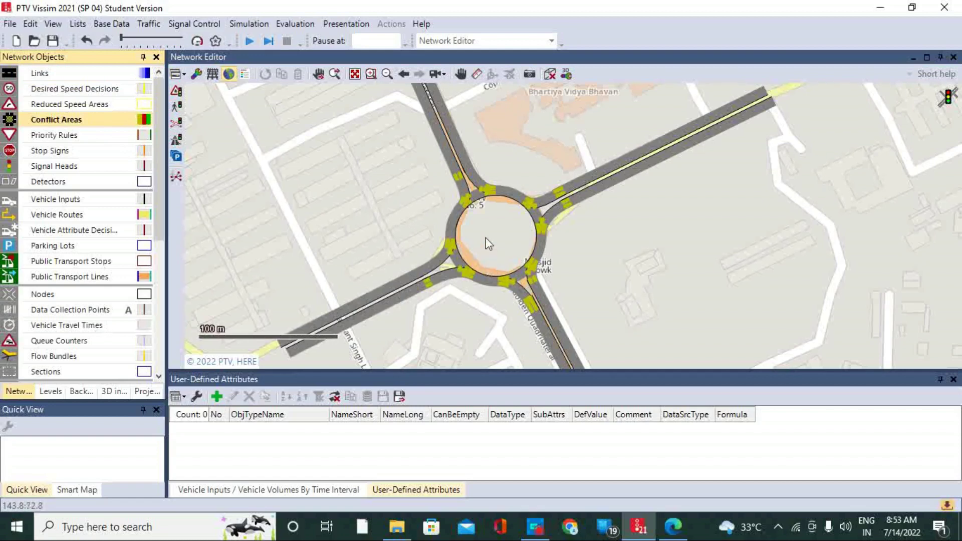
Step: Zoom into the roundabout and bring up the graphic parameters for links
left_click(512, 228)
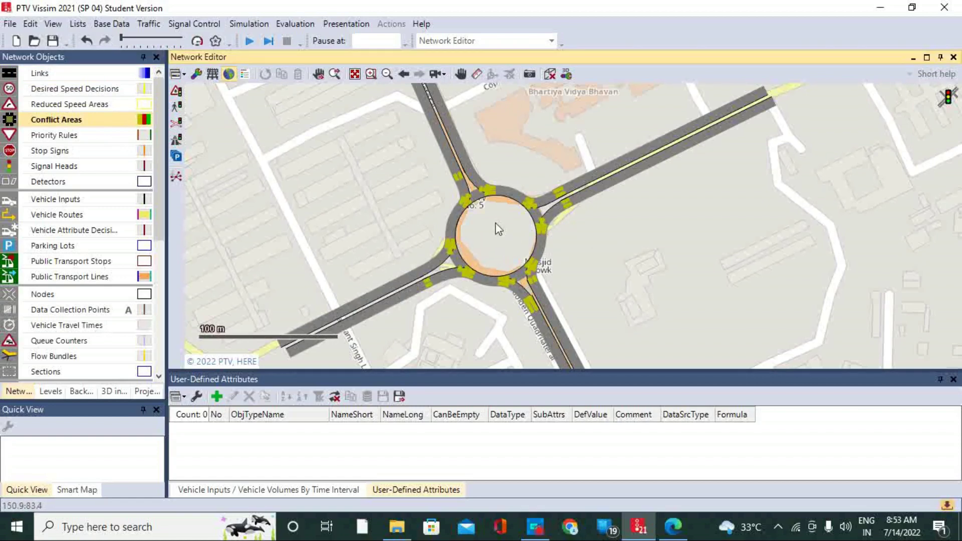
scroll(462, 209, "up", 3)
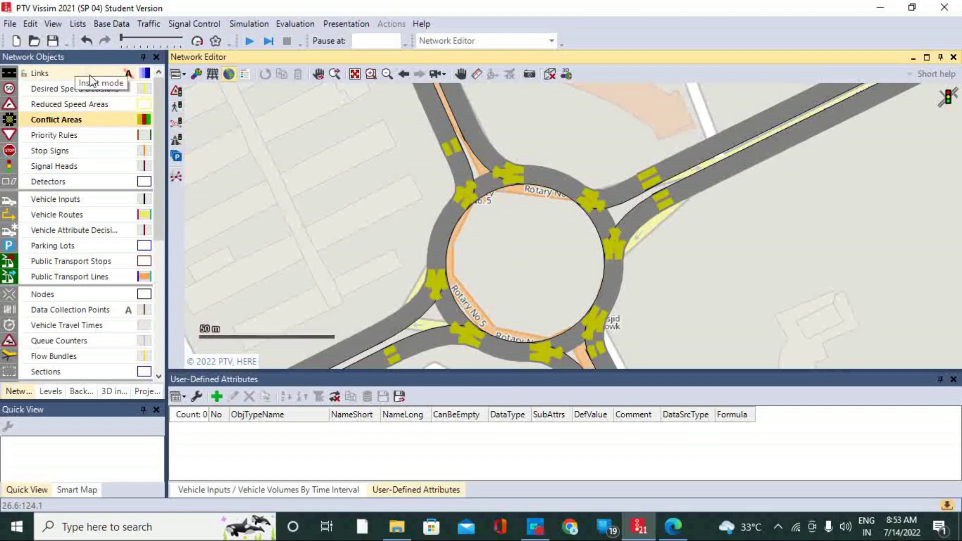
left_click(145, 73)
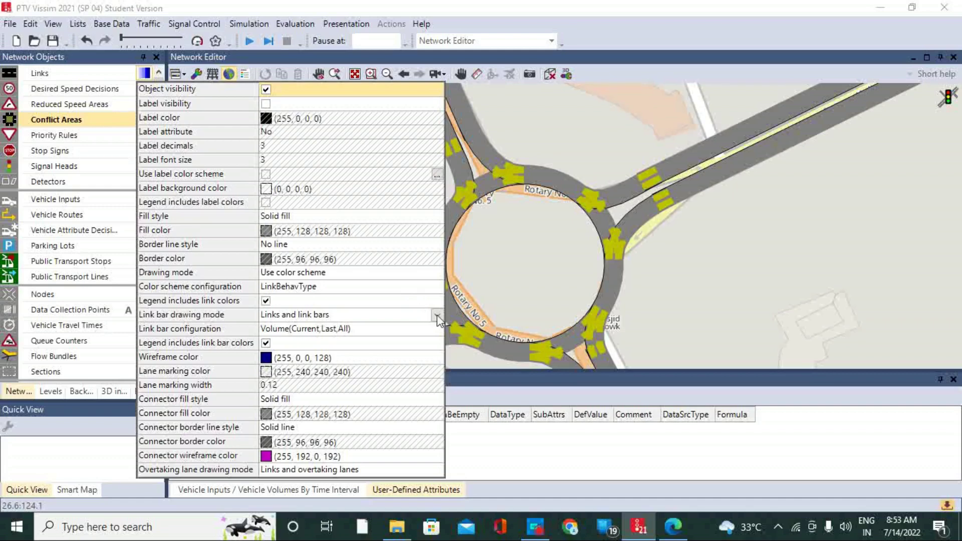
Step: Set link bar drawing mode to No link bars and drawing mode to Use display types
left_click(437, 315)
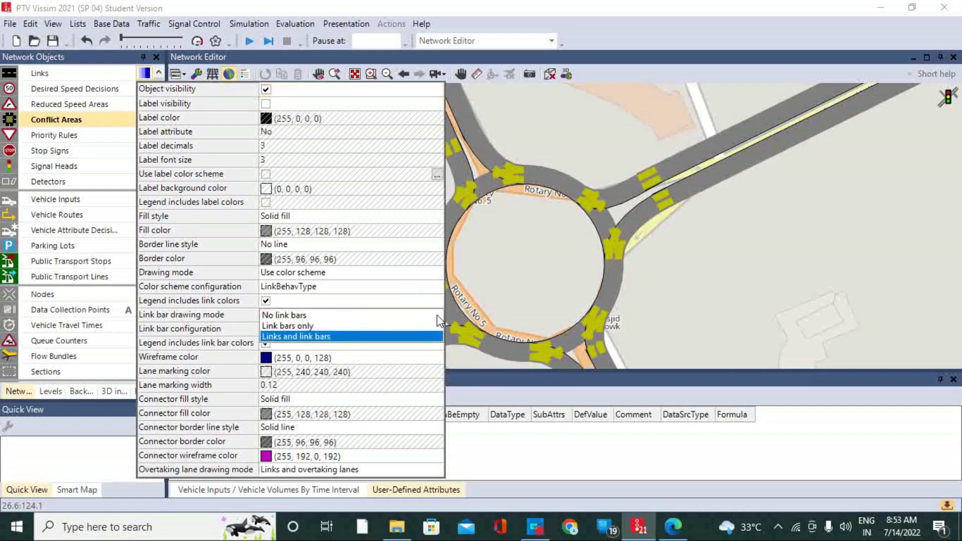
left_click(296, 316)
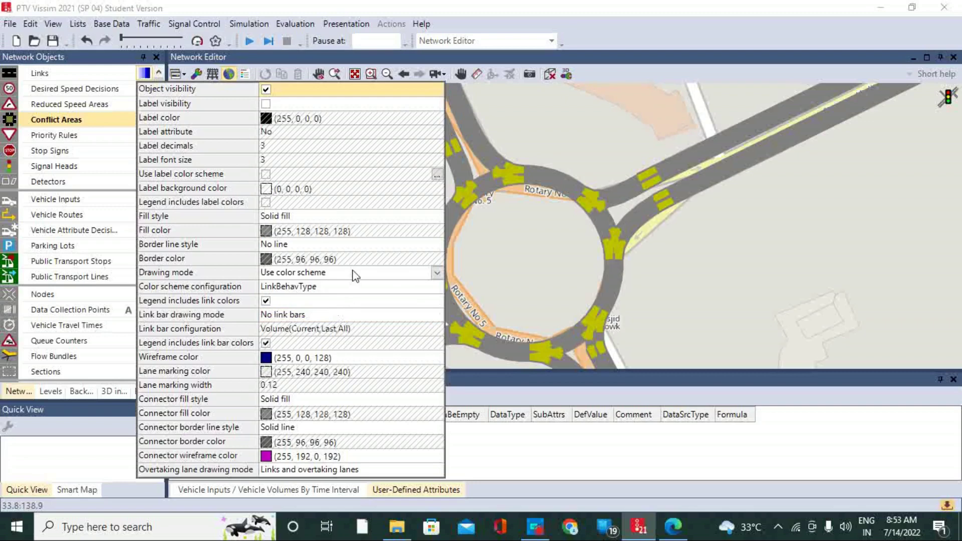
left_click(437, 273)
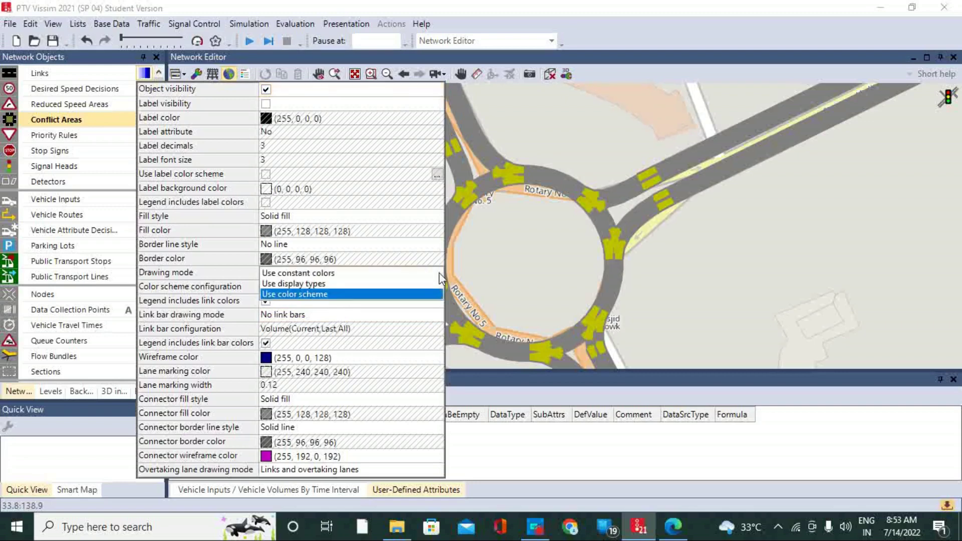
left_click(296, 284)
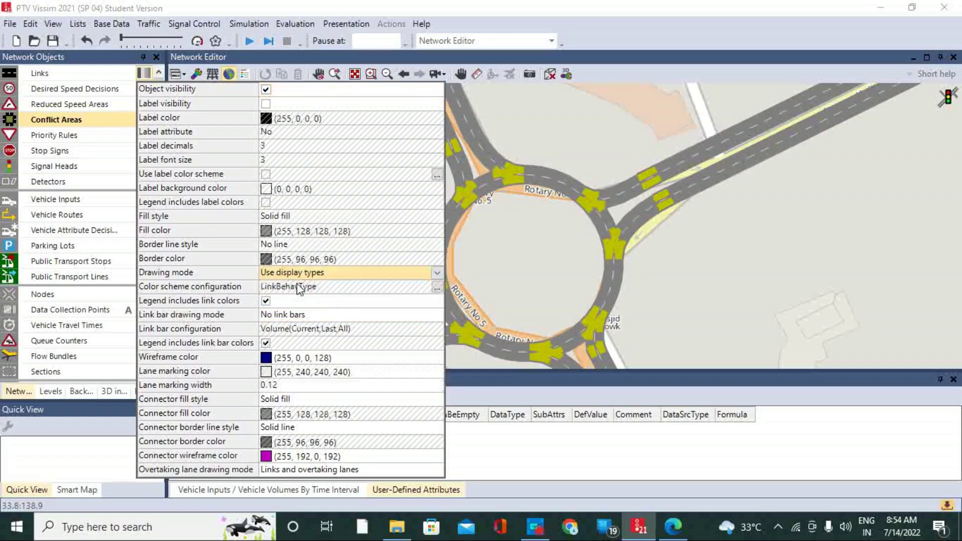
left_click(579, 106)
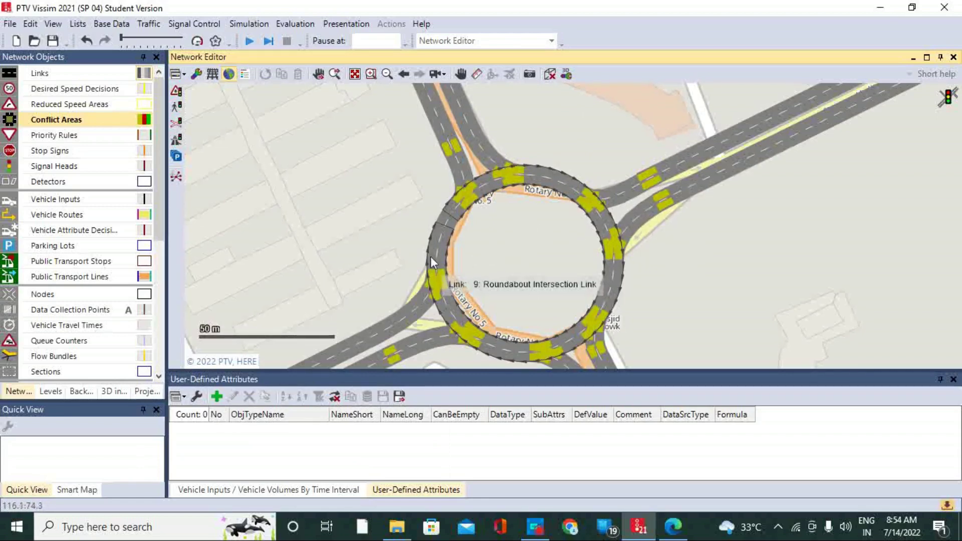
Step: Give the ring priority at conflict area 3, the top area, and area 5
scroll(537, 265, "down", 2)
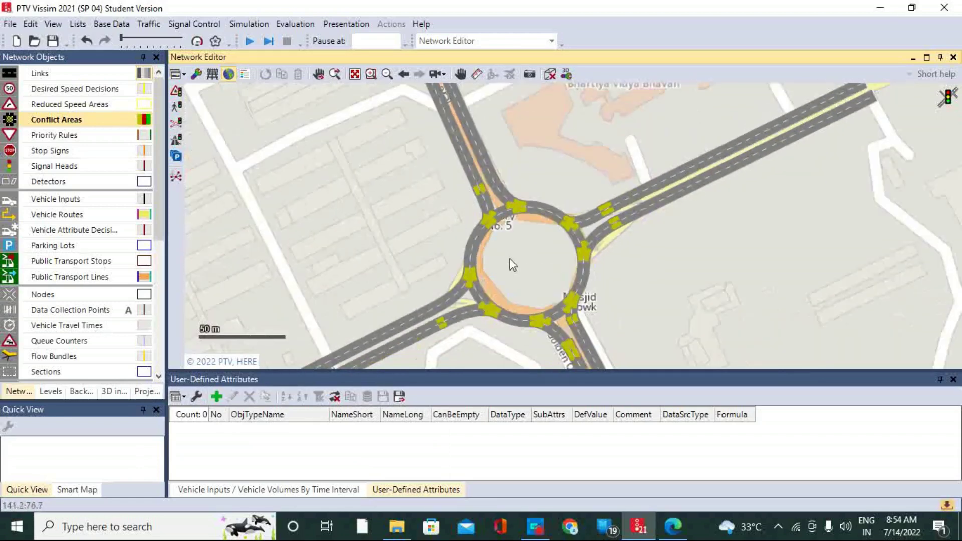
scroll(516, 251, "up", 3)
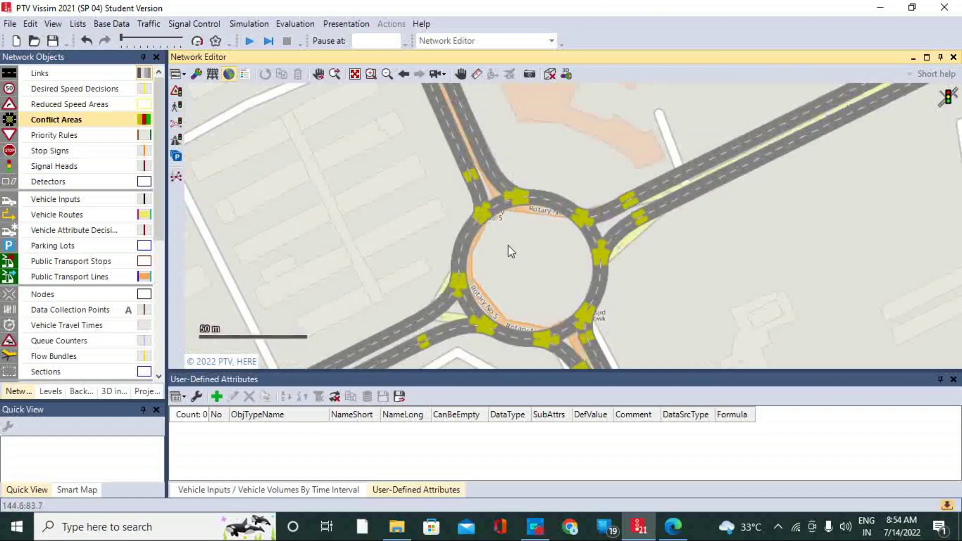
scroll(489, 242, "up", 1)
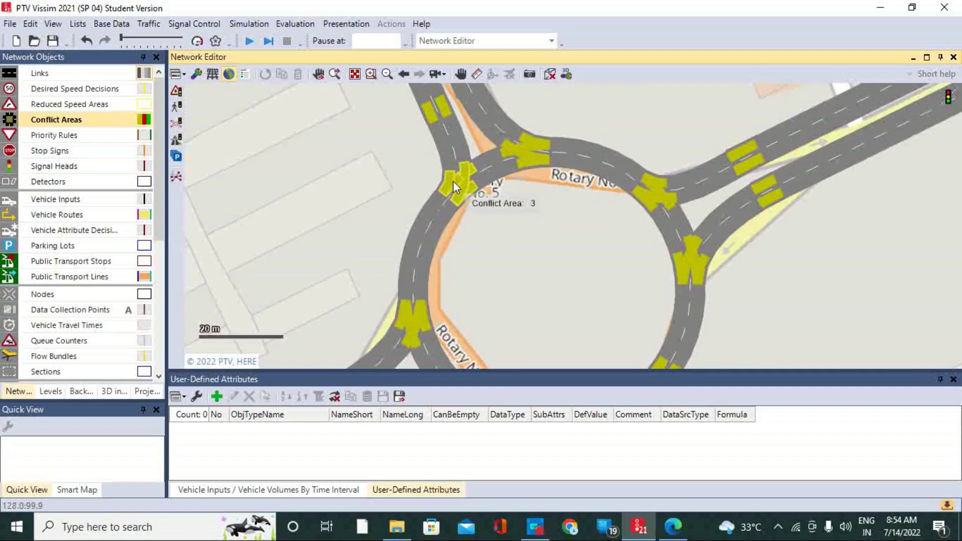
left_click(453, 182)
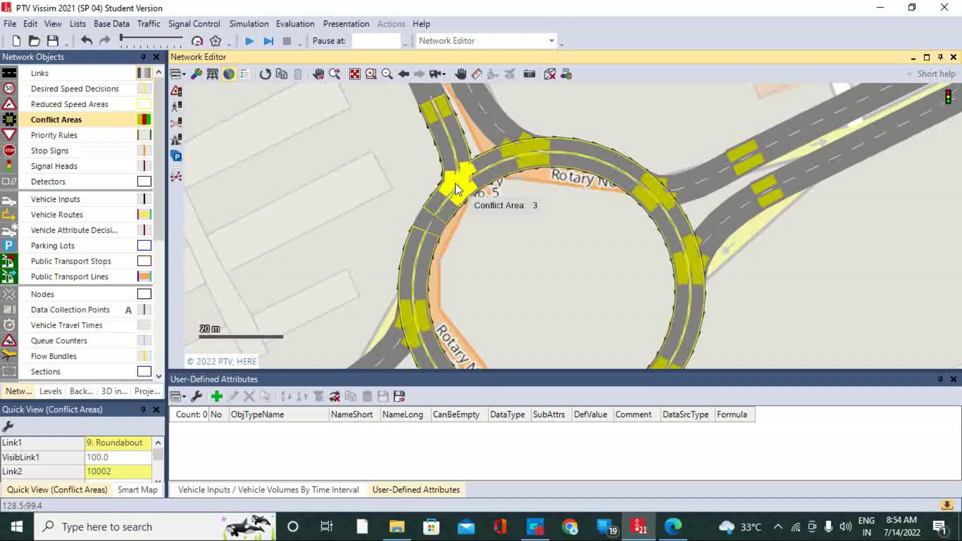
left_click(456, 184)
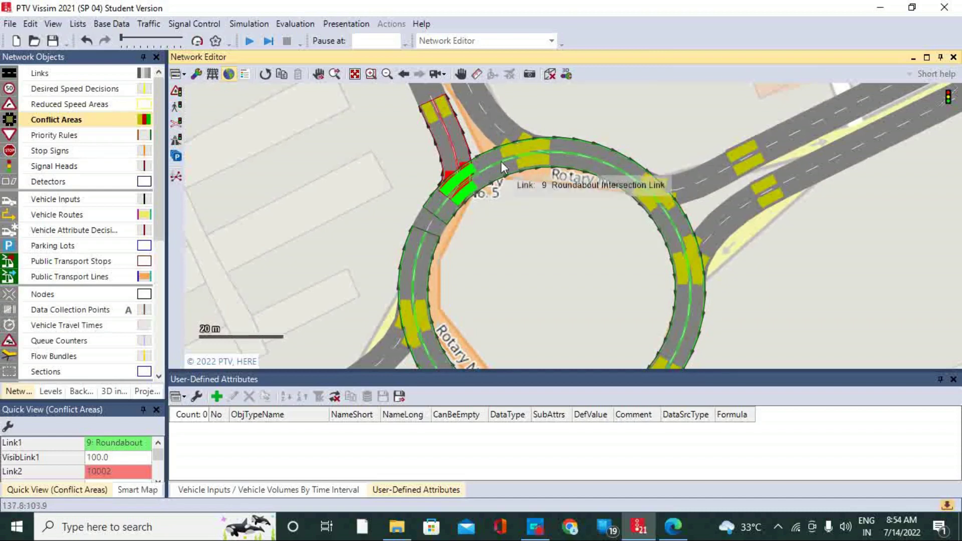
left_click(533, 155)
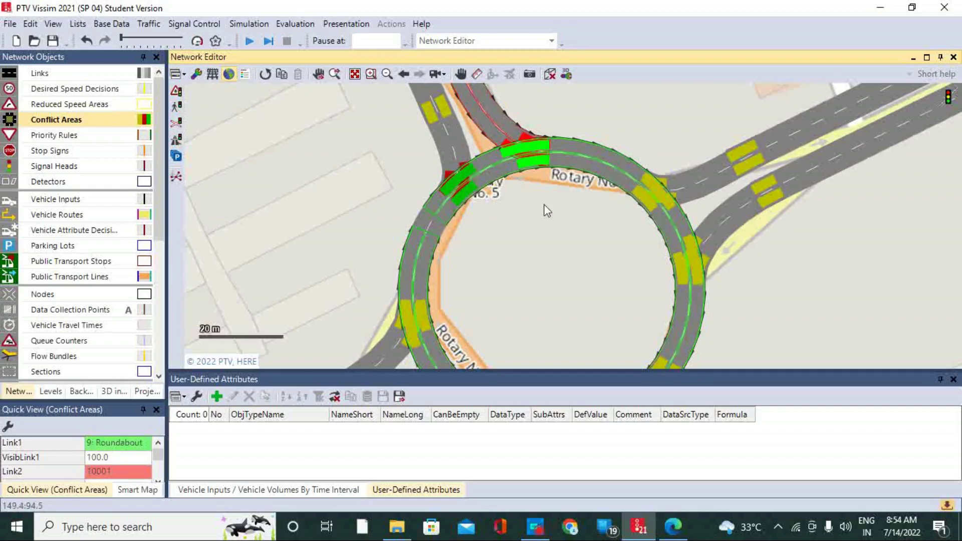
left_click(647, 191)
left_click(647, 191)
Step: Give the ring priority at conflict areas 7, 9, 12, 15 and 13
left_click(681, 266)
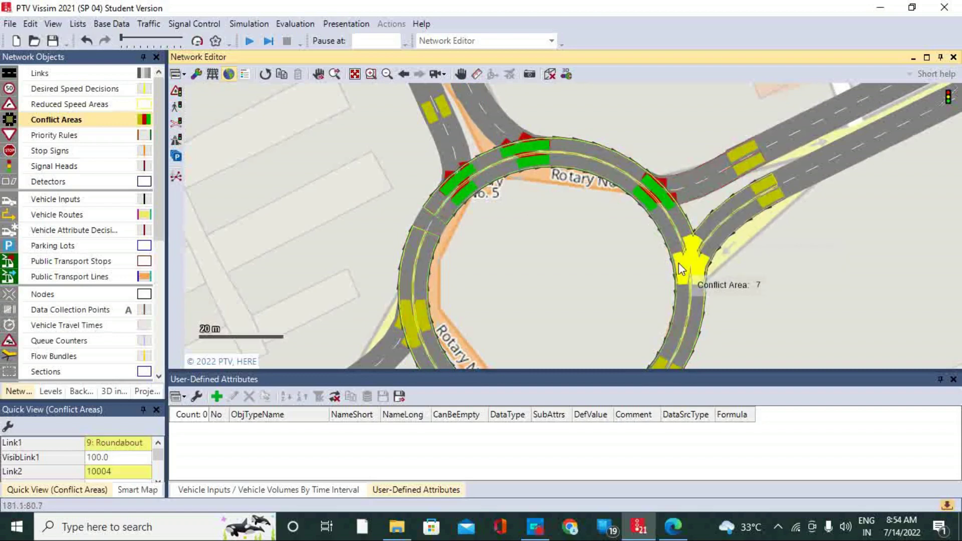
left_click(680, 264)
scroll(566, 155, "down", 3)
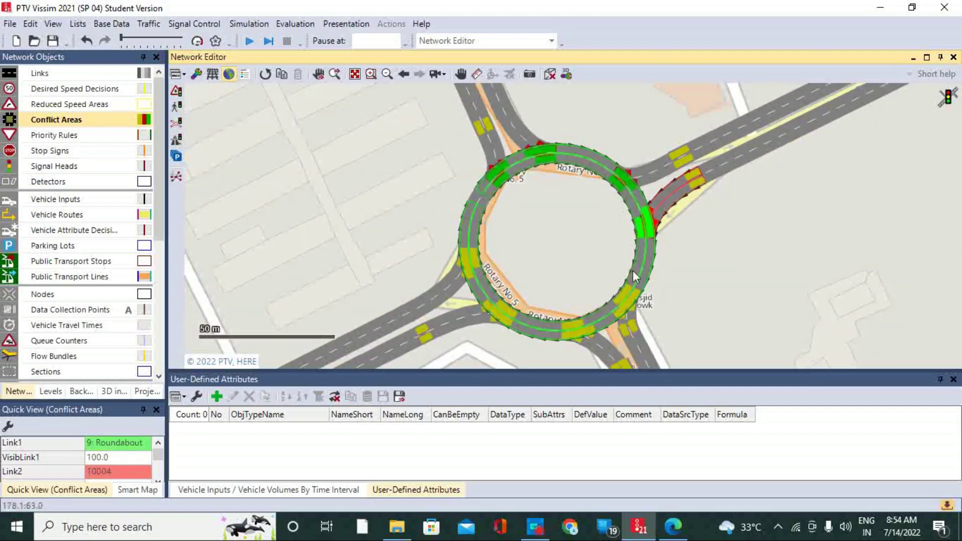
left_click(623, 297)
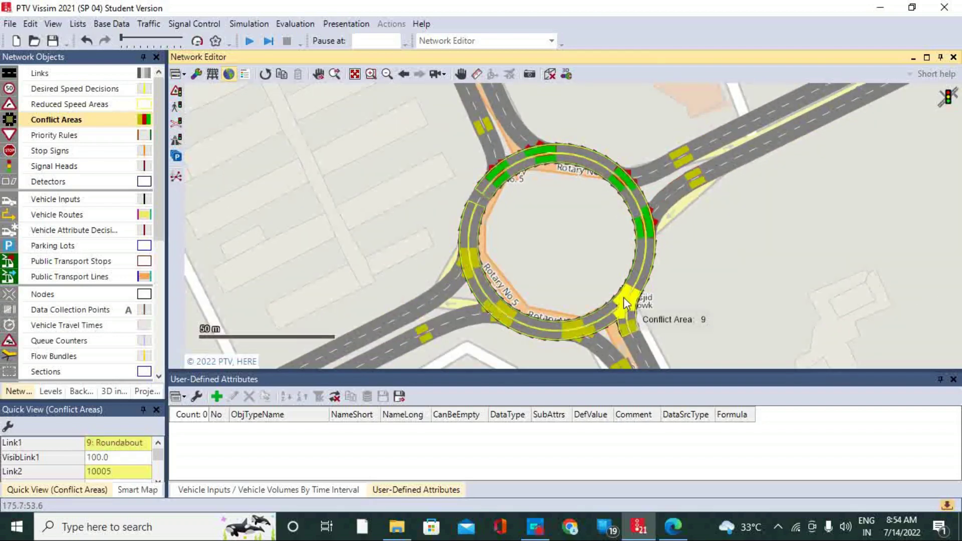
left_click(575, 325)
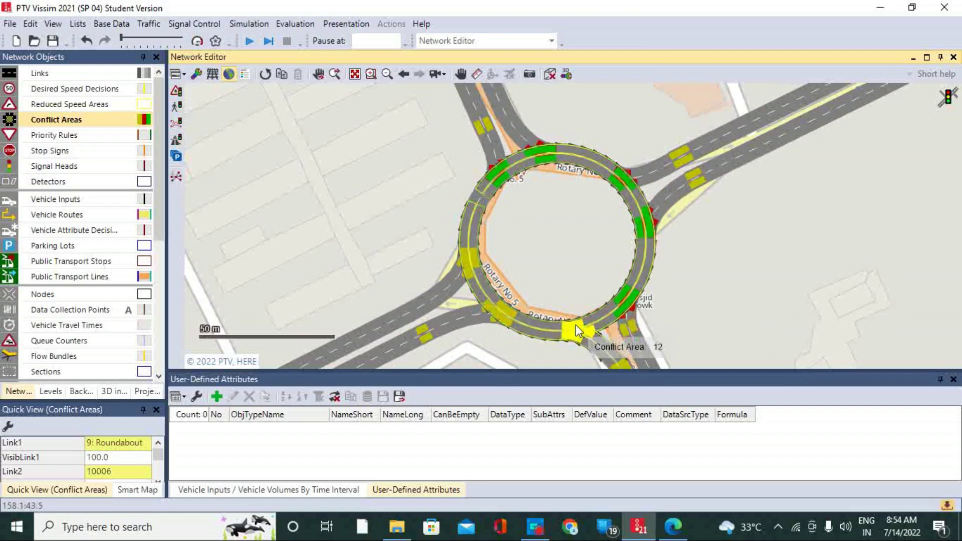
left_click(498, 316)
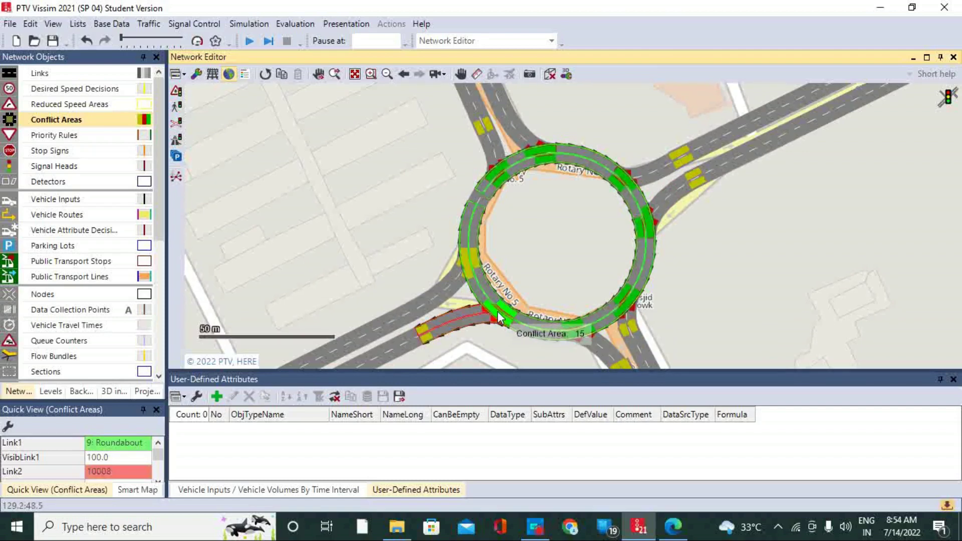
left_click(470, 263)
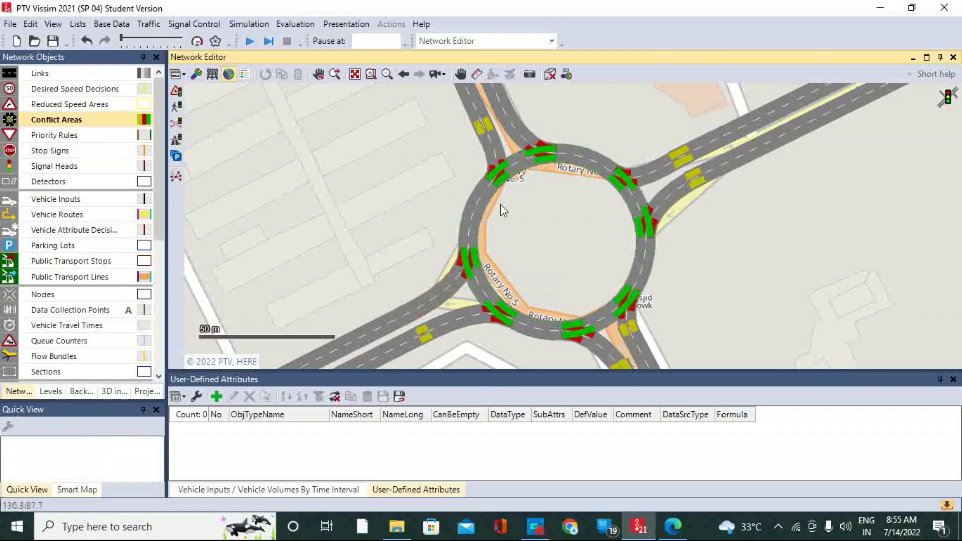
scroll(482, 153, "down", 4)
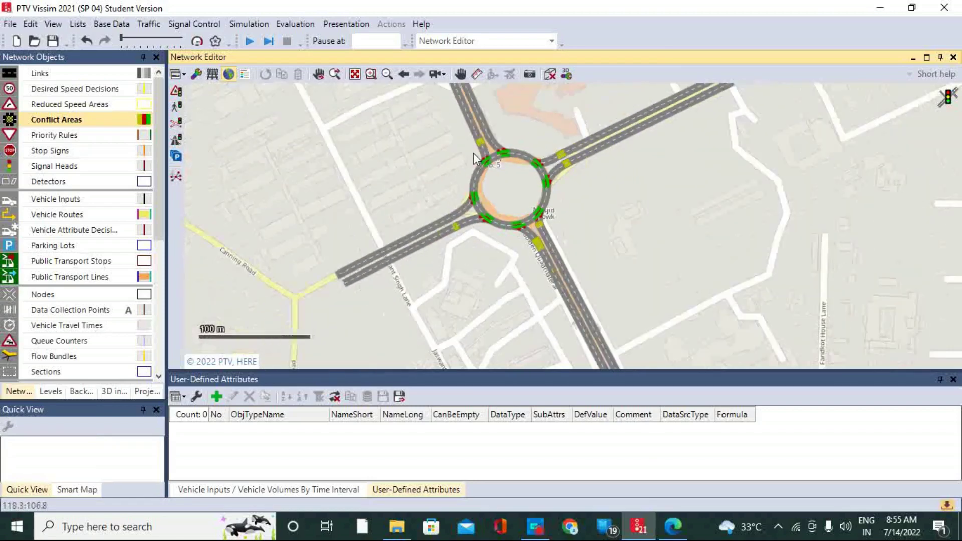
scroll(461, 137, "up", 3)
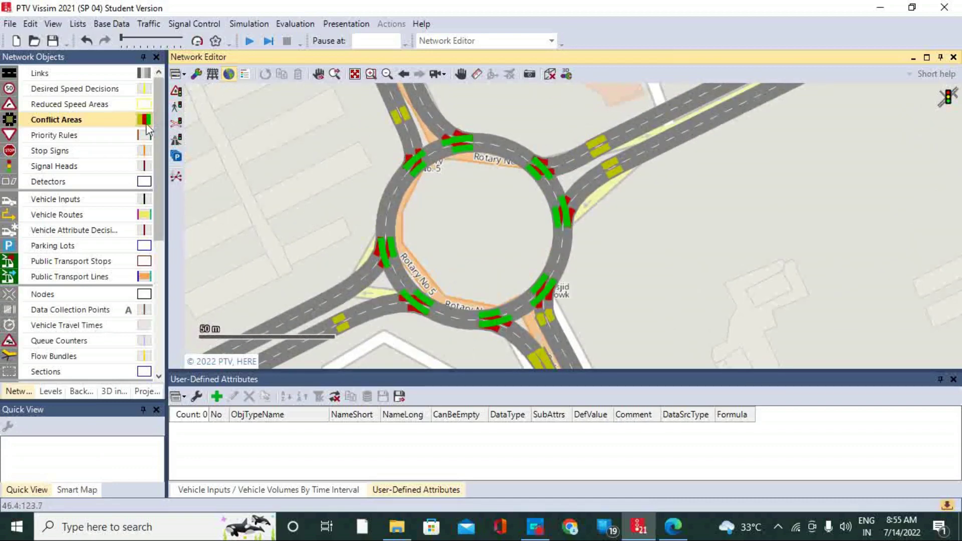
Step: Add a vehicle input at the start of the South East link with volume 500
left_click(88, 200)
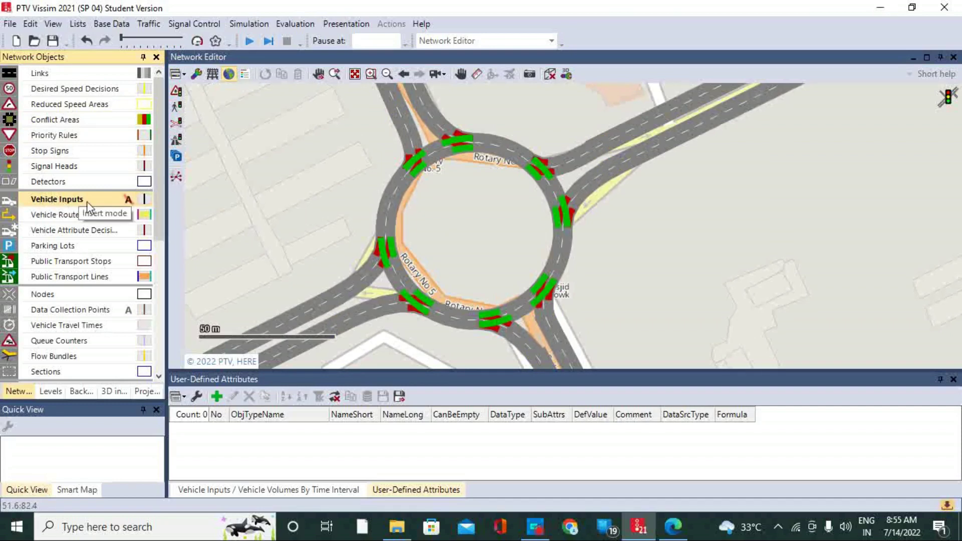
scroll(308, 190, "down", 1)
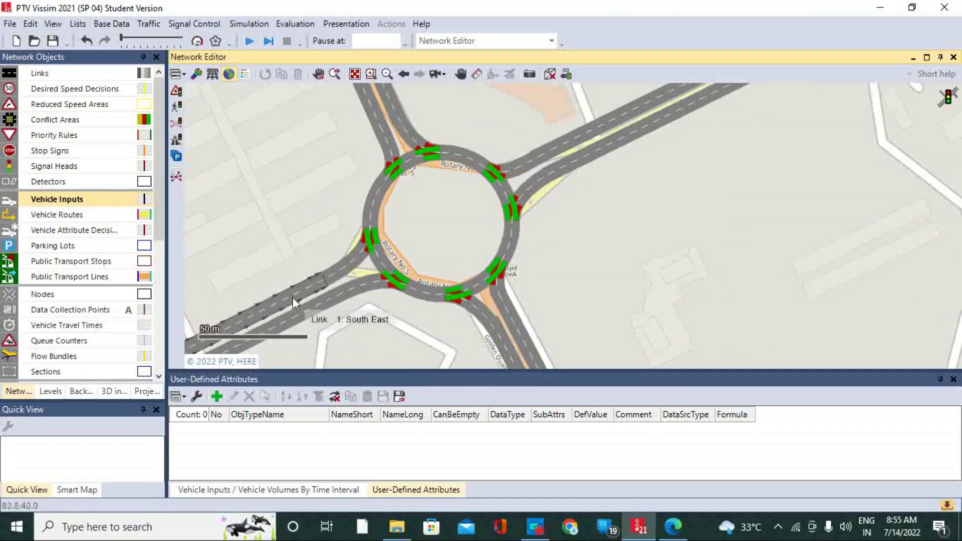
right_click(233, 326)
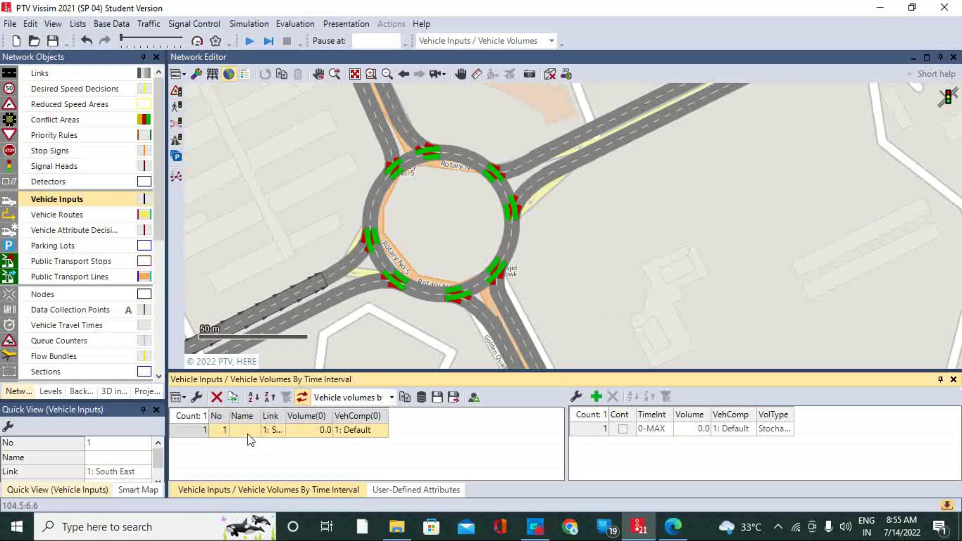
left_click(309, 433)
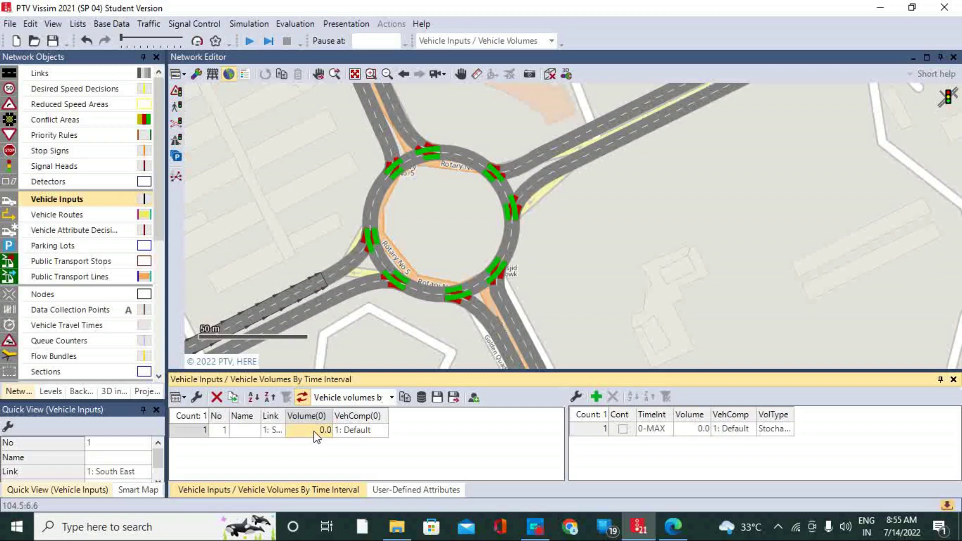
type("500")
key("Return")
Step: Add a vehicle input on the West S link with volume 1000
left_click(323, 221)
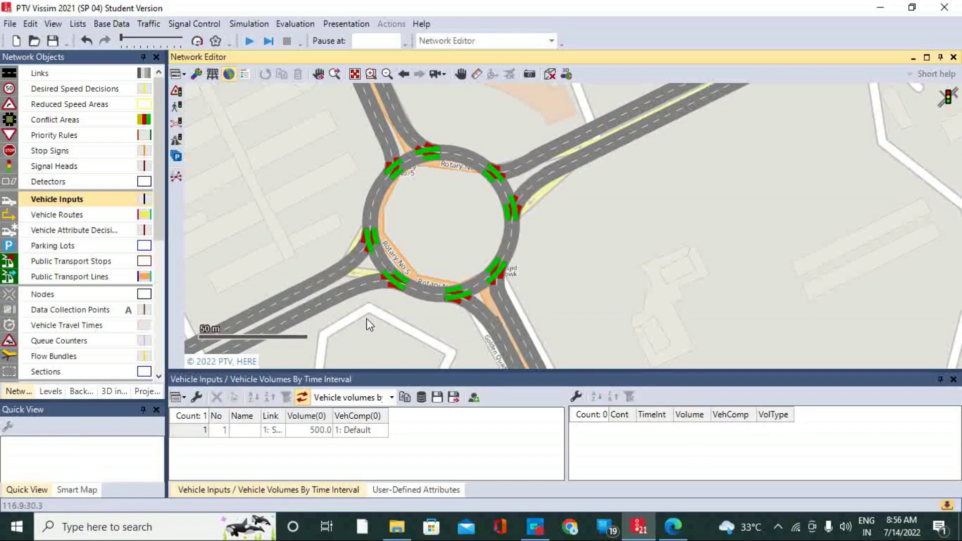
scroll(416, 241, "down", 3)
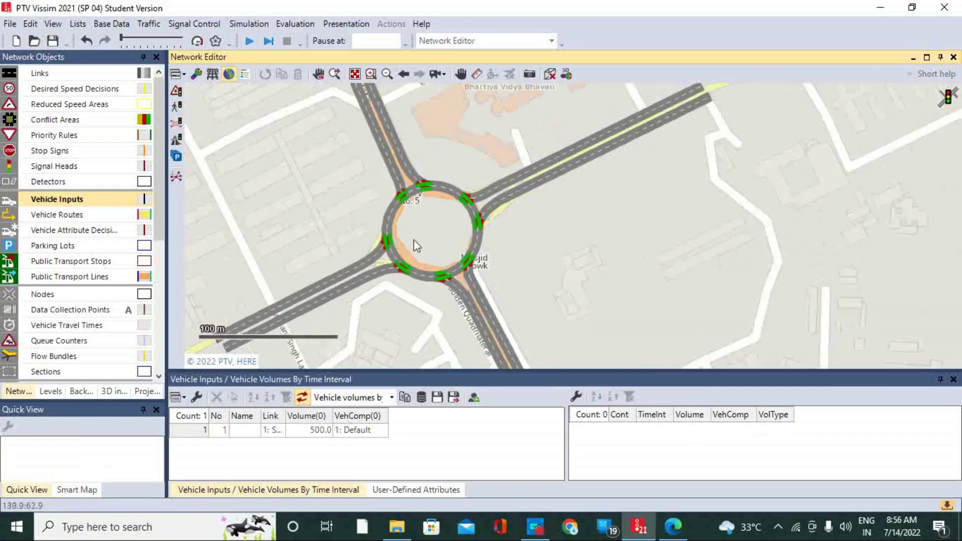
right_click(378, 107)
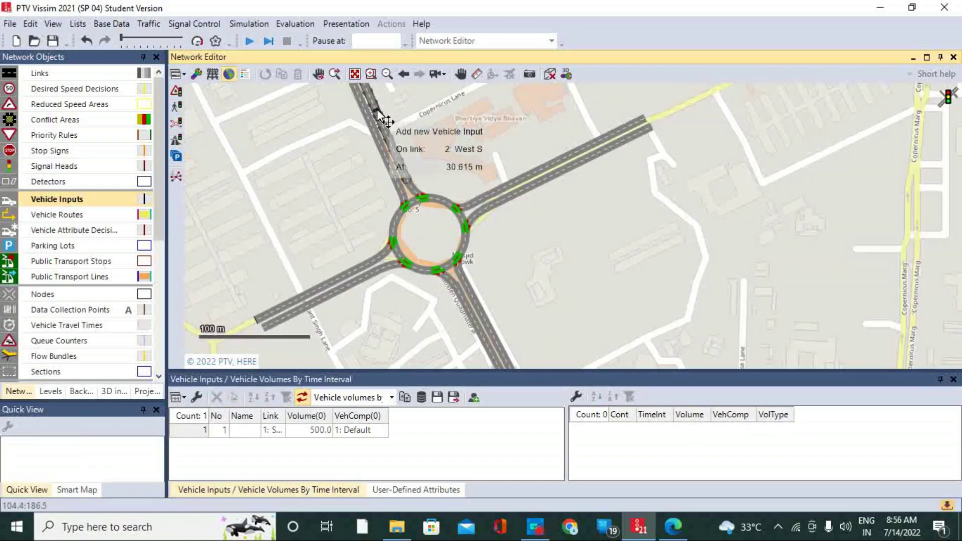
left_click(410, 131)
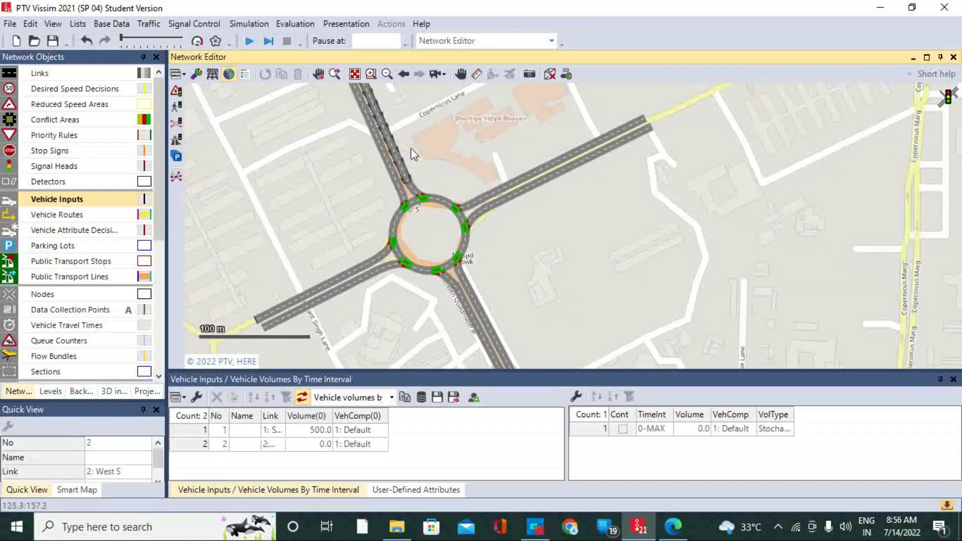
left_click(318, 444)
type("1")
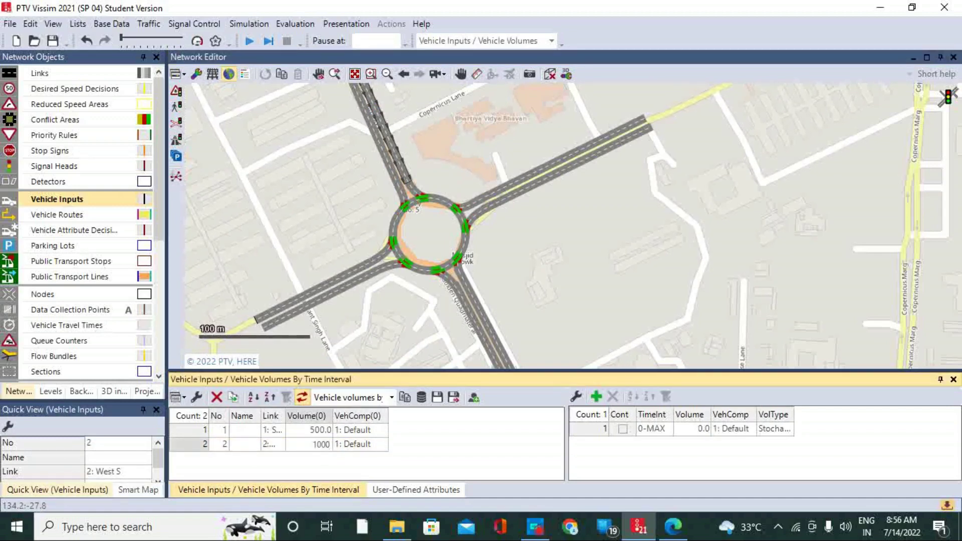
type("000")
left_click(560, 292)
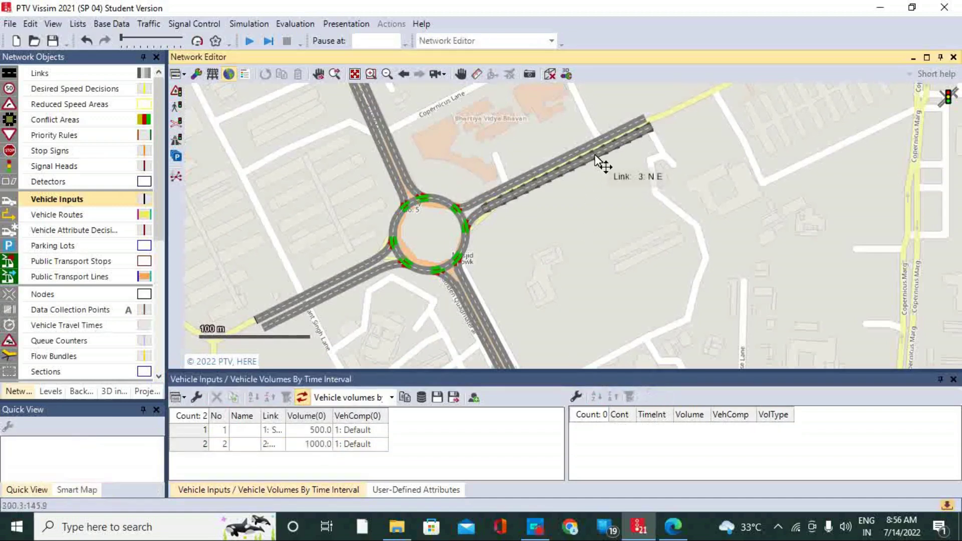
Step: Add vehicle inputs on N E with volume 1200 and S E with 600
right_click(606, 163, "ctrl")
left_click(323, 458)
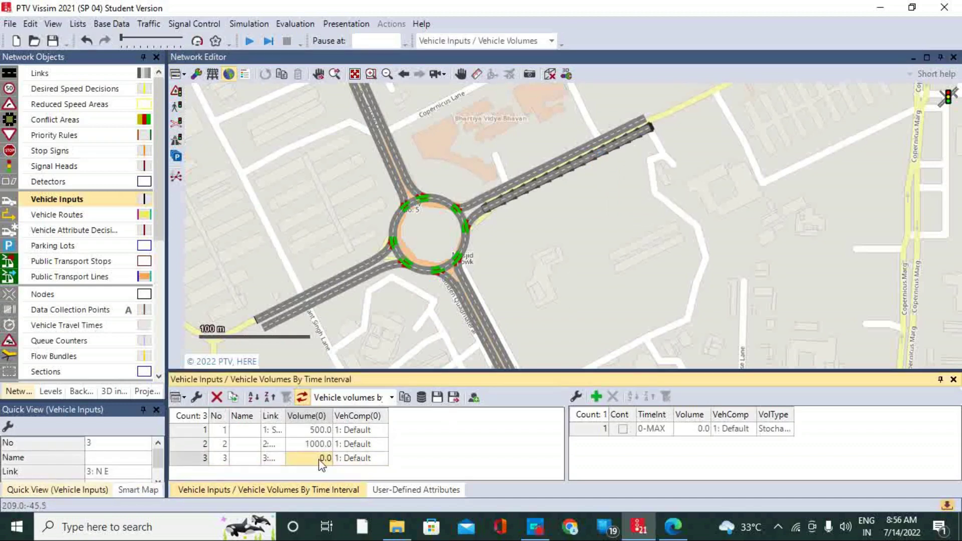
type("12")
left_click(437, 308)
right_click(476, 326, "ctrl")
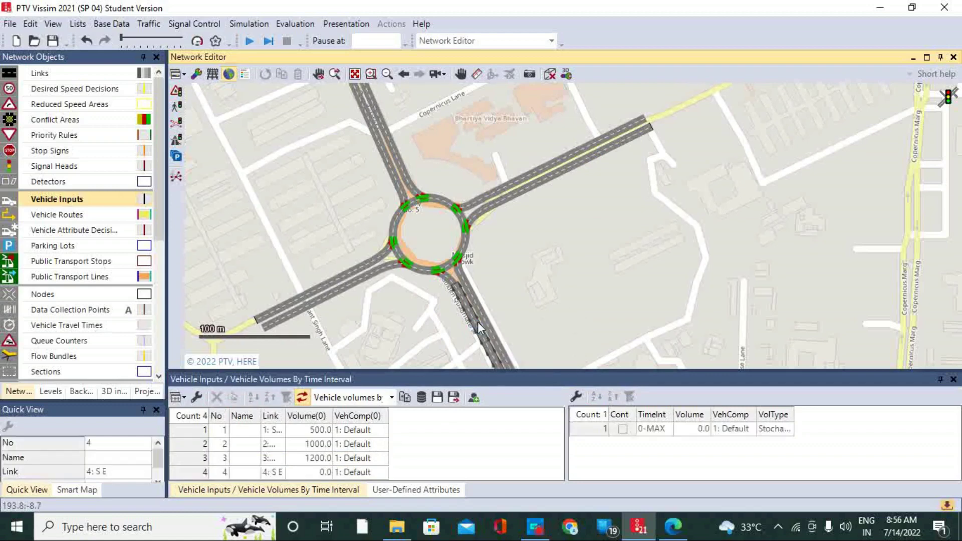
left_click(322, 472)
type("6")
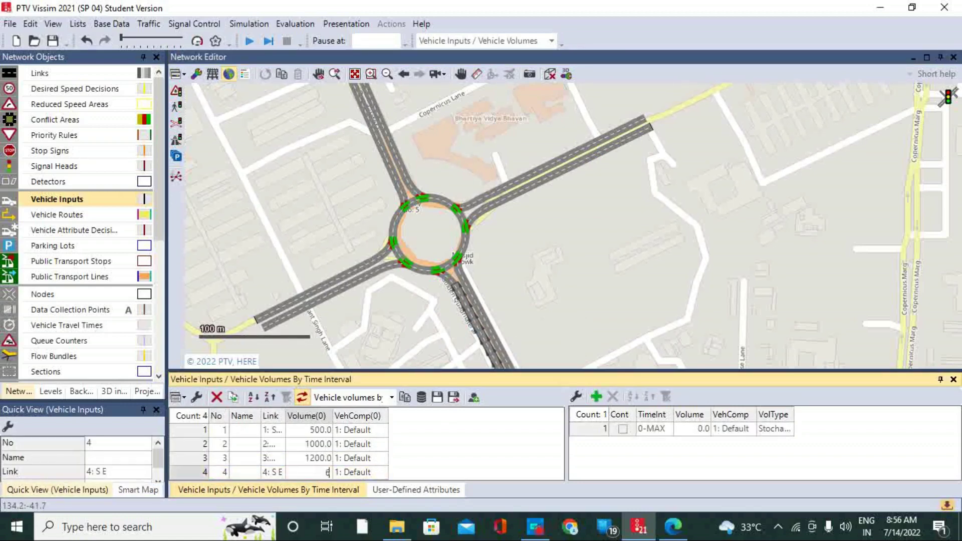
key("Return")
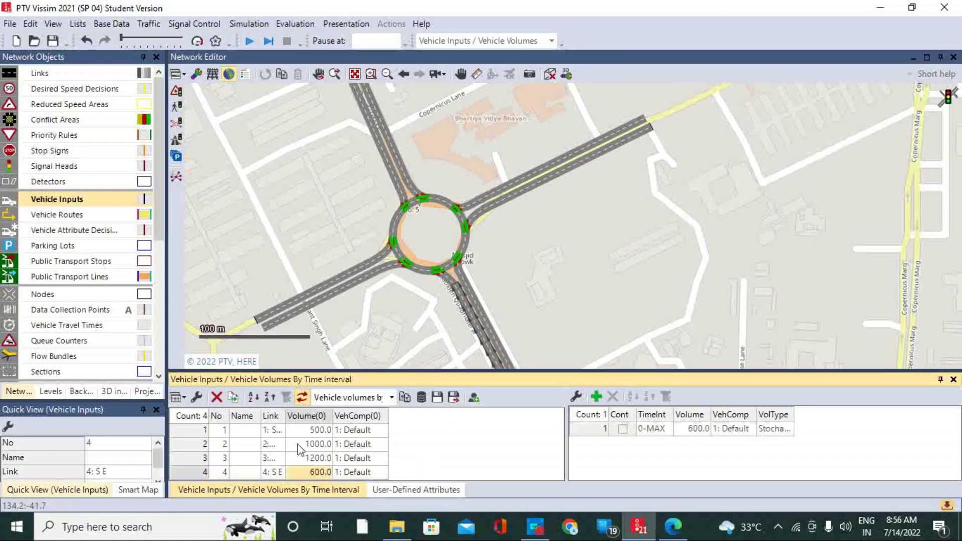
Step: Widen the Link column and make the vehicle inputs list slightly taller
left_click_drag(286, 415, 324, 416)
left_click(303, 431)
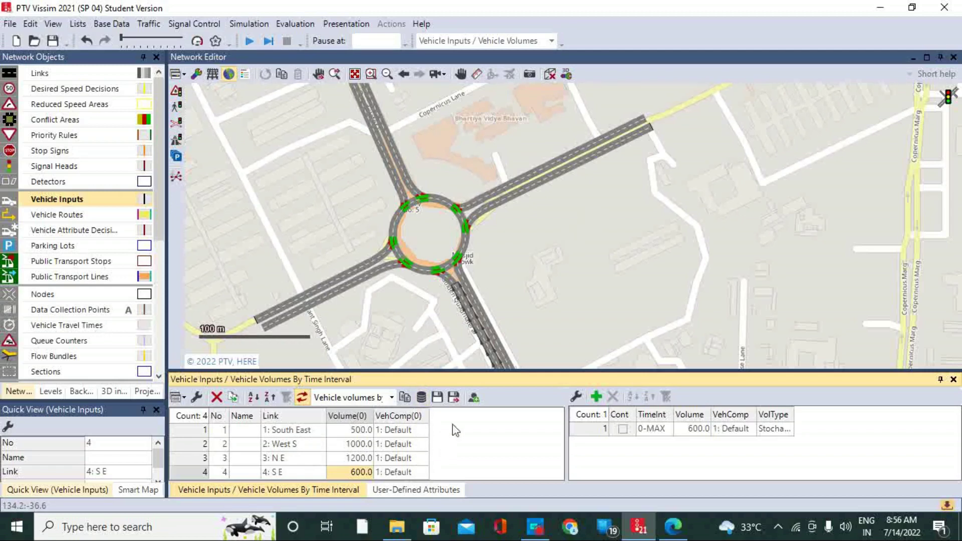
mouse_move(524, 372)
left_mouse_down()
mouse_move(533, 337)
mouse_move(531, 370)
left_mouse_up()
left_click(536, 273)
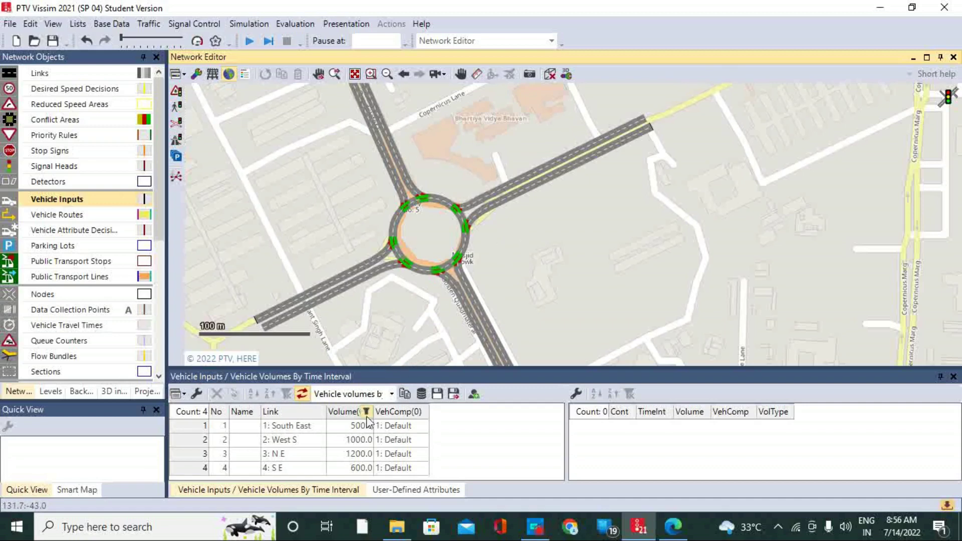
Step: Place a routing decision on South East with routes to West S, N E, S E, South East
left_click(100, 217)
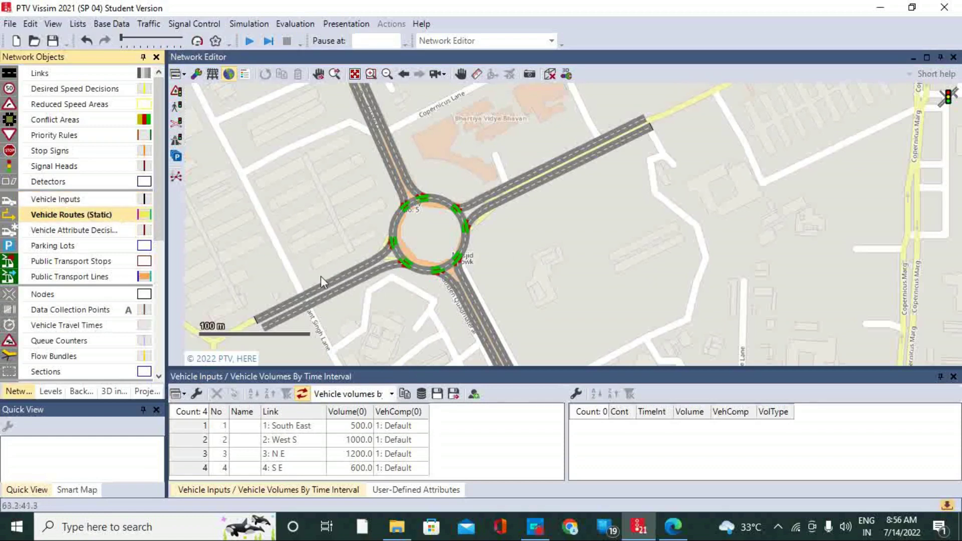
right_click(279, 305)
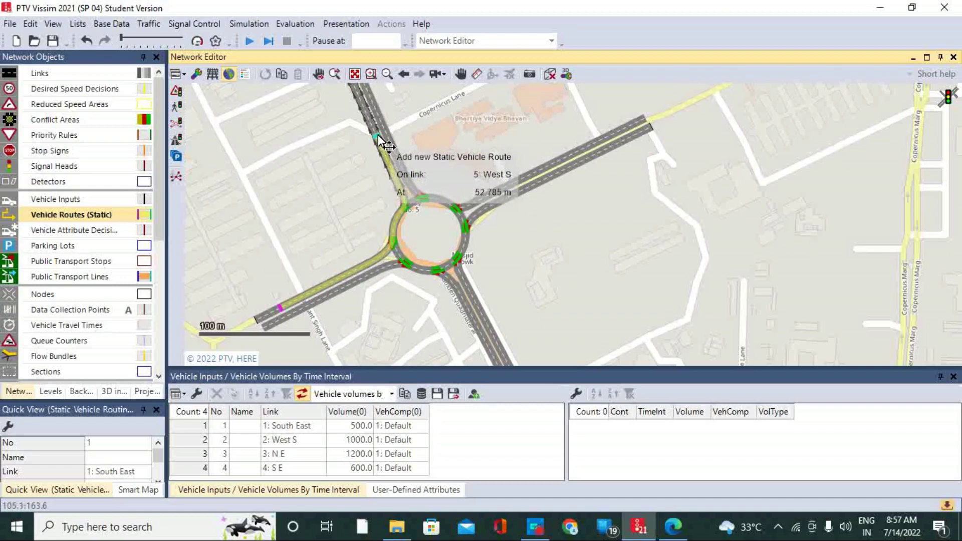
left_click(364, 111)
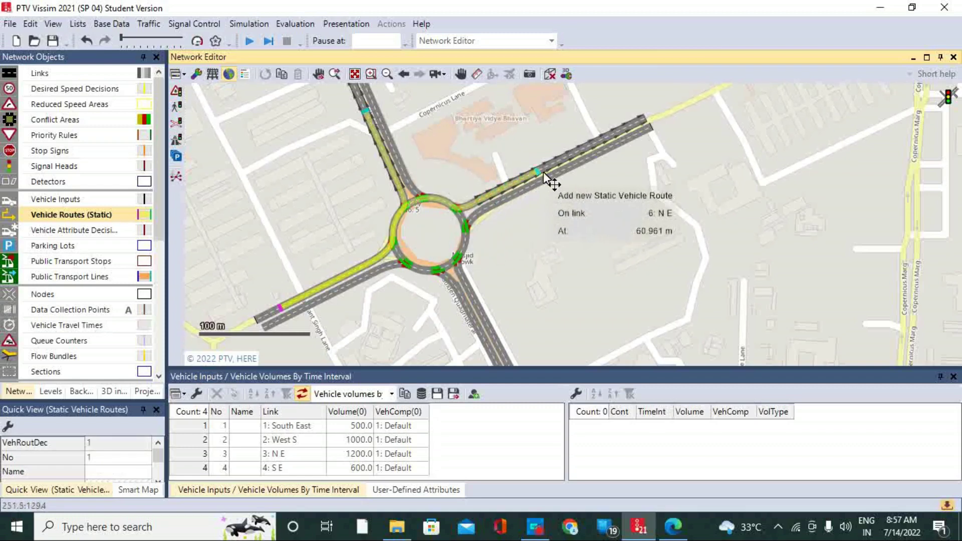
left_click(580, 150)
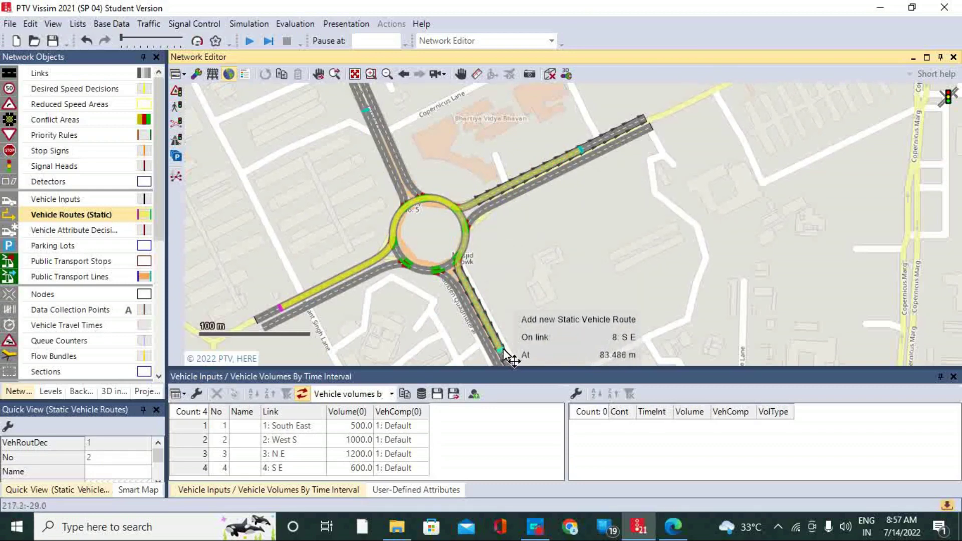
left_click(503, 348)
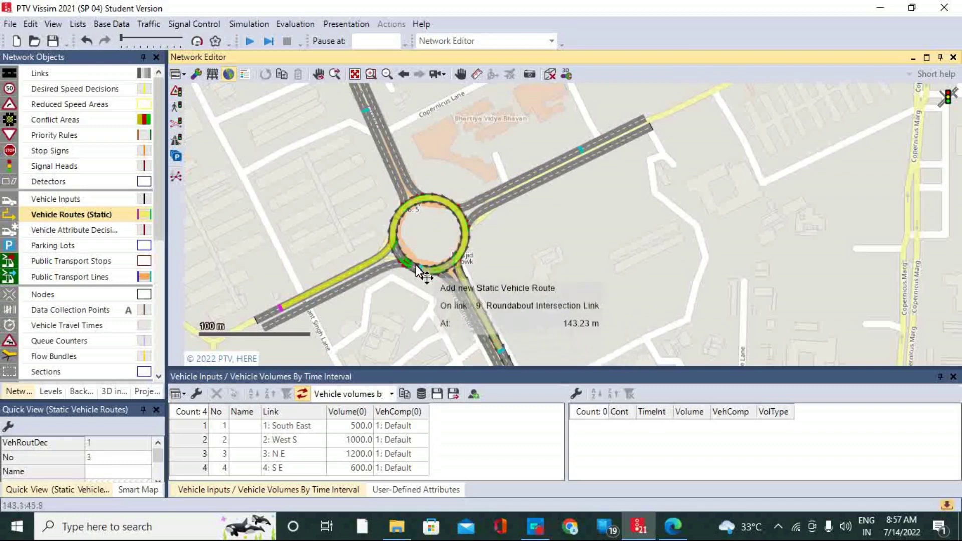
left_click(287, 313)
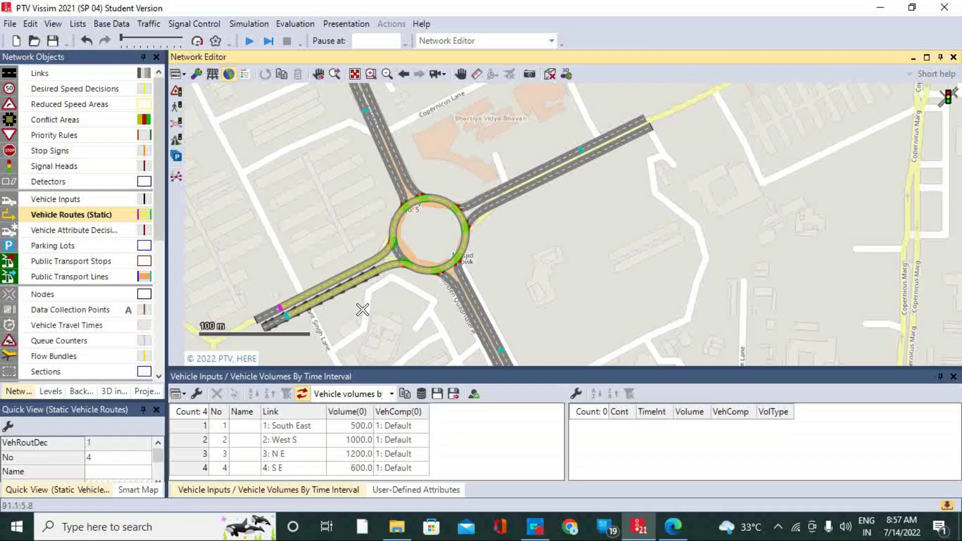
Step: Show the static vehicle routes list and resize the pane below the map
right_click(92, 215)
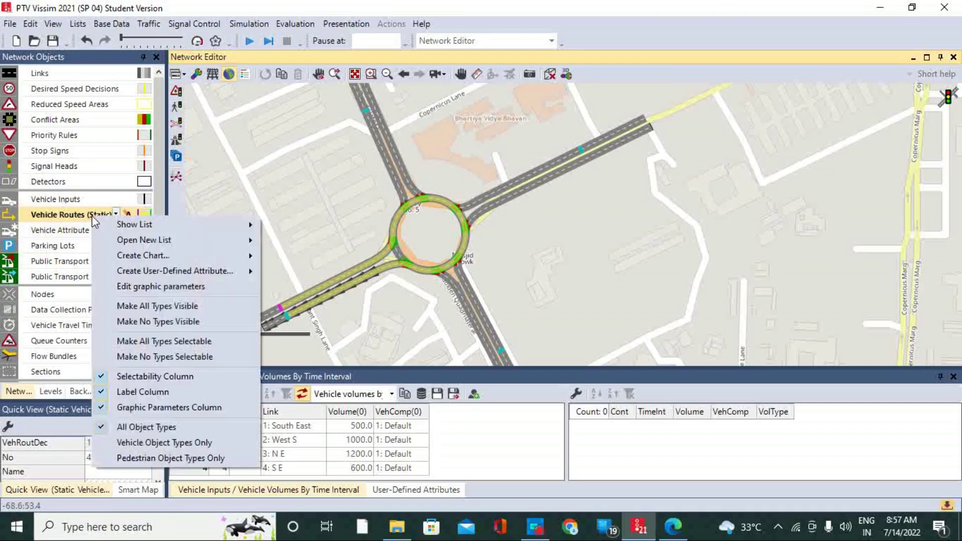
mouse_move(126, 222)
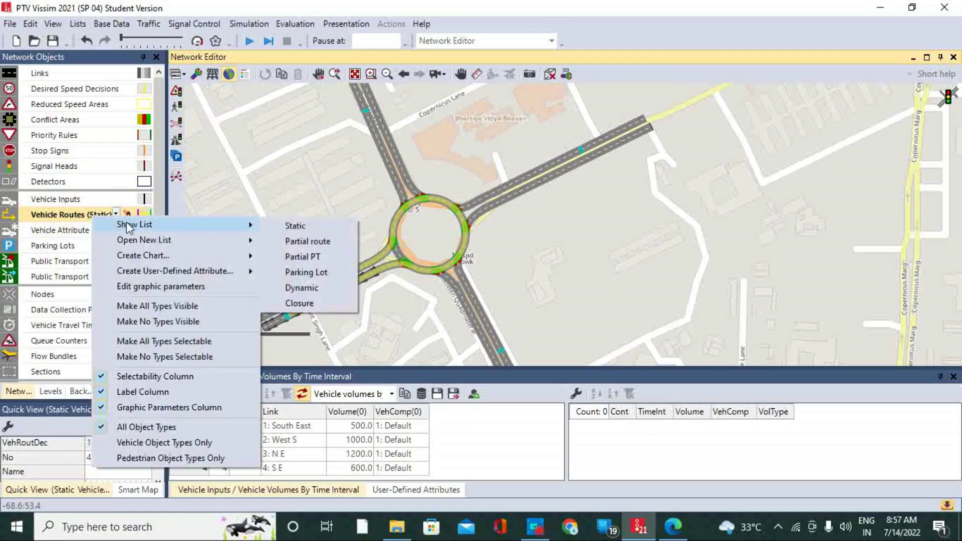
left_click(291, 226)
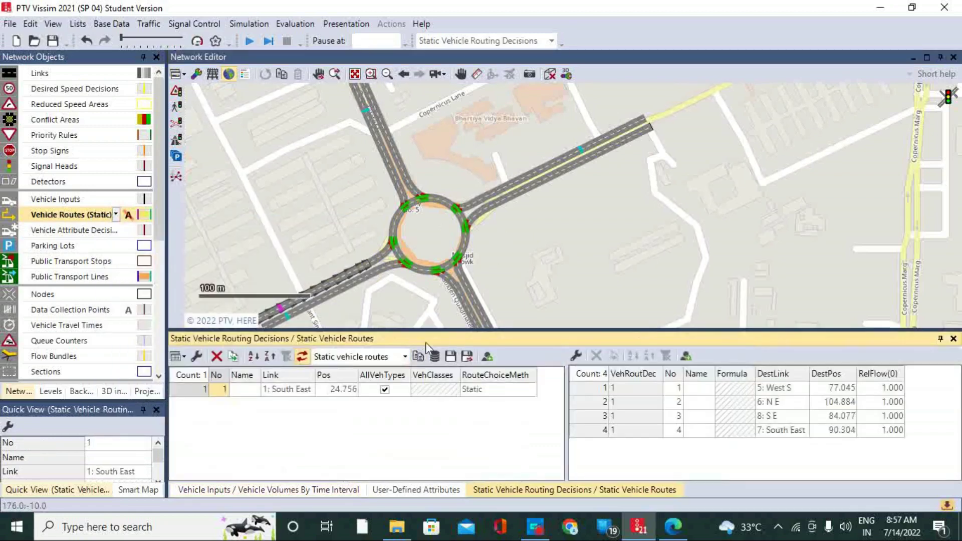
left_click_drag(457, 332, 457, 359)
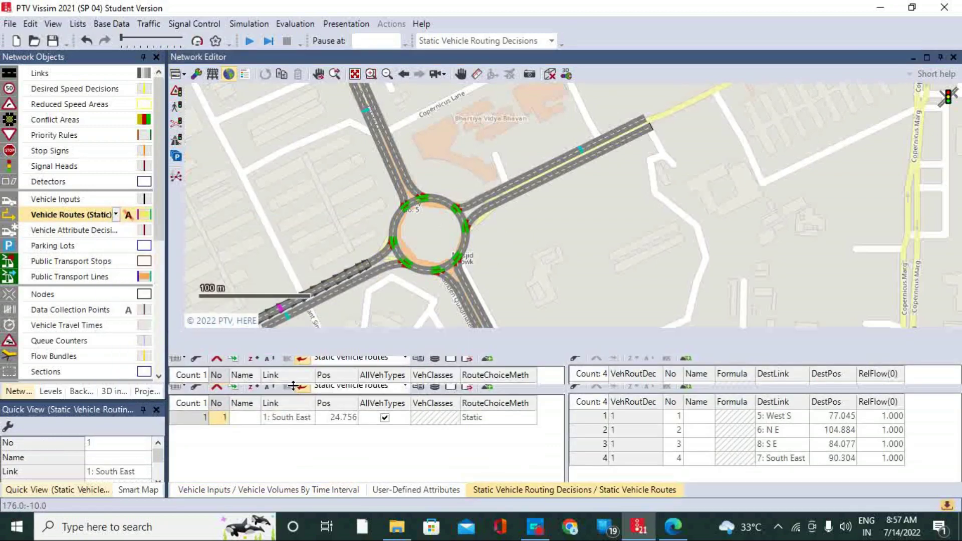
Step: Preview each of the South East decision's four routes on the map
left_click(196, 418)
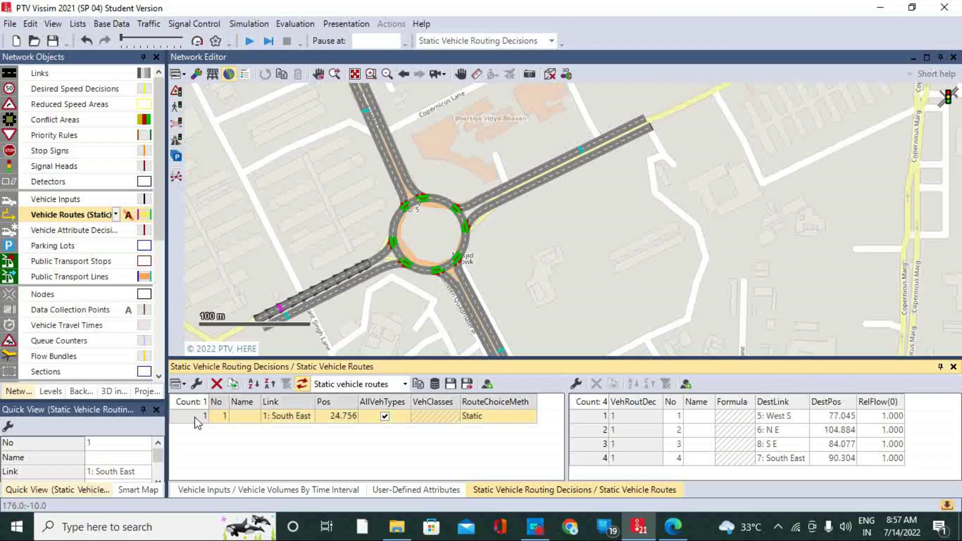
left_click(588, 416)
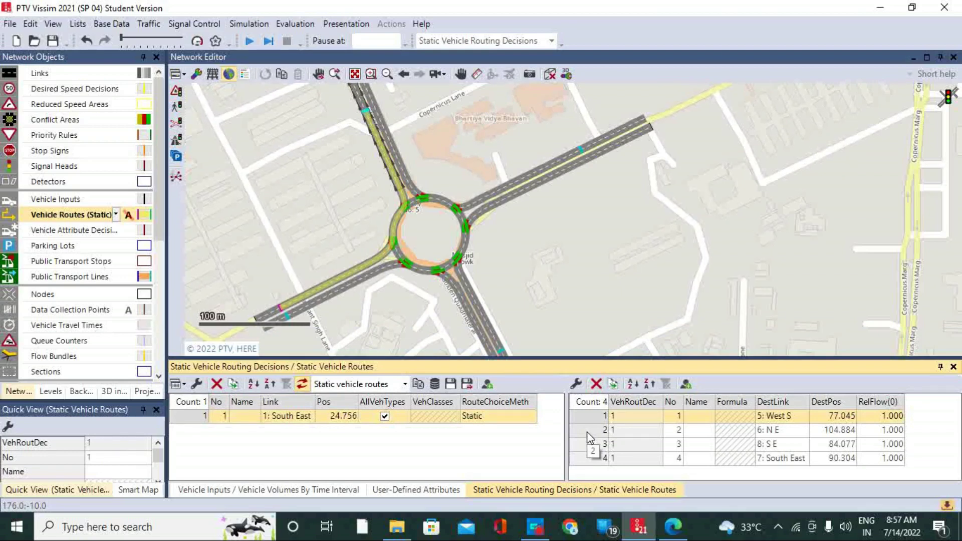
left_click(588, 431)
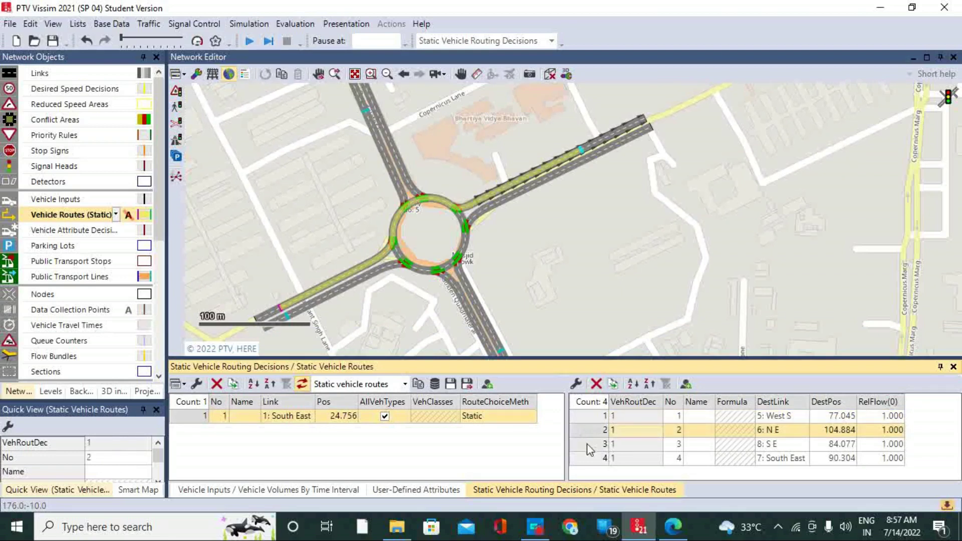
left_click(587, 443)
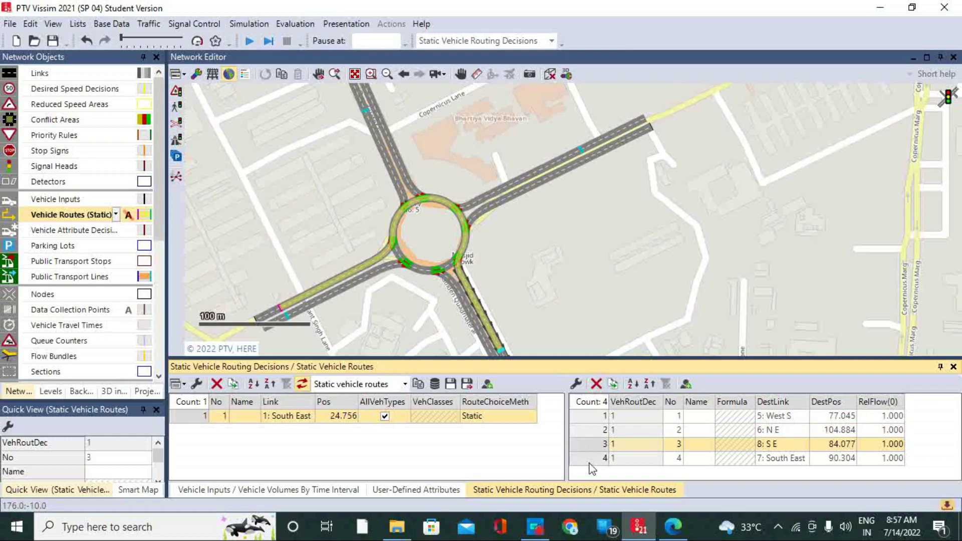
left_click(589, 458)
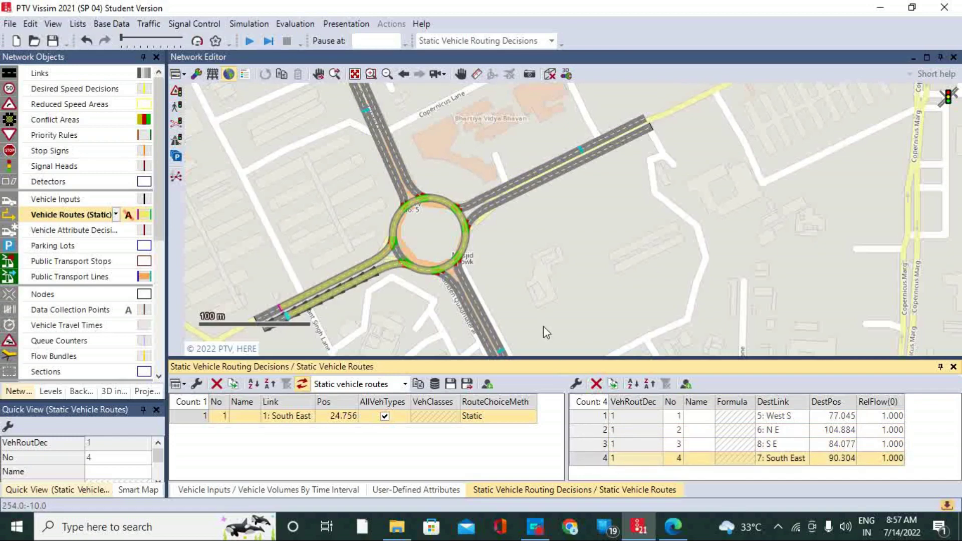
Step: Add routing decision 2 on West S with routes to N E, S E, South East and West S
right_click(500, 440)
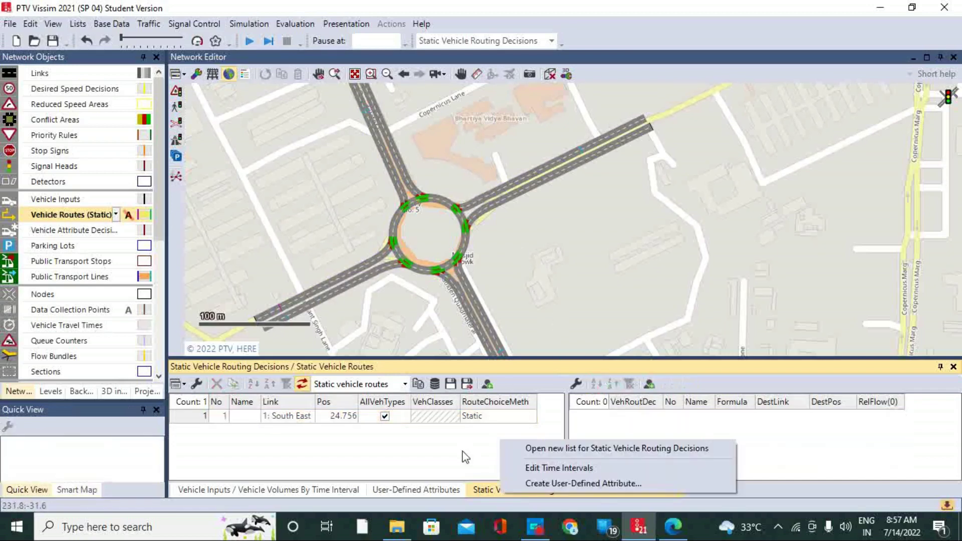
left_click(371, 98)
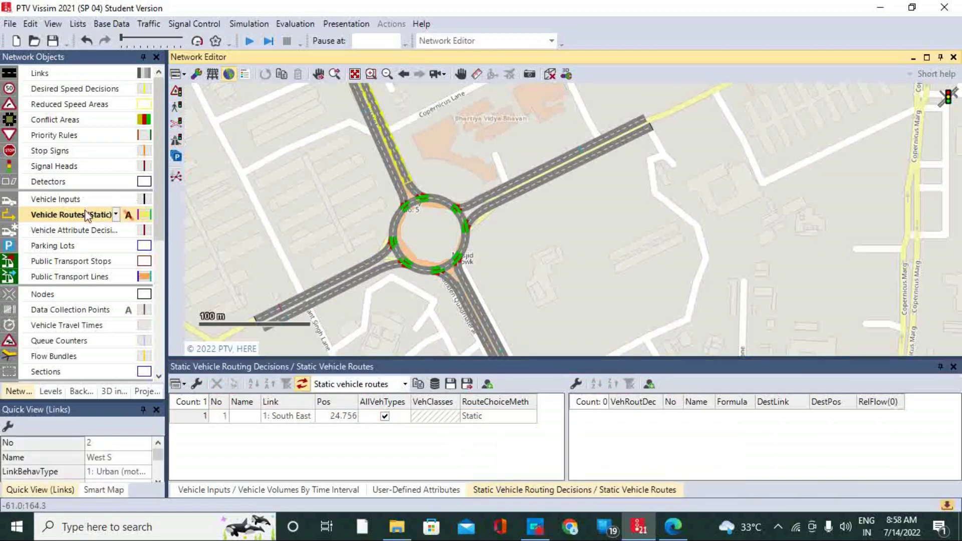
left_click(115, 215)
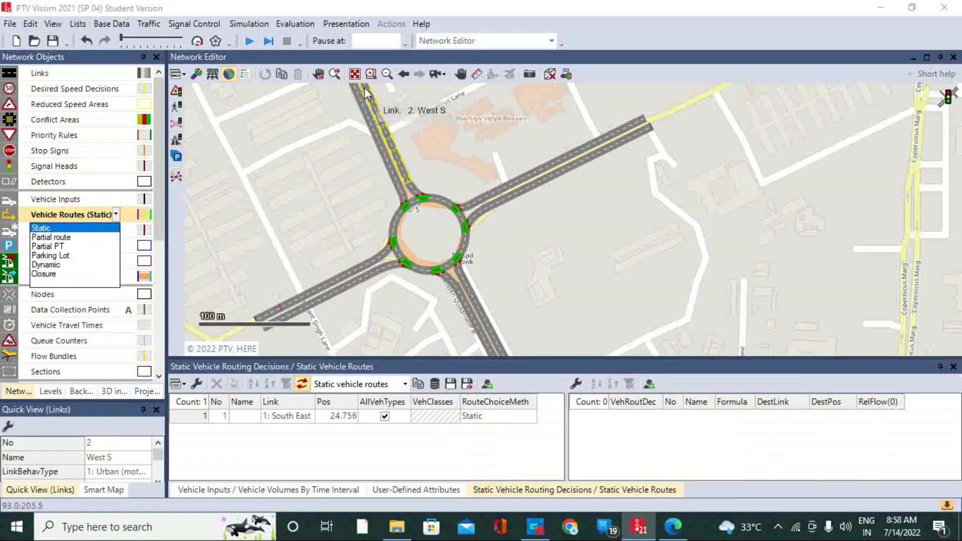
left_click(365, 94)
right_click(365, 93)
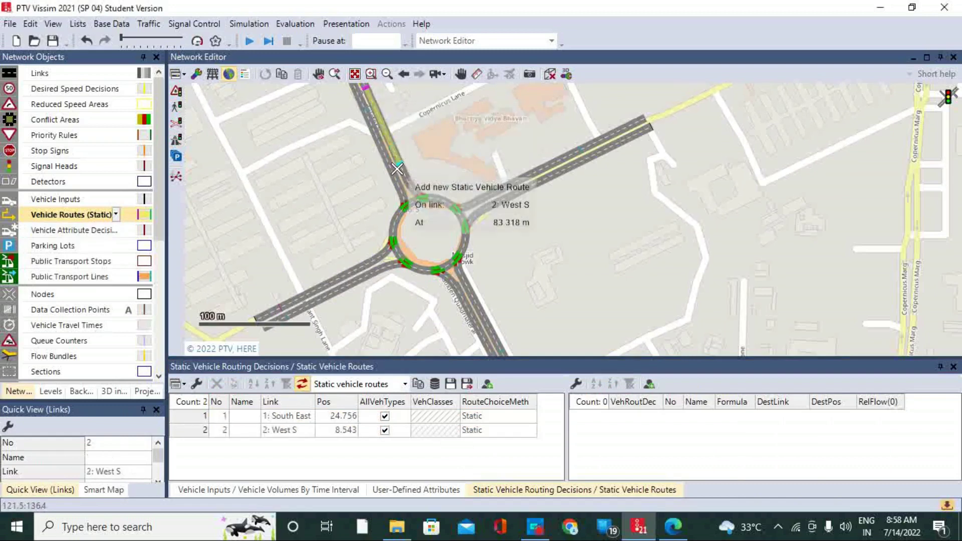
left_click(598, 141)
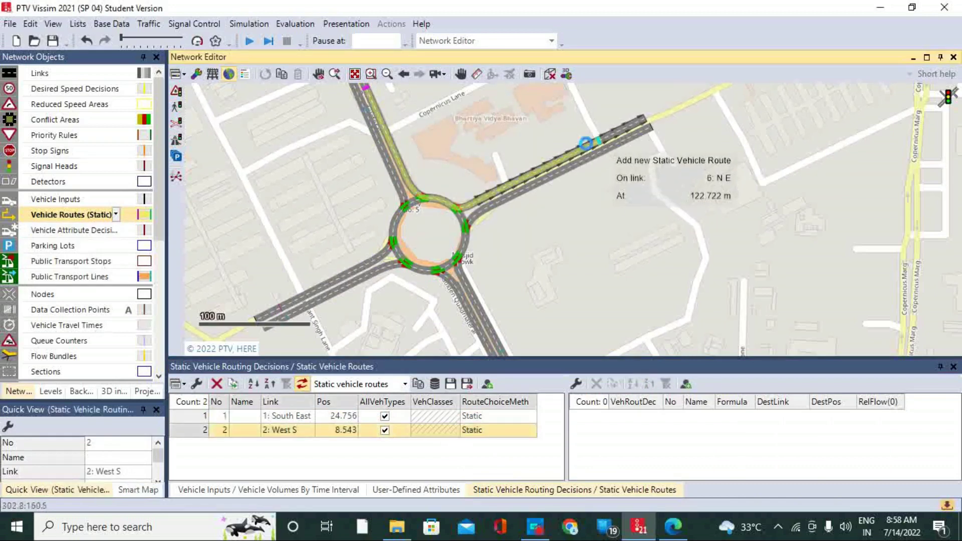
left_click(496, 341)
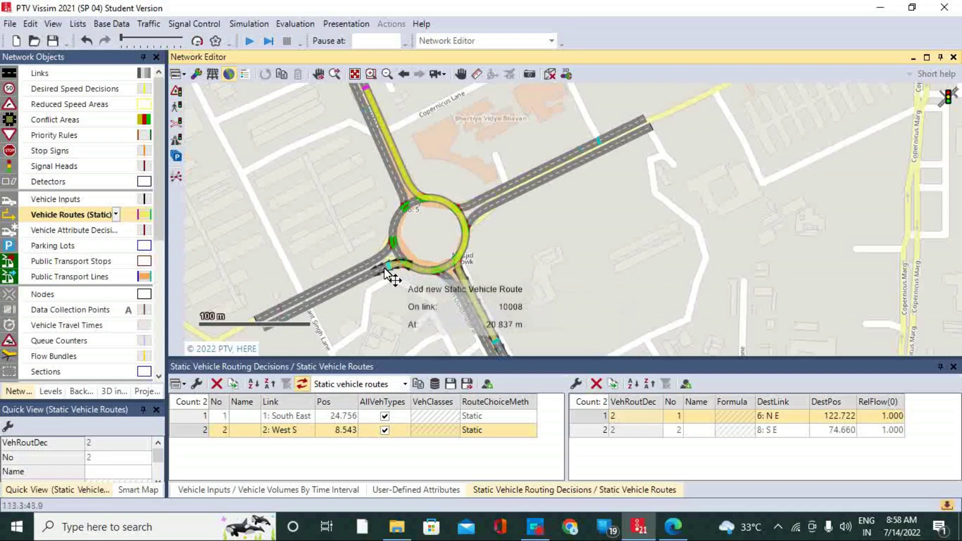
left_click(307, 303)
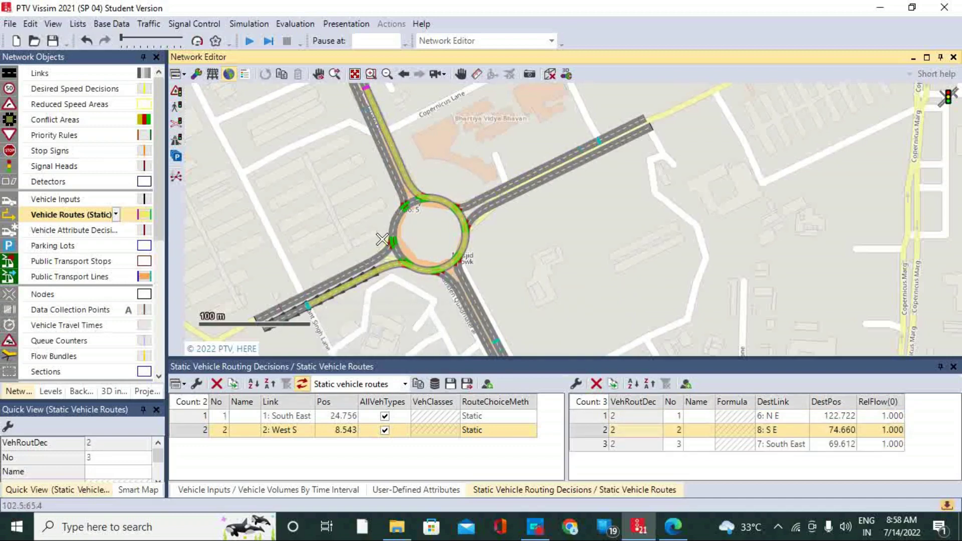
left_click(365, 111)
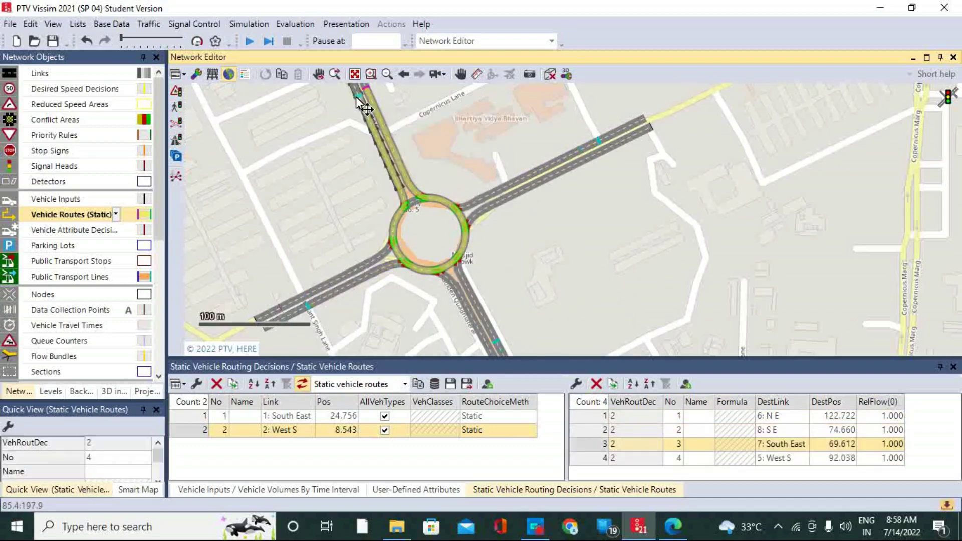
Step: Add routing decision 3 on N E with routes to S E, South East, West S and N E
right_click(516, 461)
key("Escape")
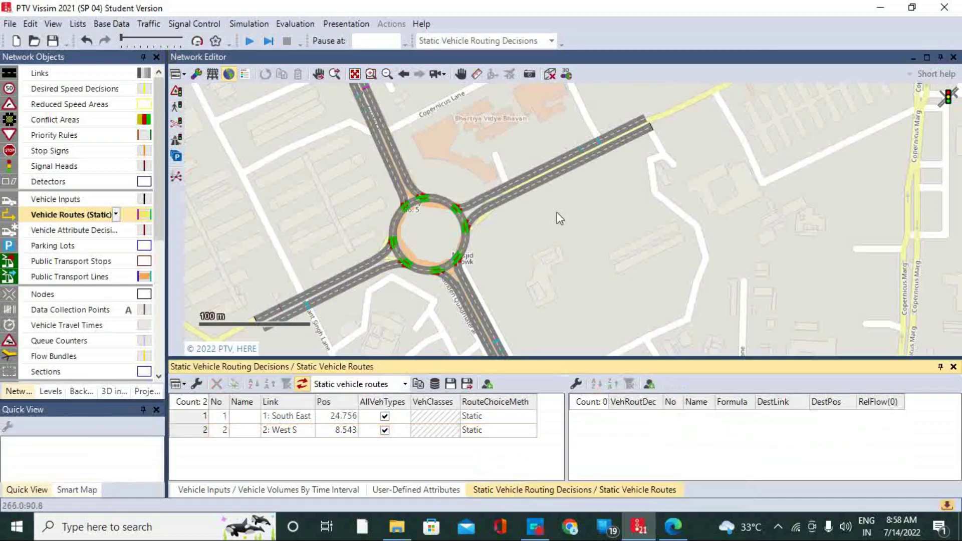
left_click(614, 146)
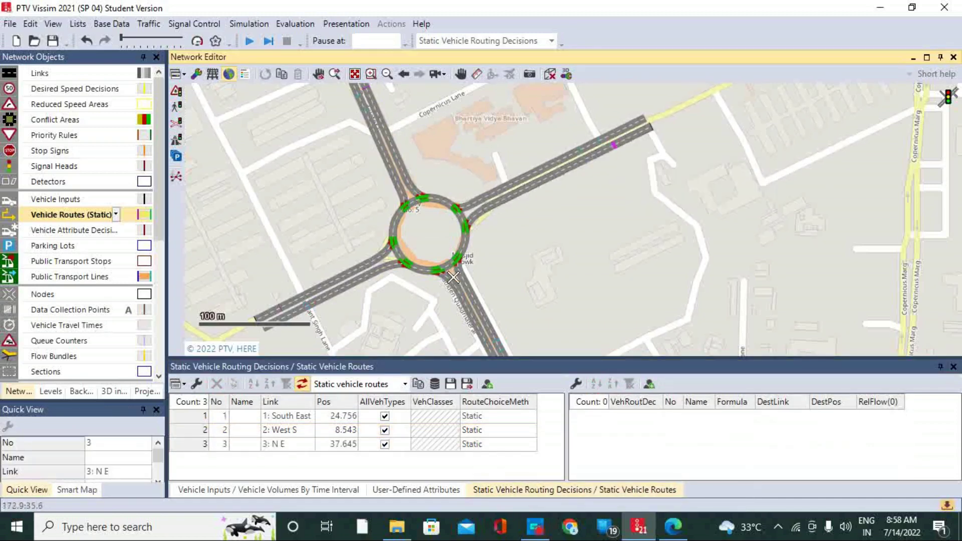
left_click(491, 327)
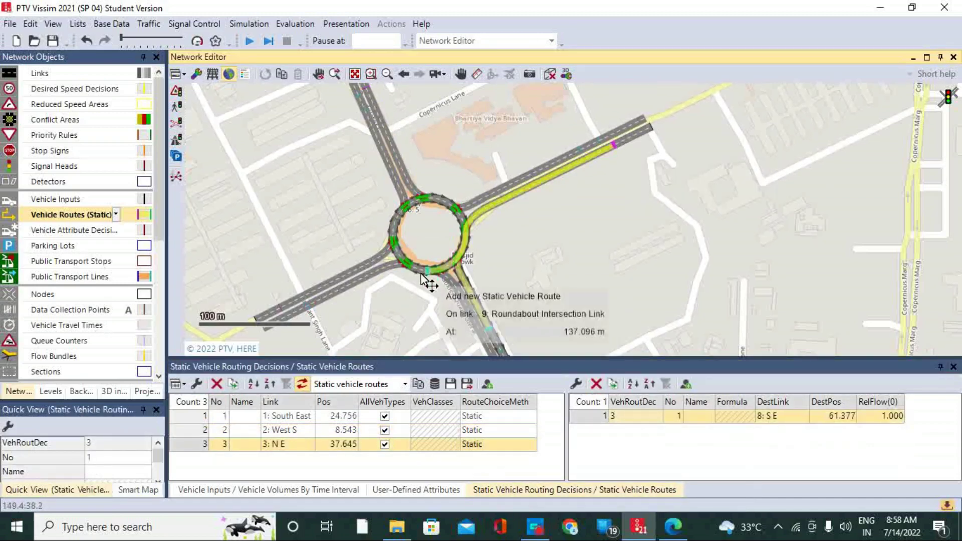
left_click(317, 297)
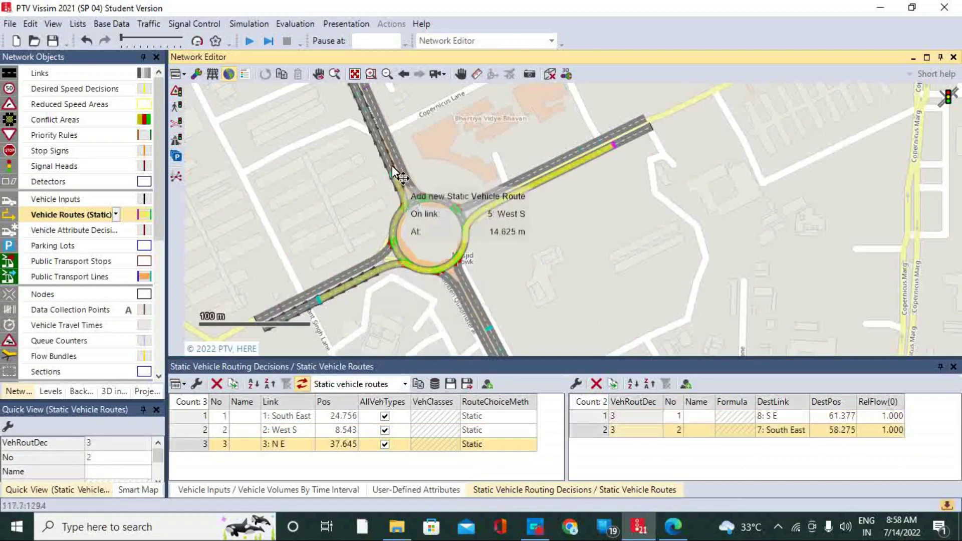
left_click(359, 100)
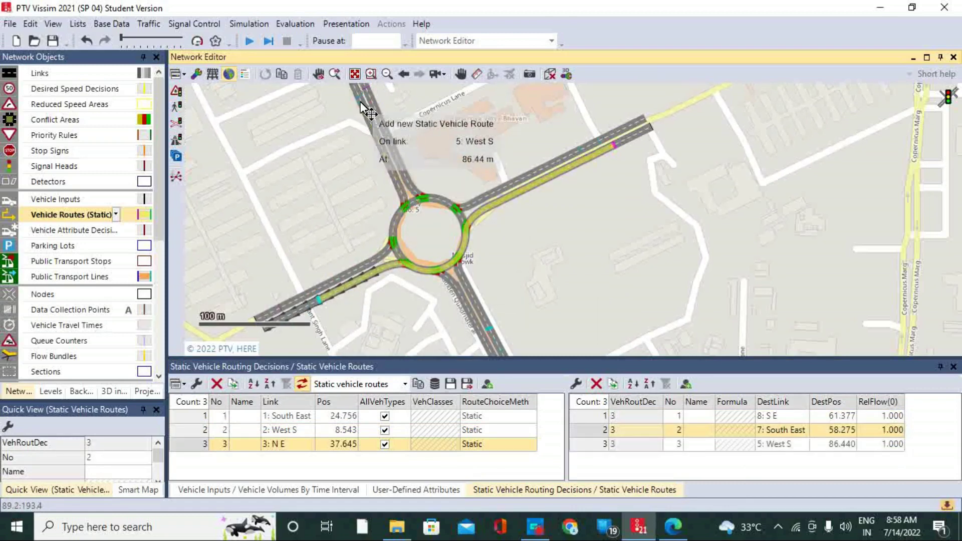
left_click(585, 147)
Step: Add routing decision 4 on S E with routes to South East, West S, N E and S E
right_click(423, 457)
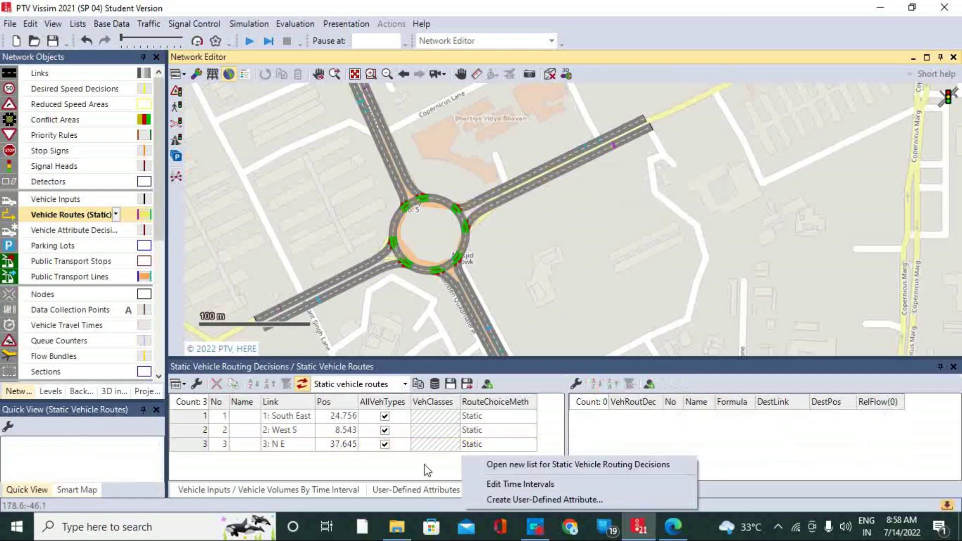
left_click(504, 254)
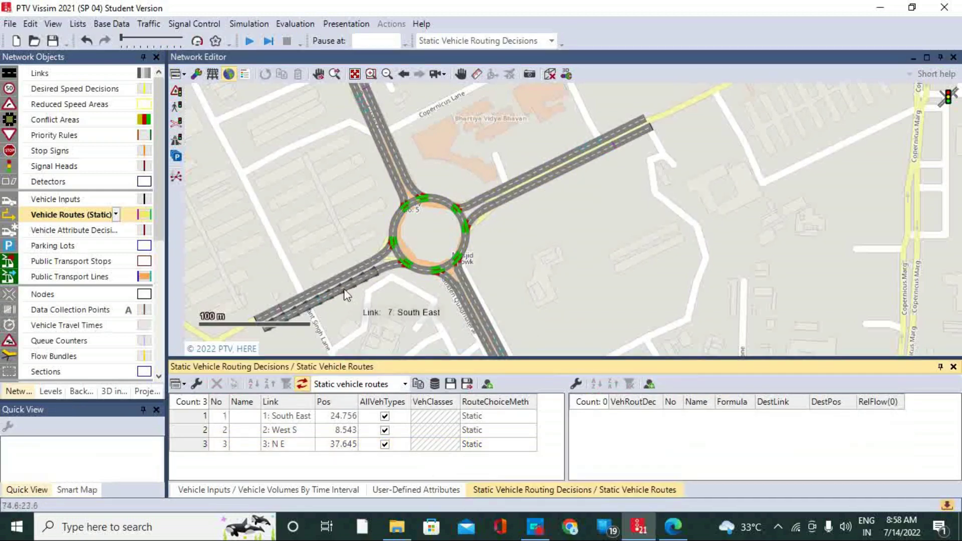
scroll(513, 251, "down", 1)
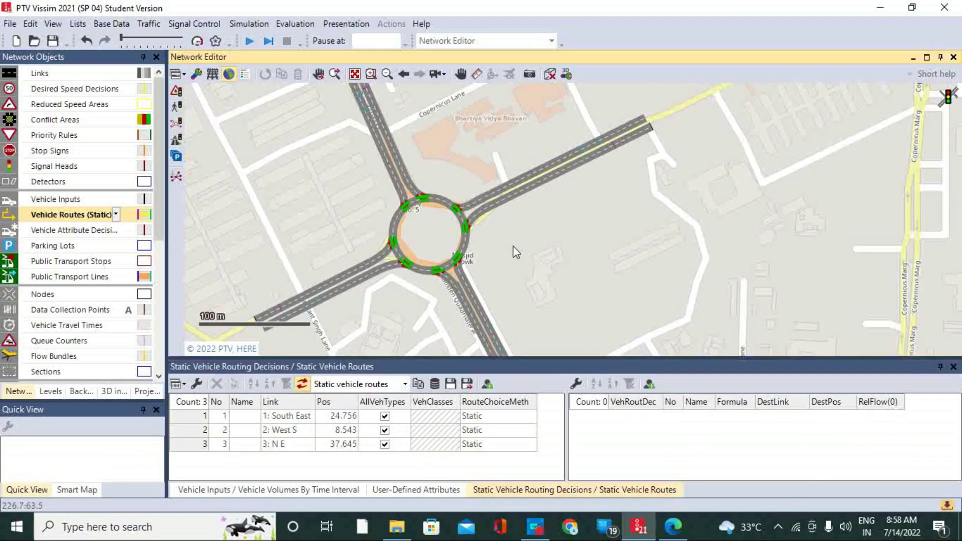
left_click(495, 335)
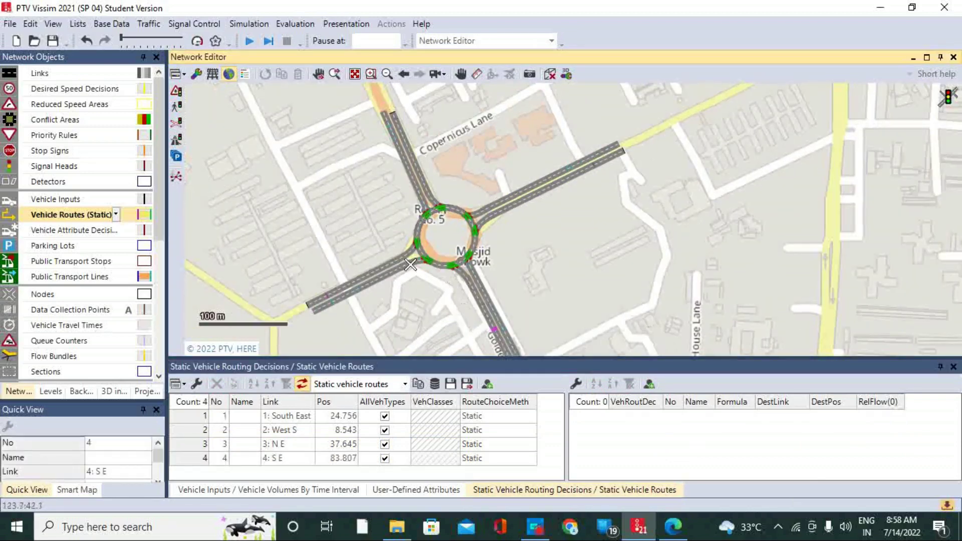
left_click(368, 284)
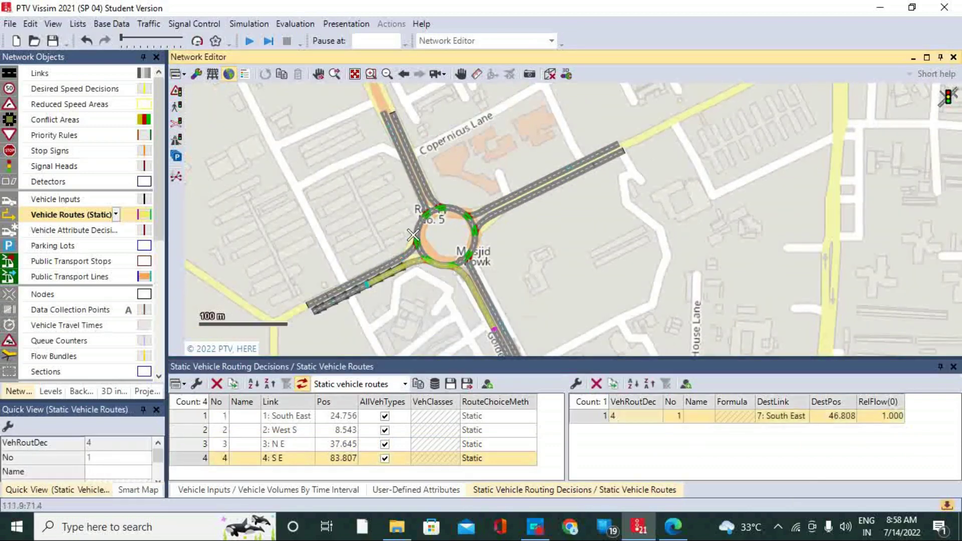
left_click(395, 139)
left_click(553, 179)
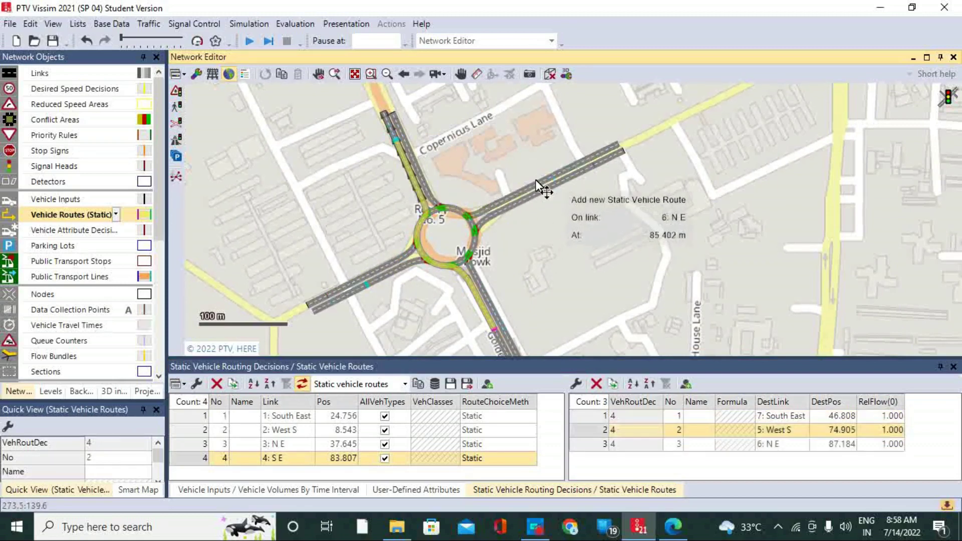
left_click(500, 317)
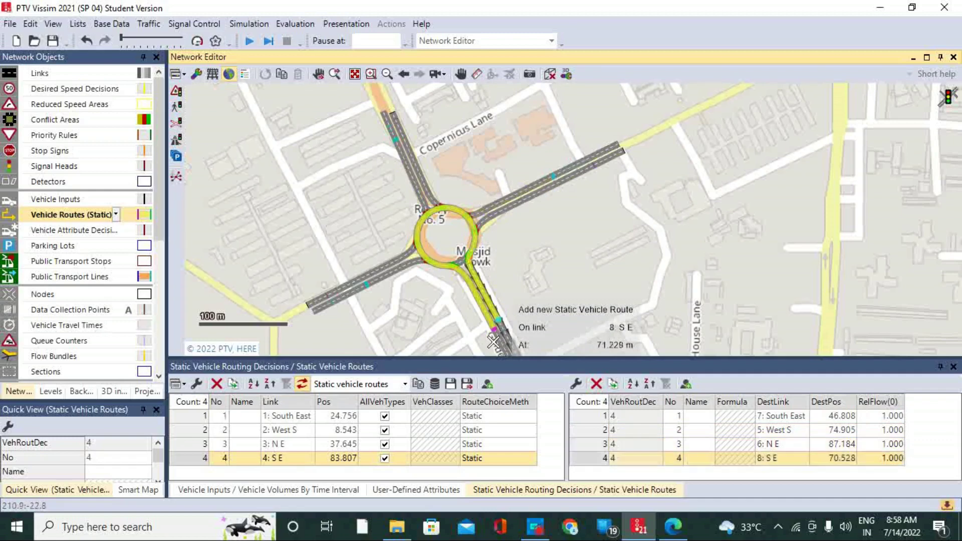
left_click(558, 449)
right_click(555, 443)
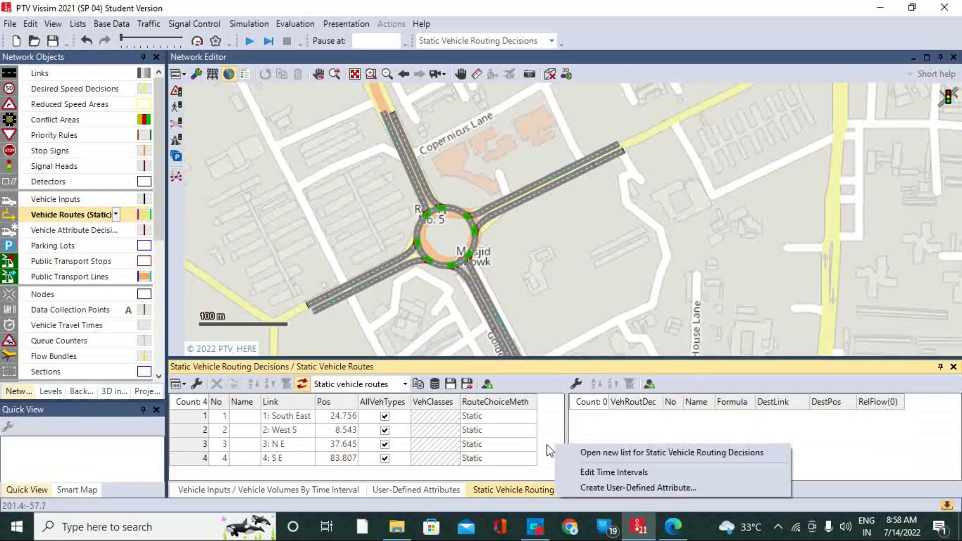
left_click(547, 439)
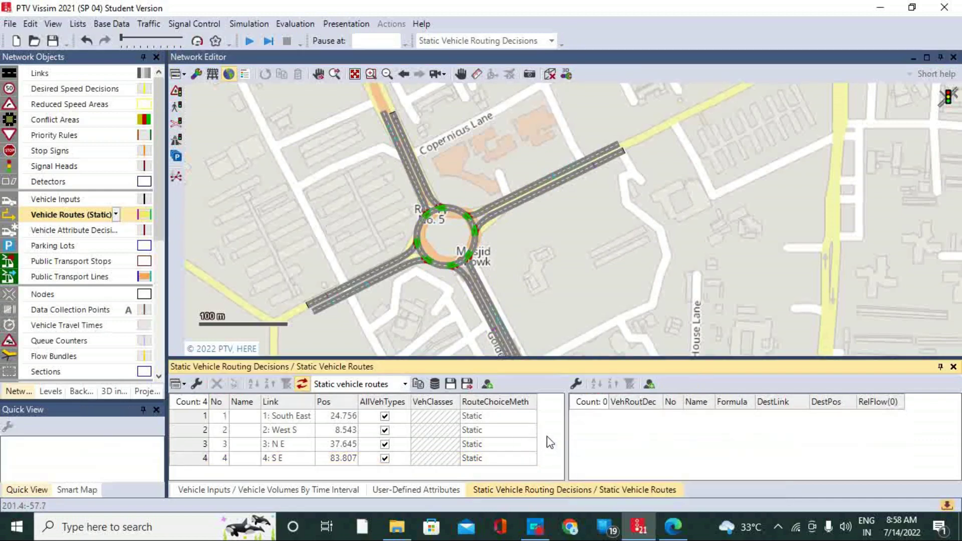
left_click(202, 460)
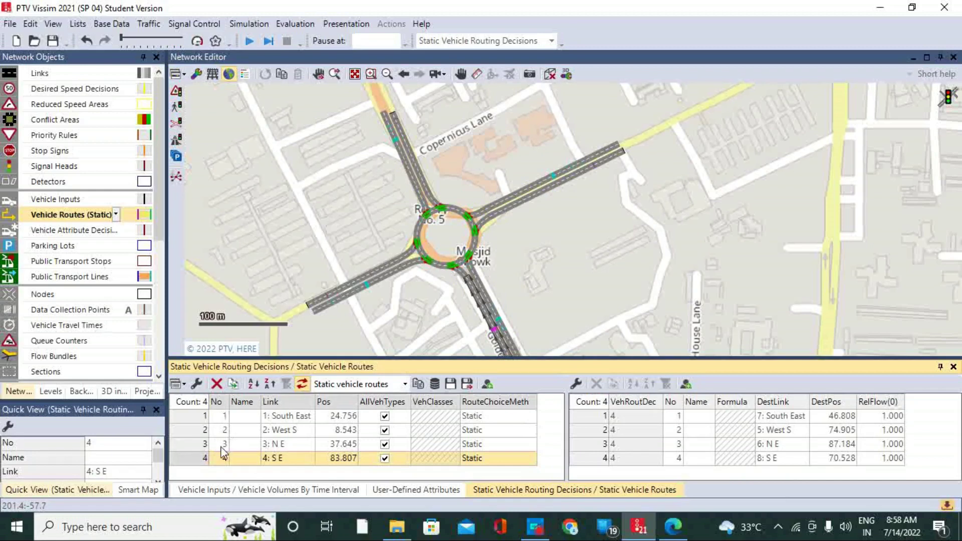
left_click(200, 443)
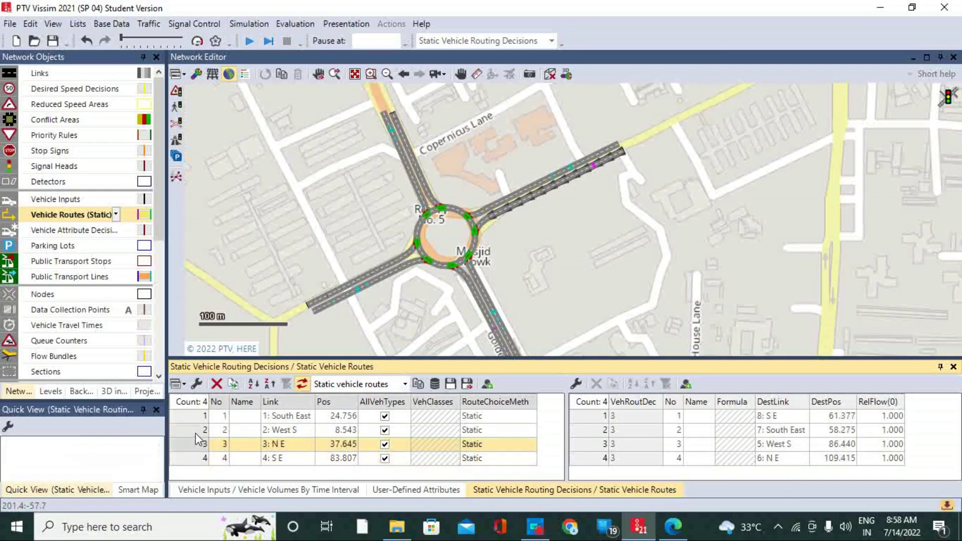
left_click(195, 433)
left_click(194, 417)
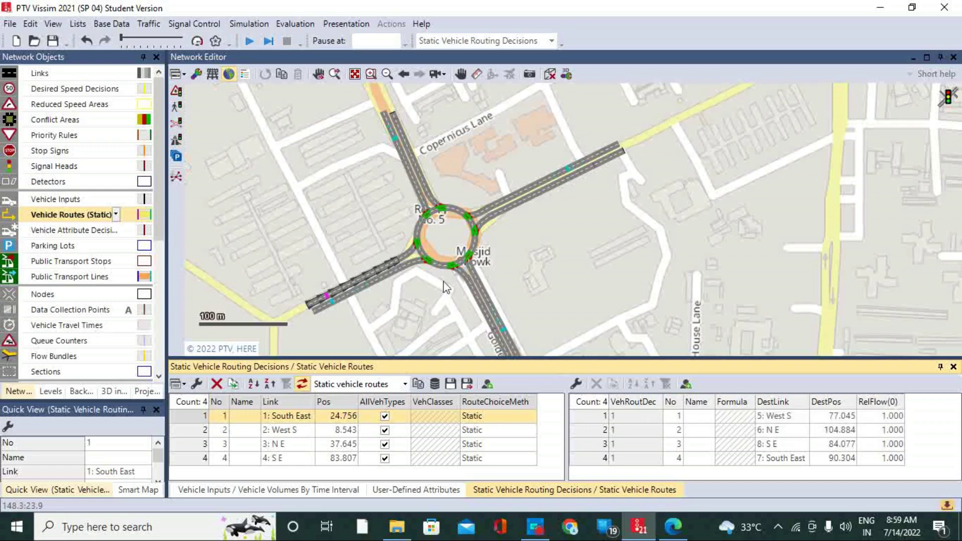
Step: Save the network to Documents as Indian Roundabout Model.inpx
scroll(437, 233, "up", 1)
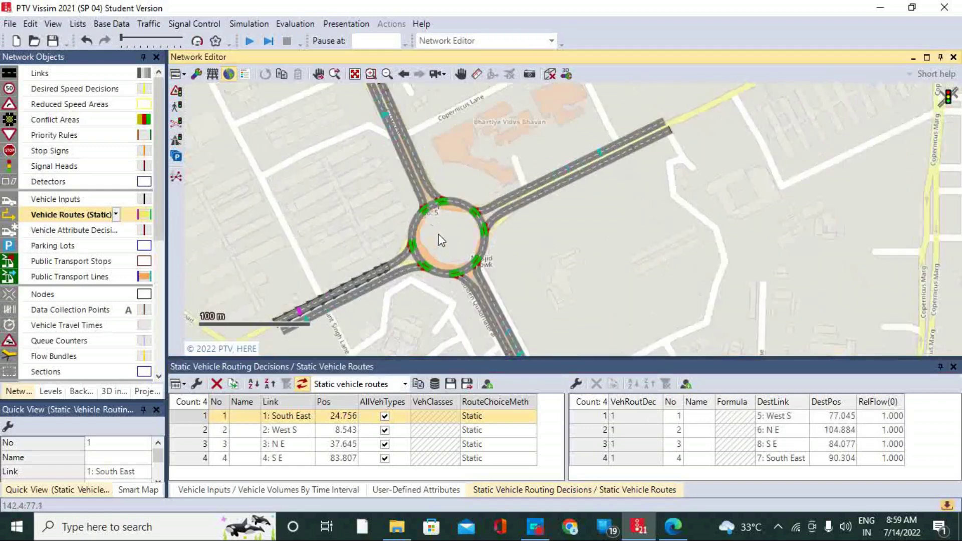
left_click(49, 41)
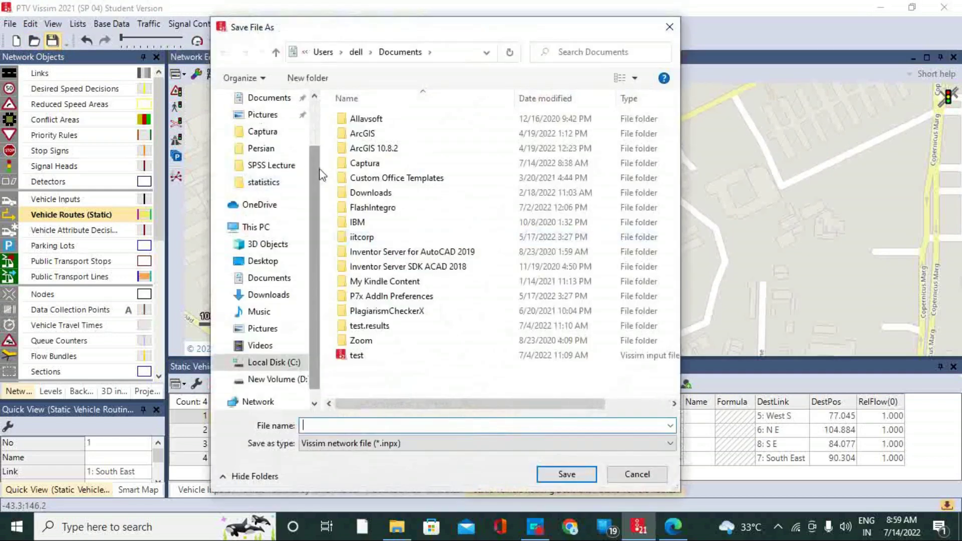
left_click_drag(310, 181, 310, 123)
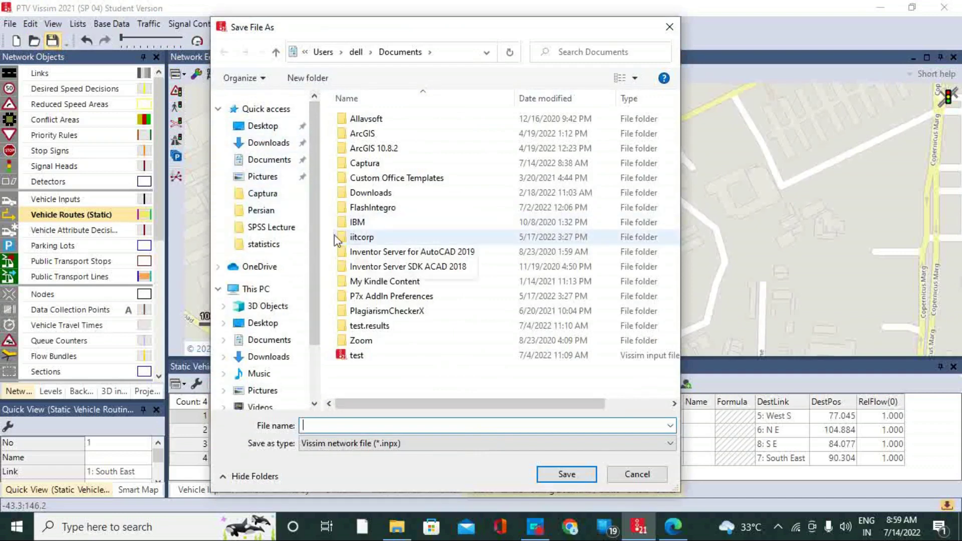
left_click(273, 162)
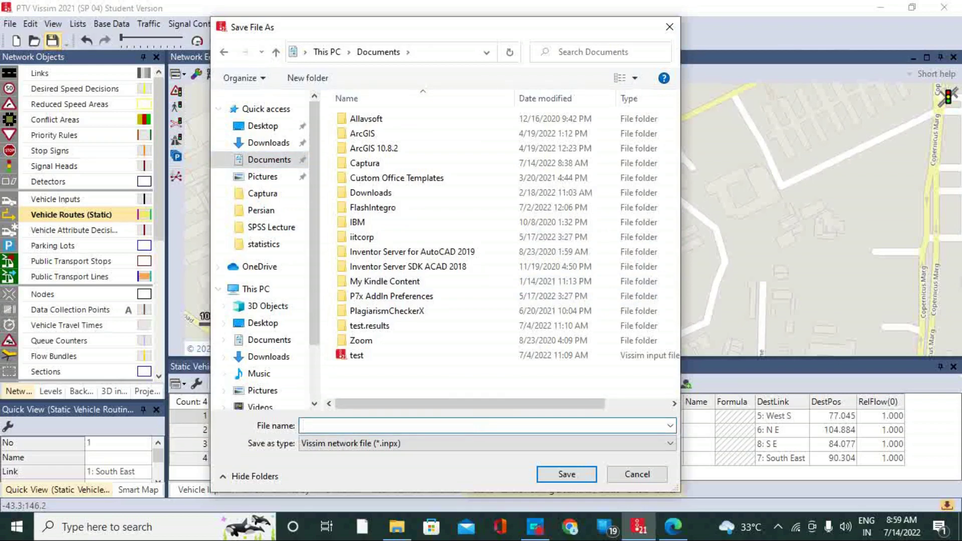
type("Indian Roundabout Model")
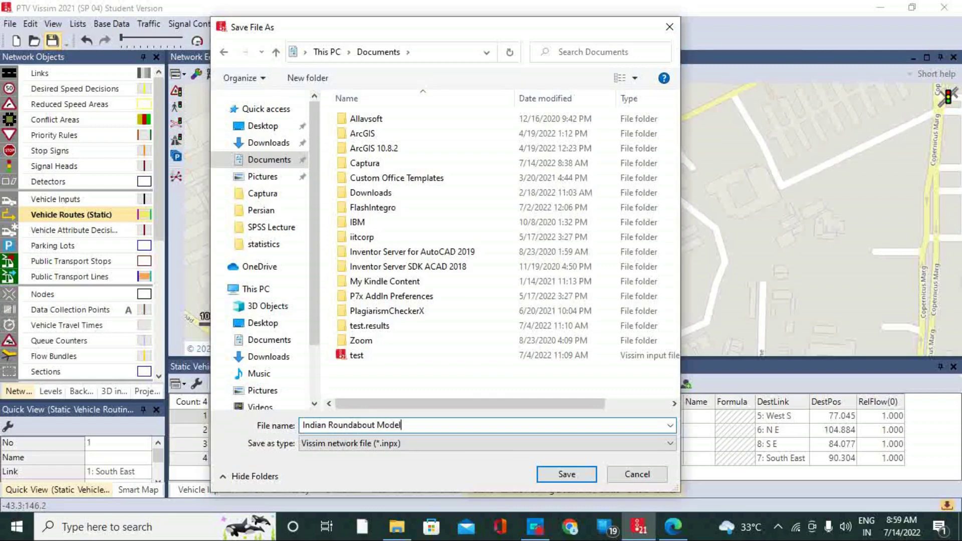
left_click(593, 474)
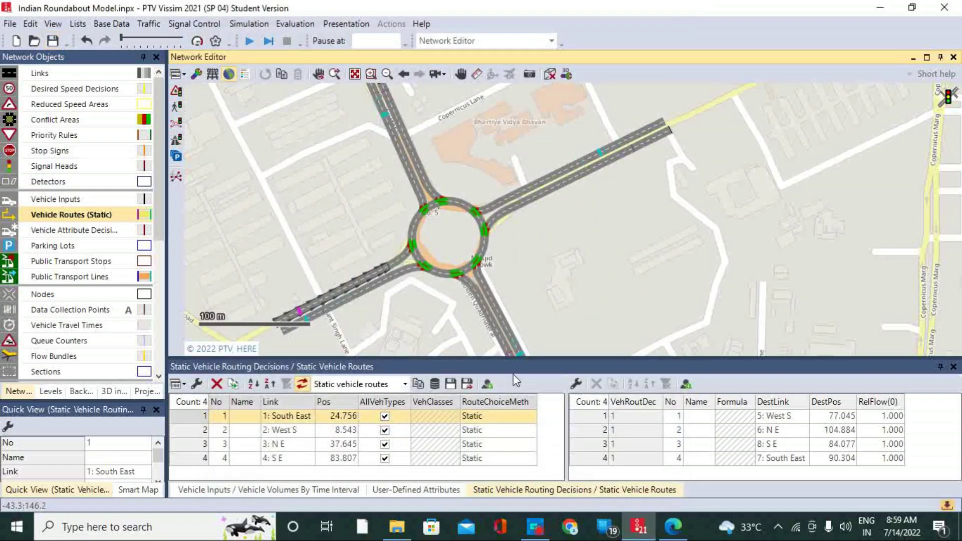
Step: Enlarge the network view, zoom in, and run the simulation continuously
left_click_drag(577, 357, 578, 402)
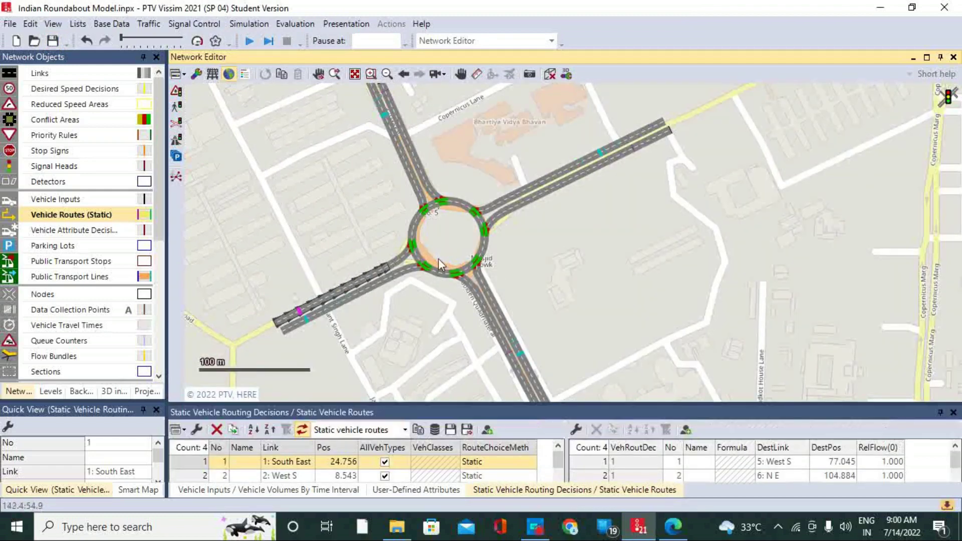
scroll(438, 258, "up", 2)
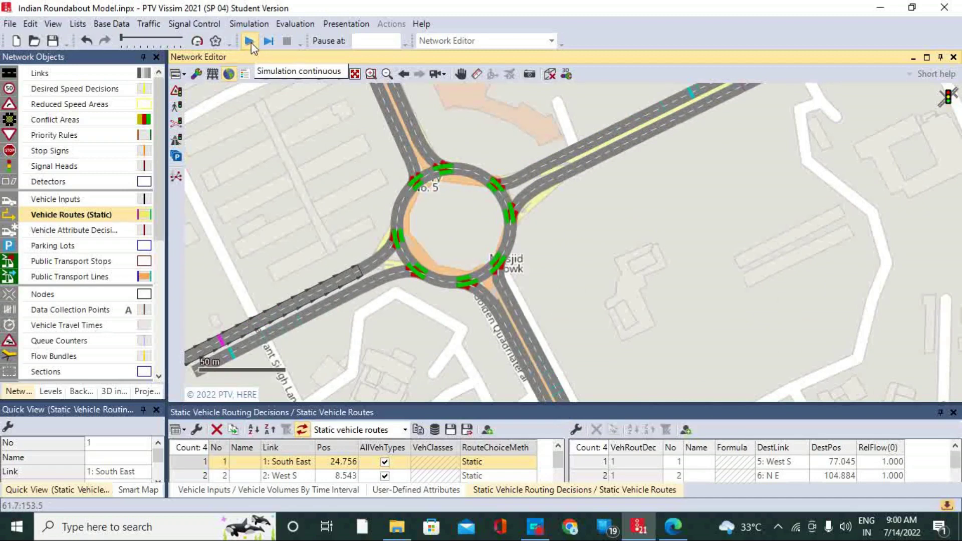
left_click(251, 28)
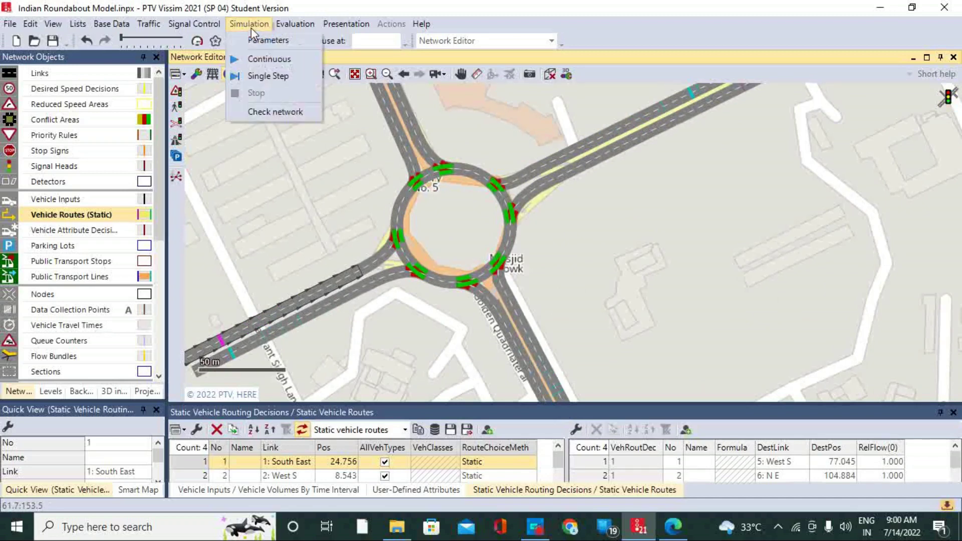
left_click(256, 59)
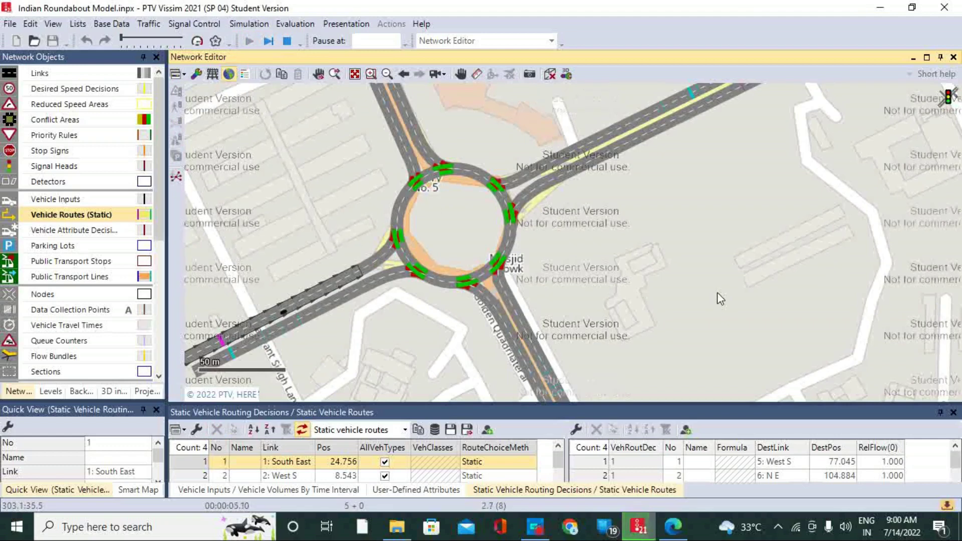
scroll(563, 313, "up", 2)
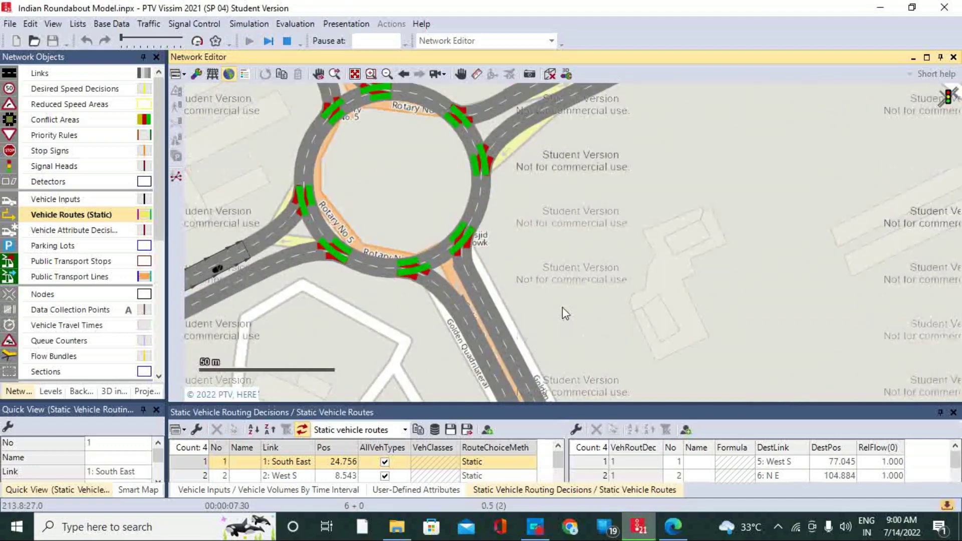
scroll(564, 311, "down", 1)
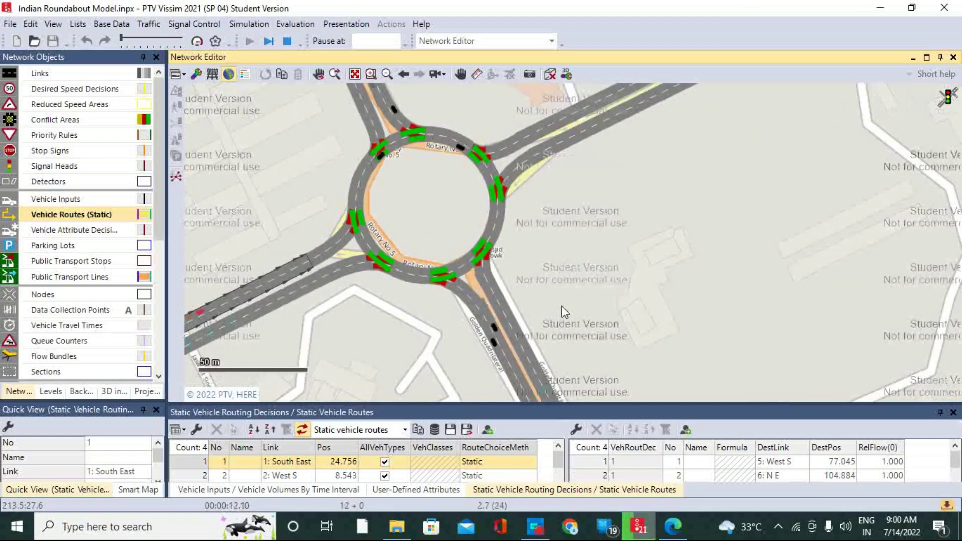